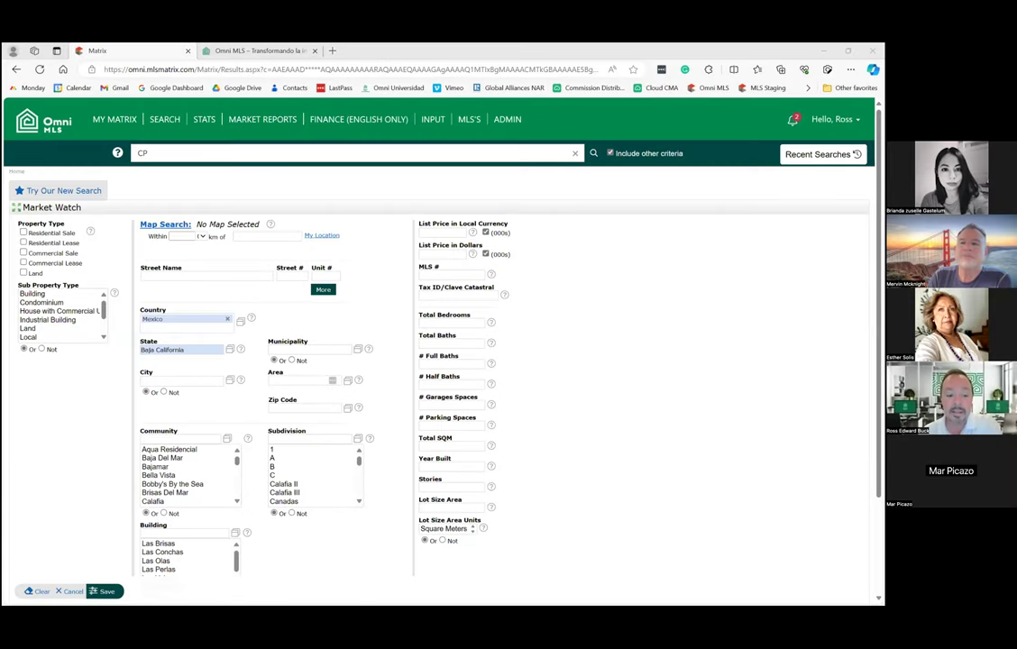
Save the Market Watch criteria for Mexico and Baja California, reopening and saving them once more.
left_click(309, 349)
left_click(107, 590)
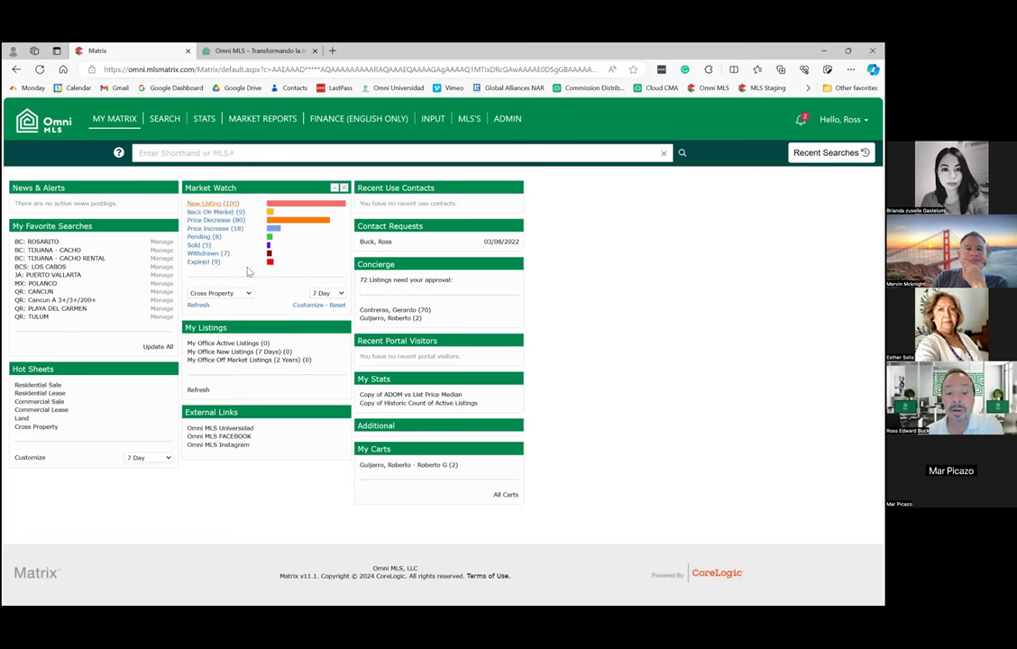
left_click(306, 307)
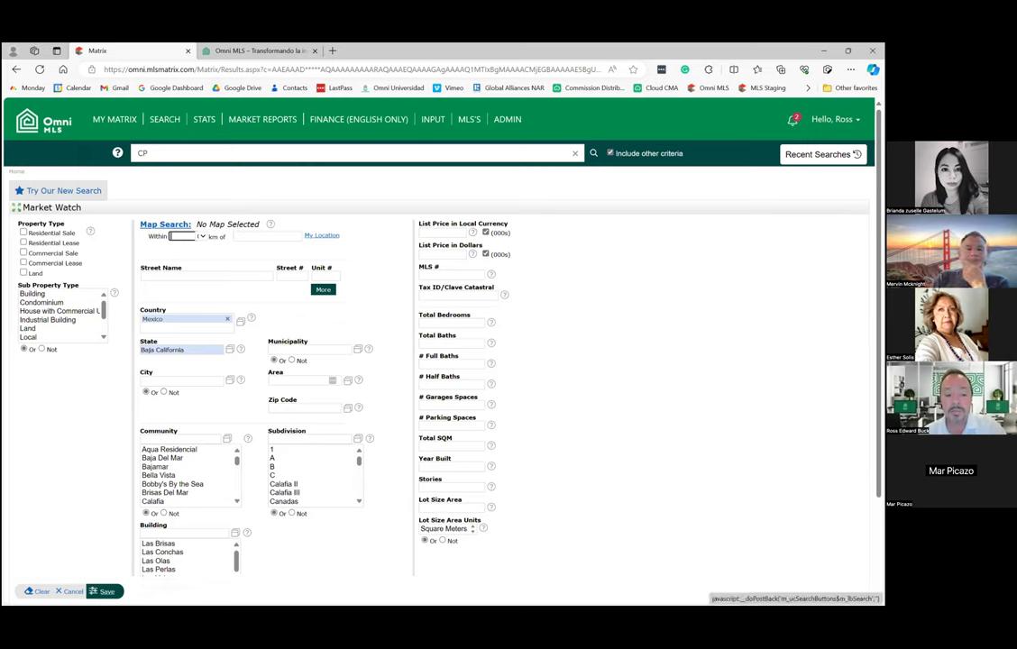
left_click(105, 591)
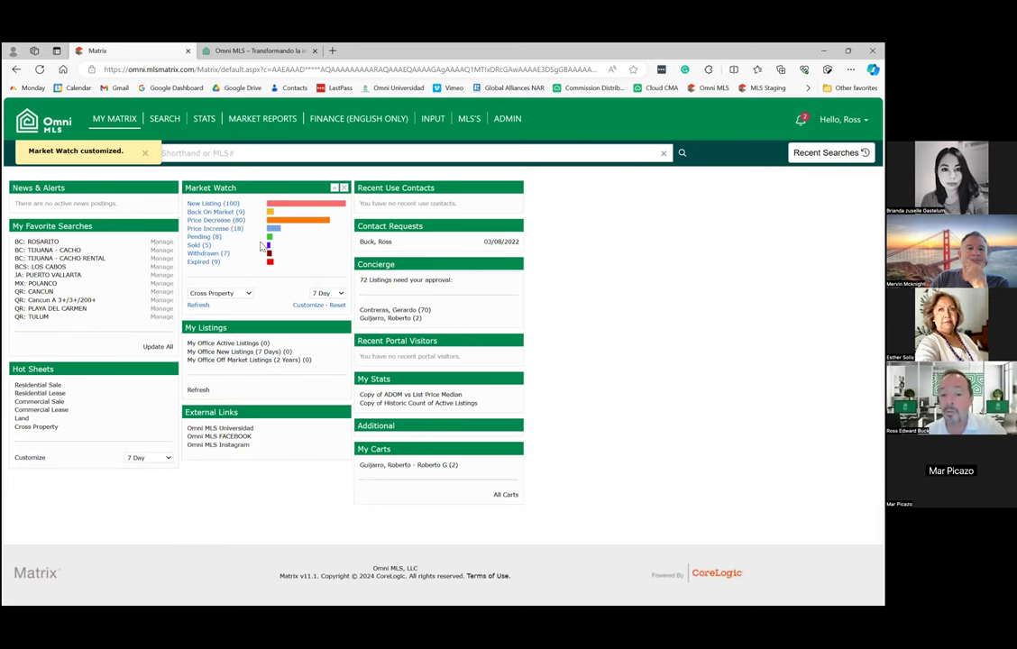
Set the Market Watch municipality to Playas de Rosarito via 'pla' and save the criteria.
left_click(307, 307)
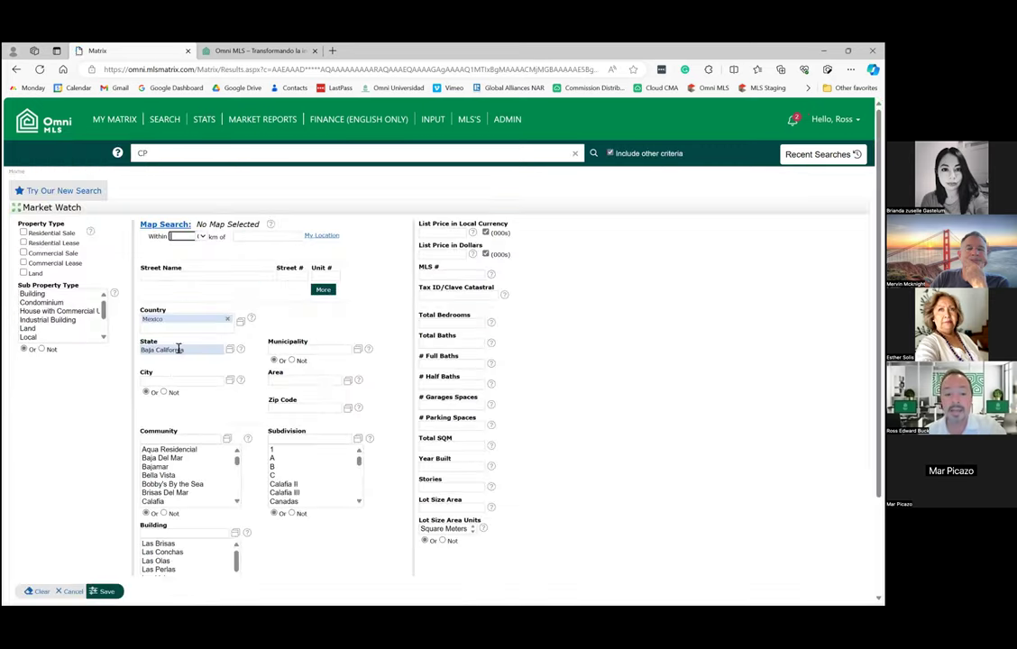
left_click(290, 349)
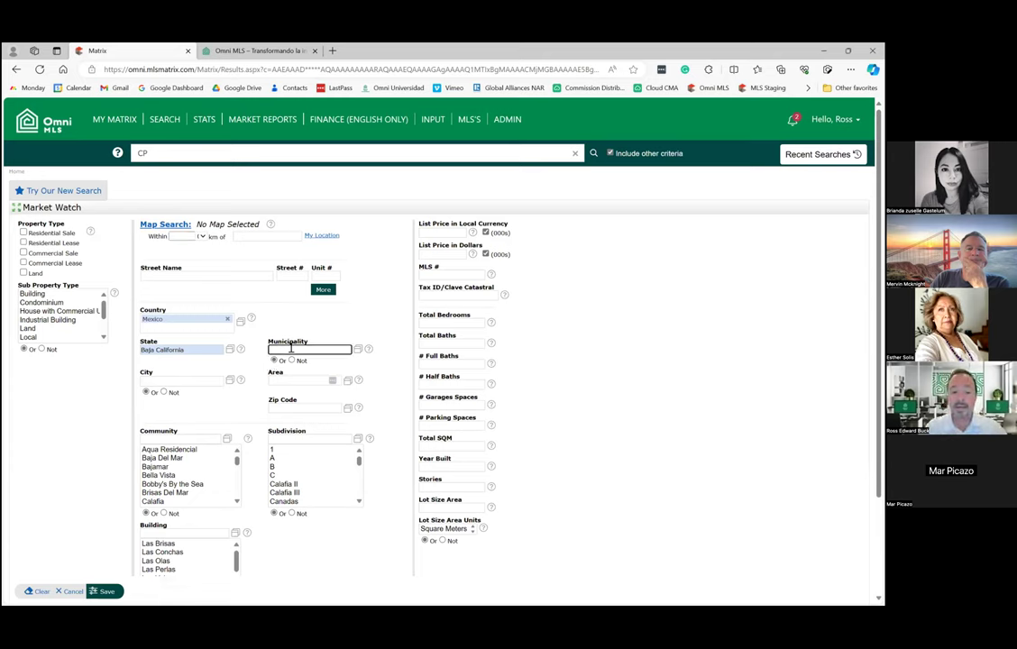
type("pla")
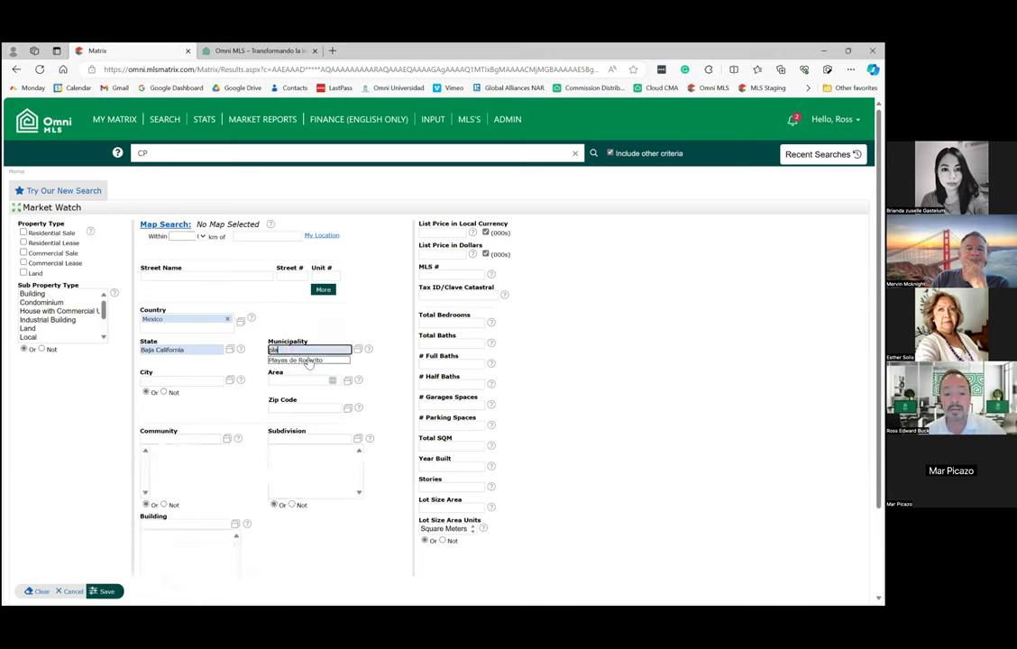
left_click(307, 360)
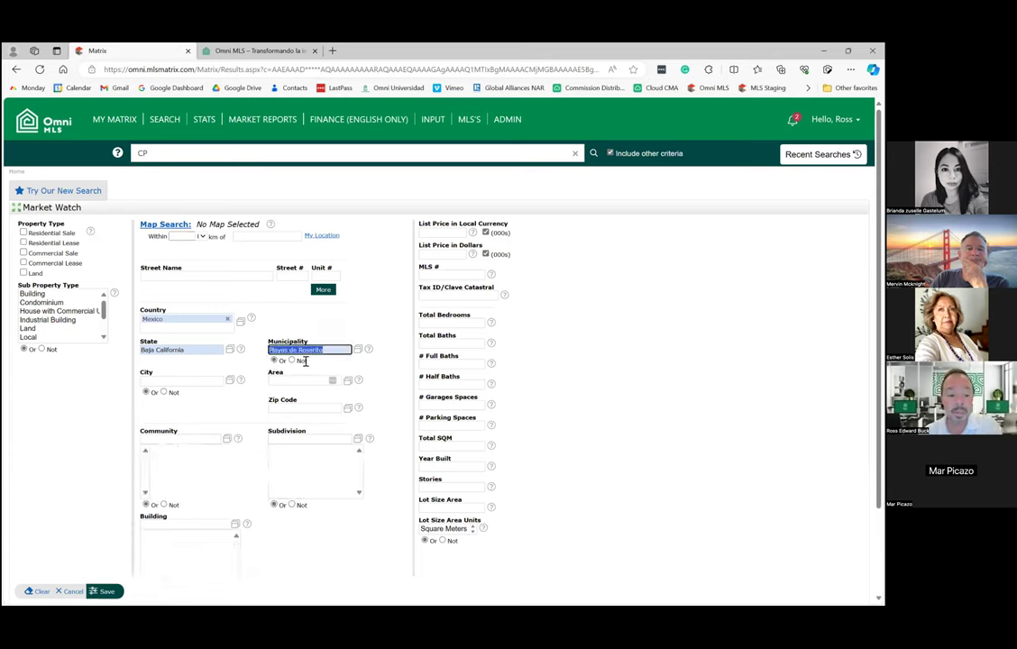
left_click(102, 592)
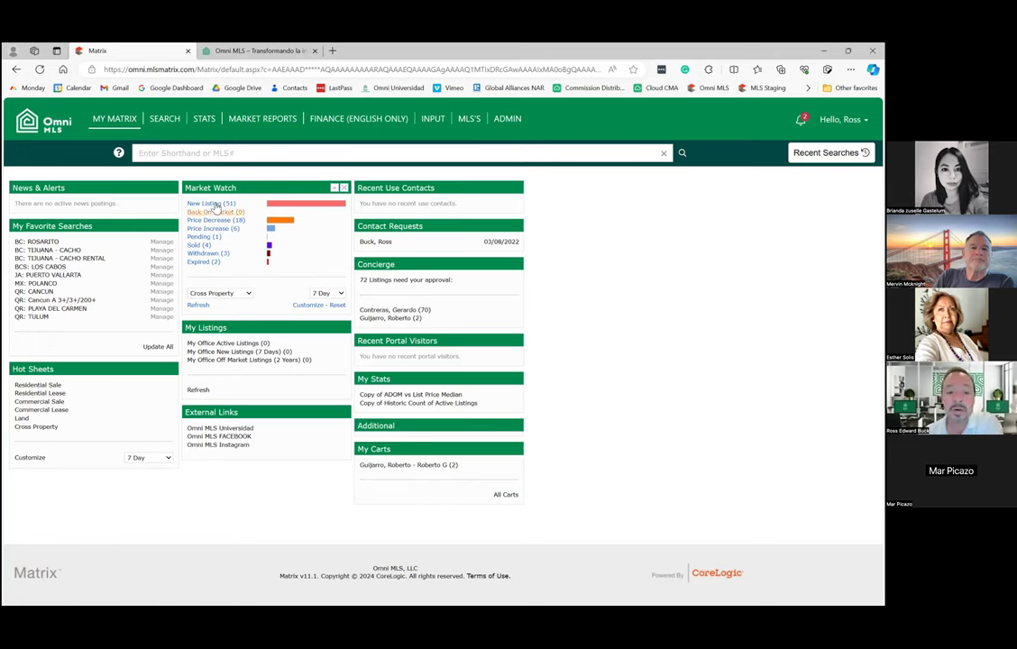
Open the 51 new Market Watch listings and page through to the third and last page.
left_click(214, 206)
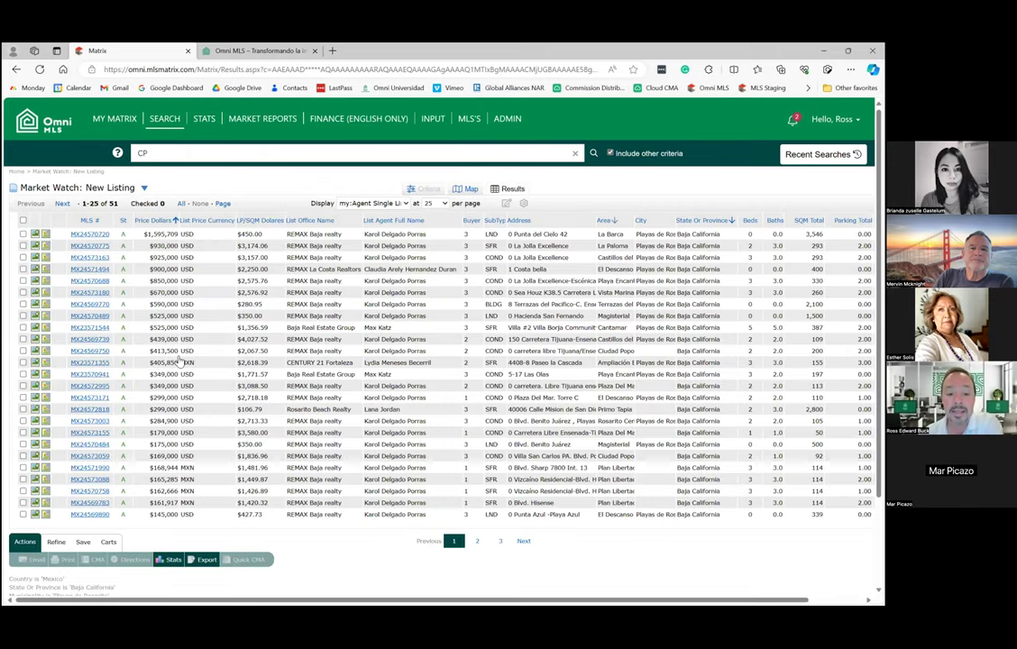
scroll(281, 303, "down", 1)
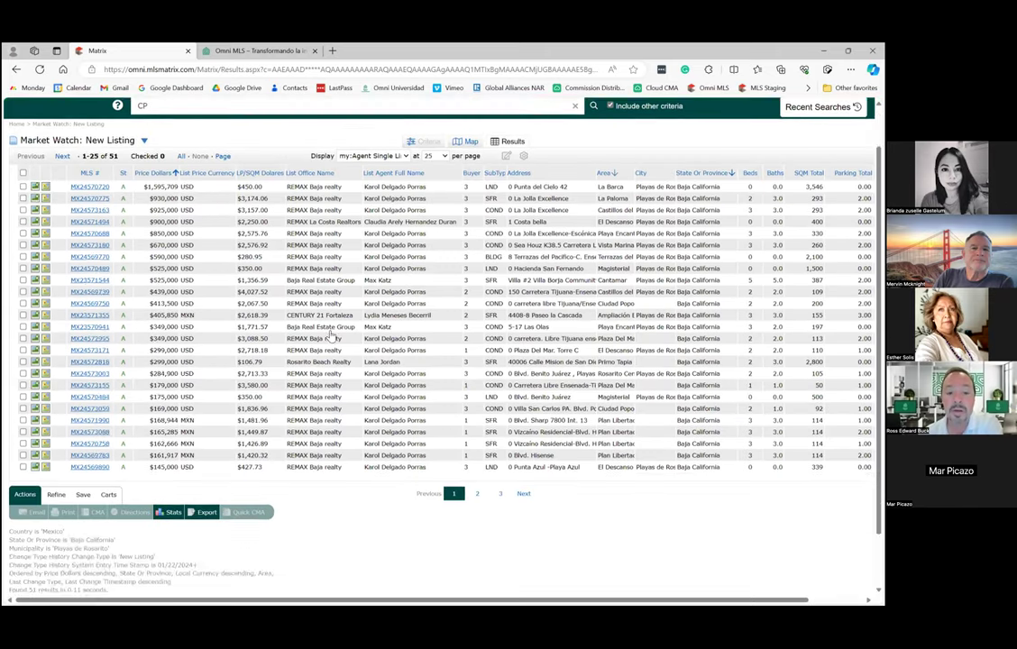
scroll(330, 335, "up", 1)
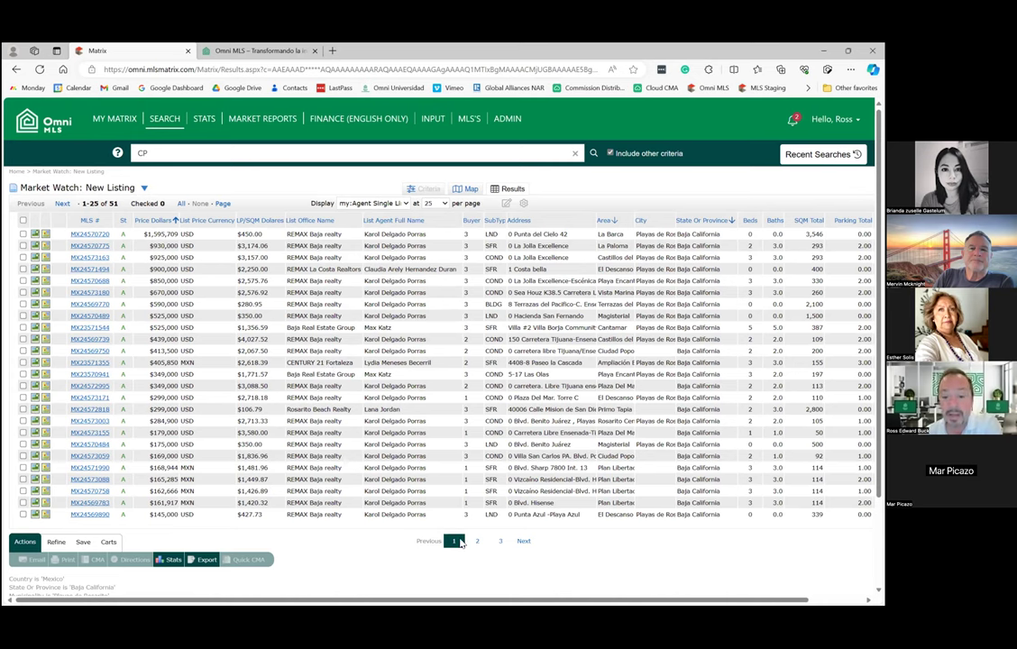
left_click(522, 542)
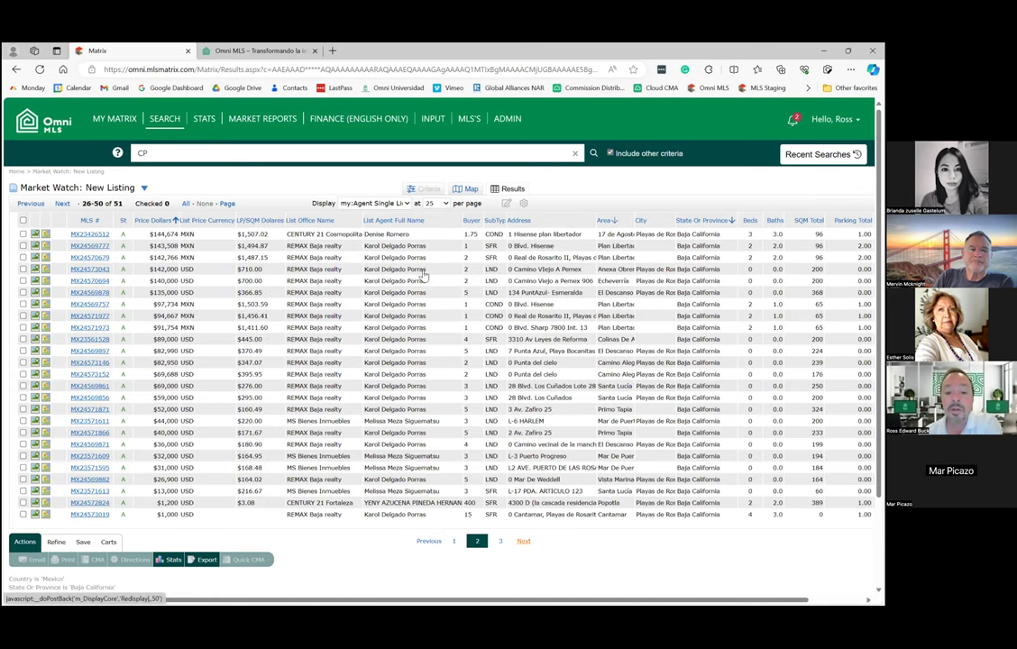
left_click(523, 542)
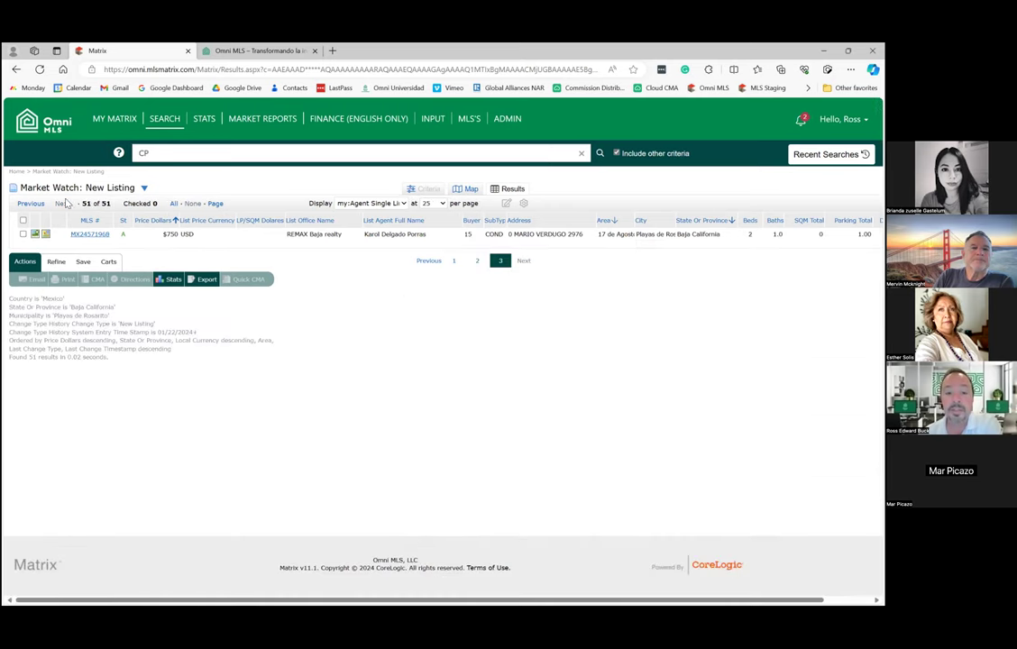
Review the 4 sold listings and the top one's full details, then return to My Matrix.
left_click(49, 118)
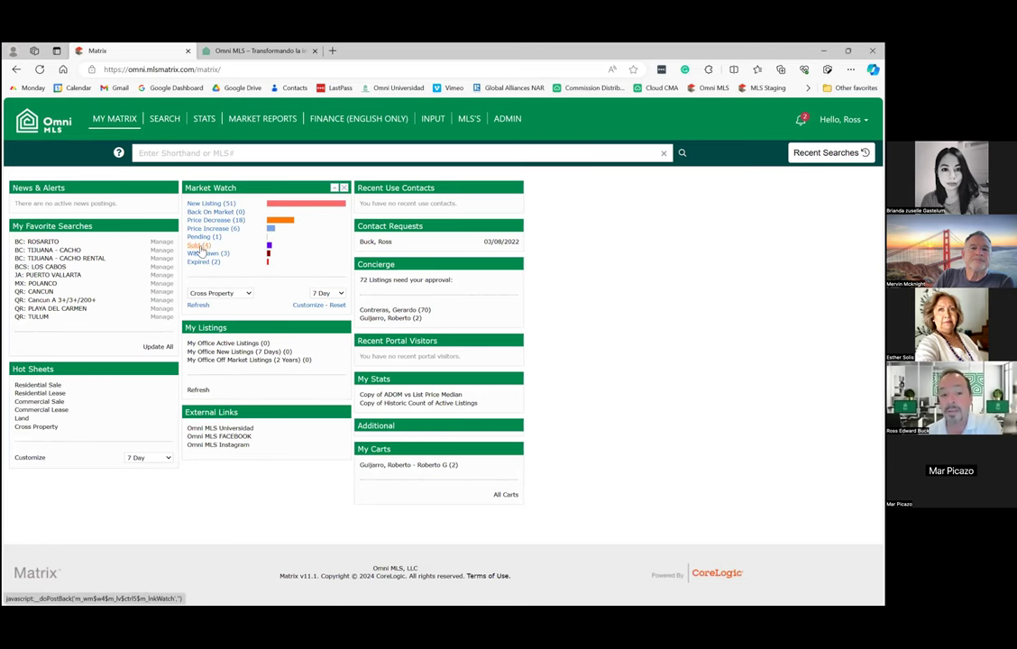
left_click(197, 245)
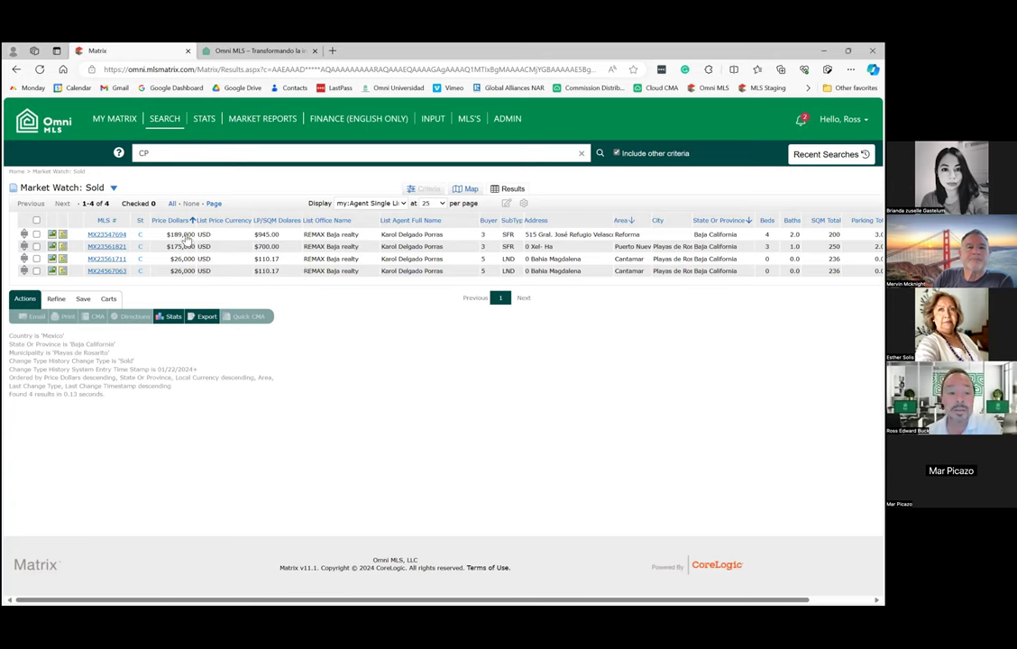
left_click(107, 234)
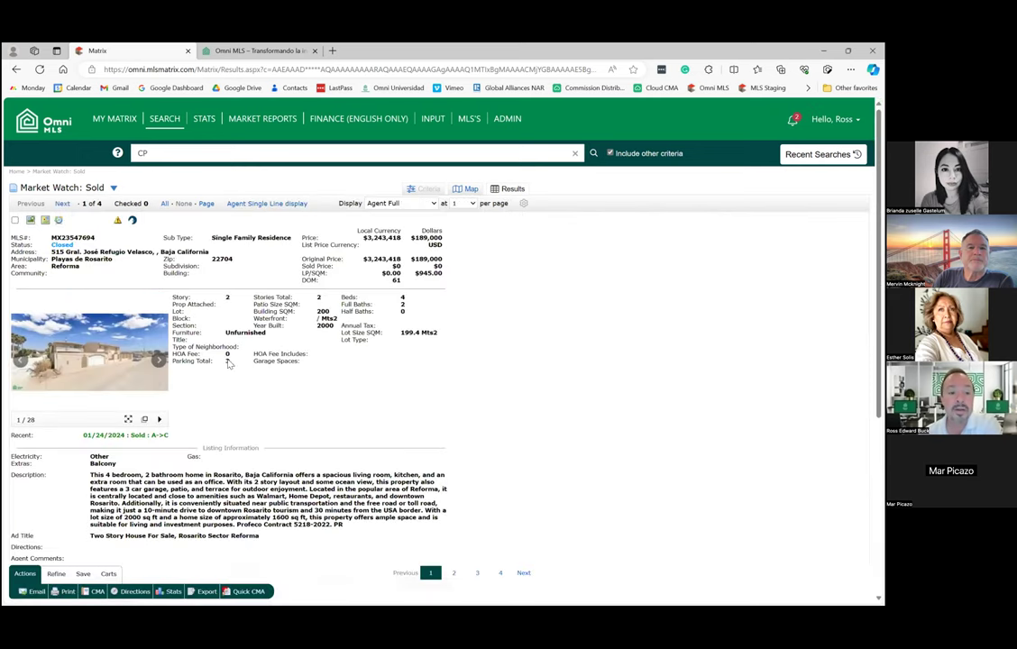
left_click(54, 129)
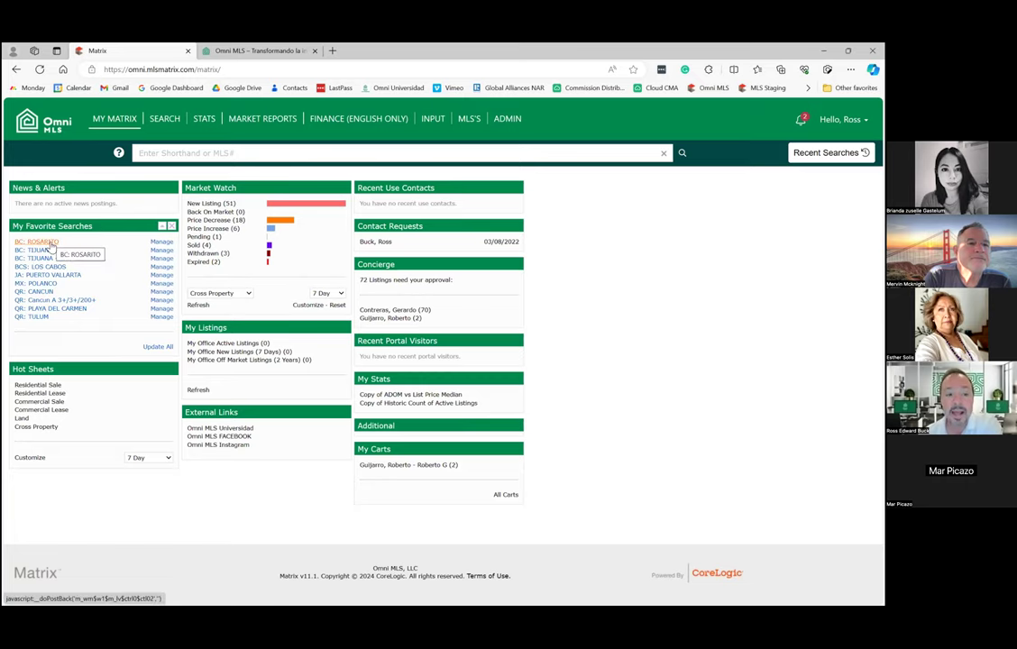
Run BC: ROSARITO and uncheck Withdrawn and Expired in its criteria, leaving only Active.
left_click(50, 245)
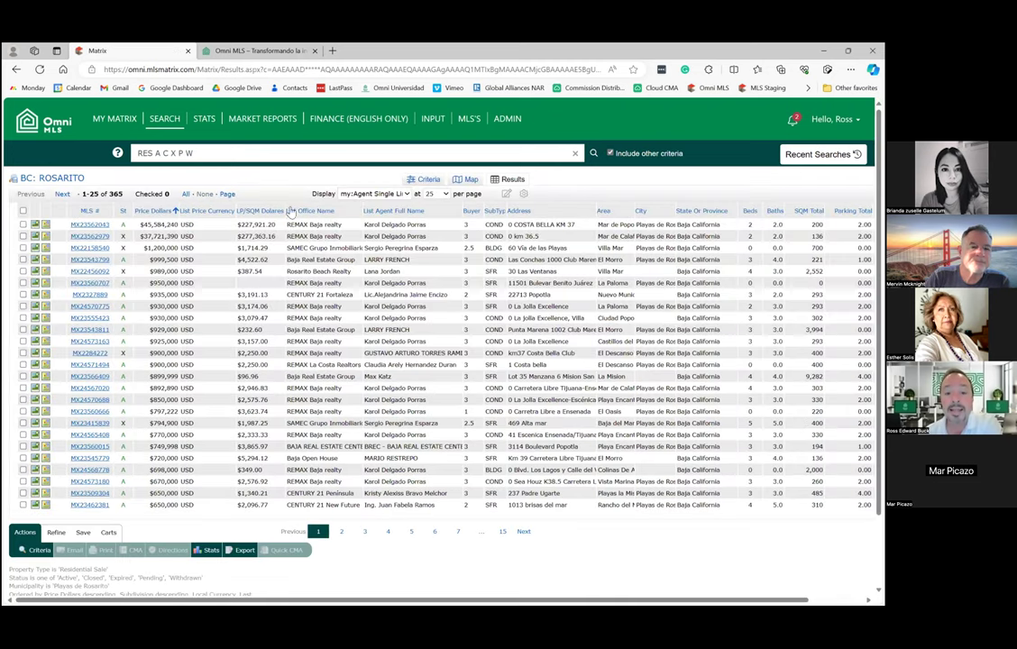
left_click(429, 181)
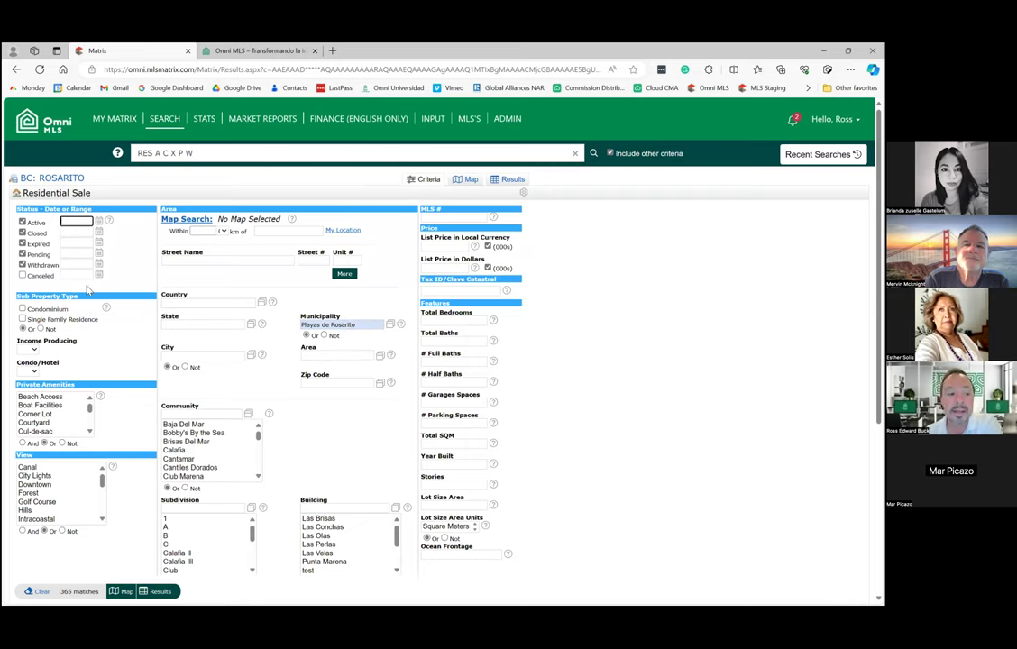
left_click(23, 264)
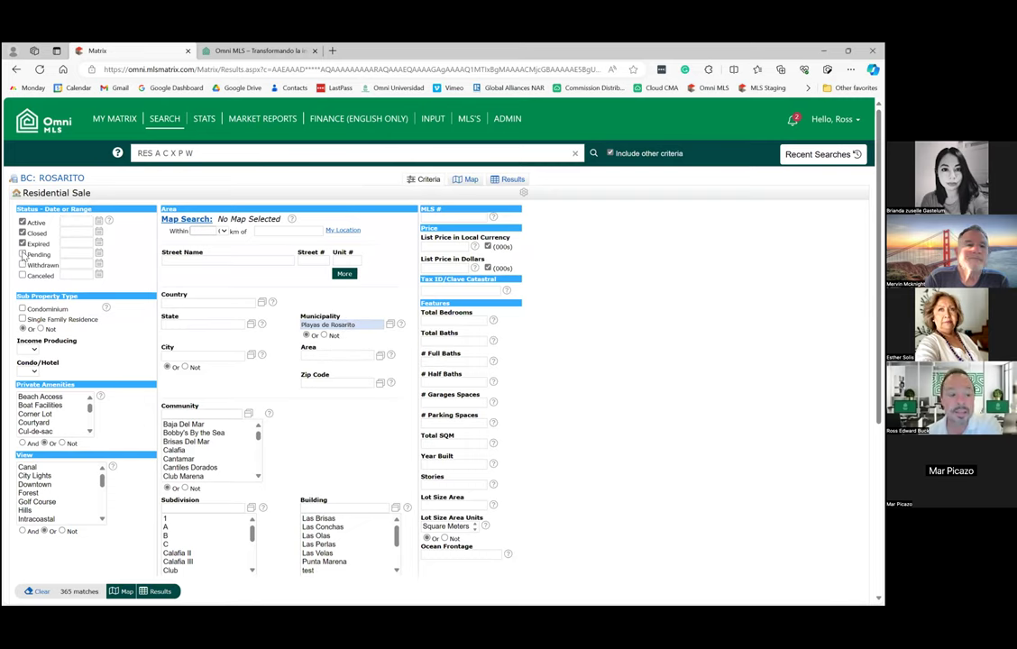
left_click(22, 244)
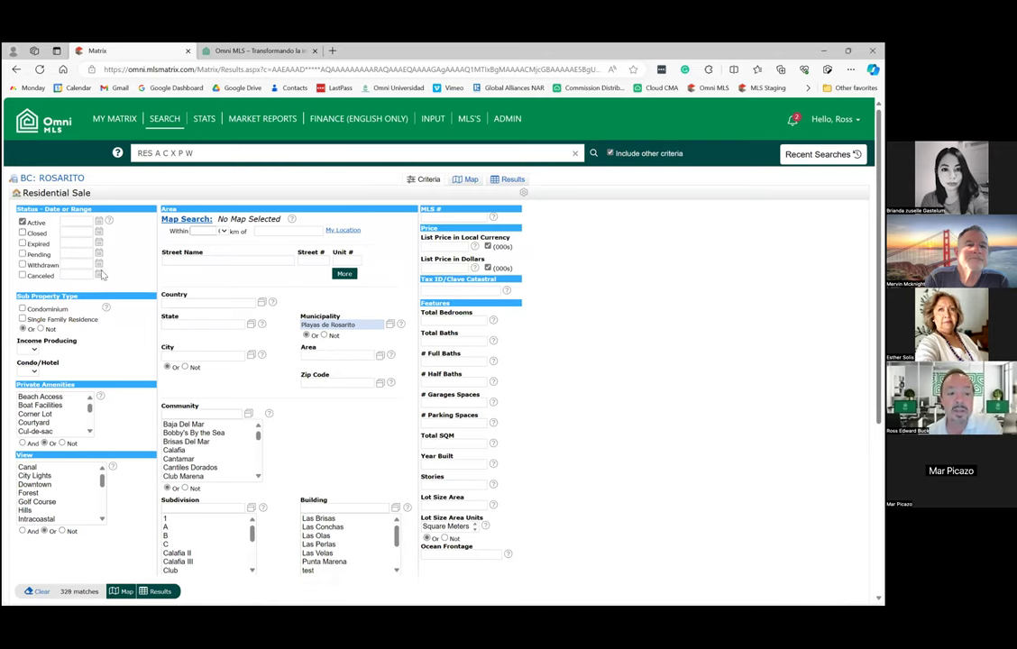
scroll(195, 424, "down", 1)
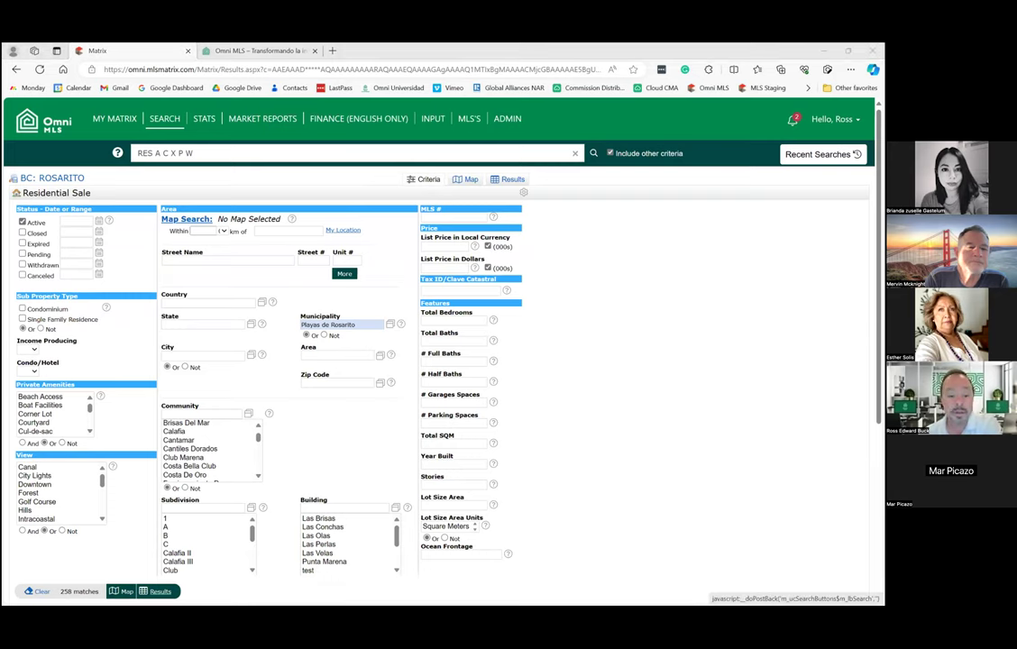
Update the BC: ROSARITO saved search with the 258-match Active-only criteria and return home.
left_click(159, 591)
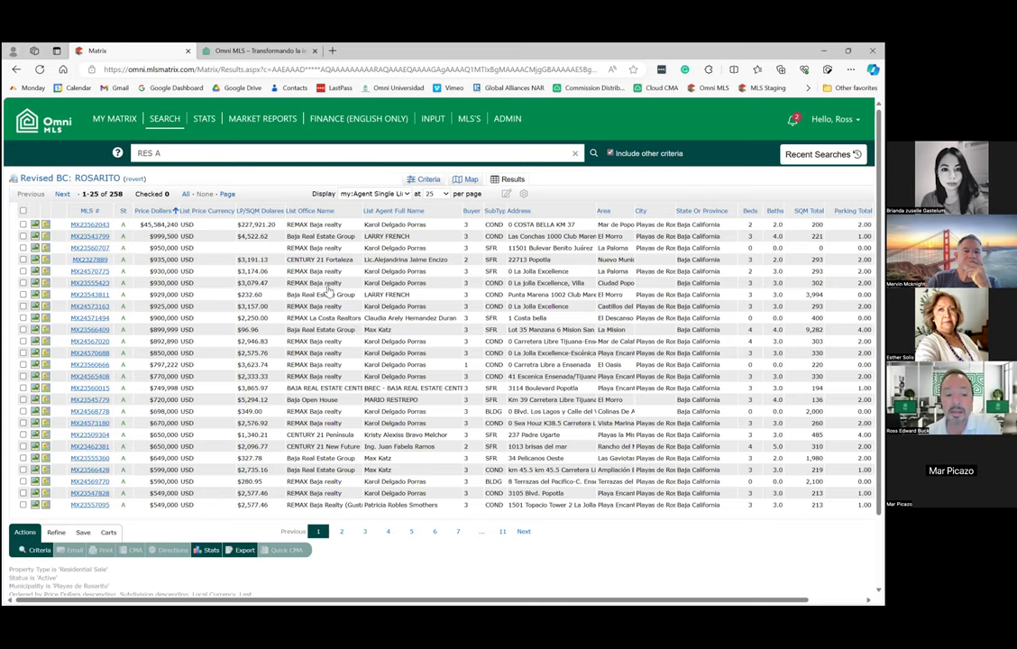
left_click(83, 533)
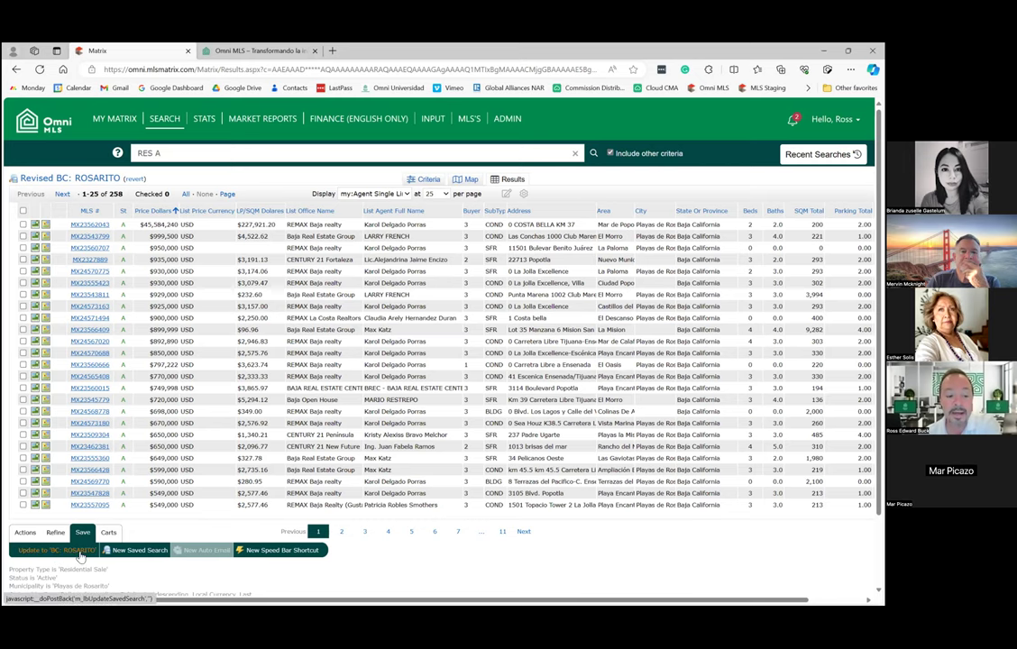
left_click(80, 556)
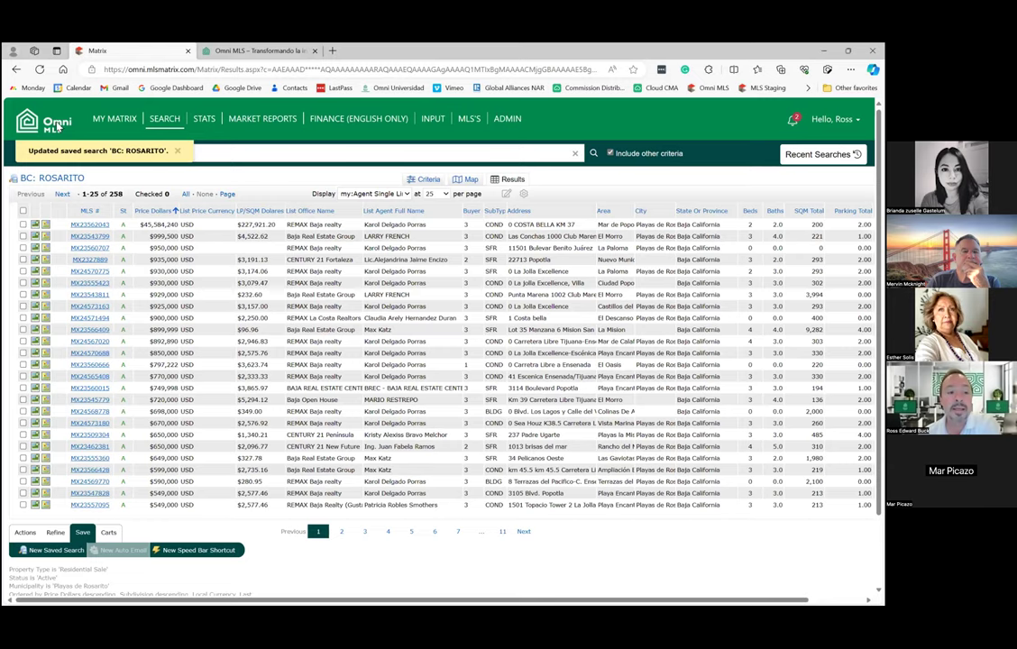
left_click(51, 118)
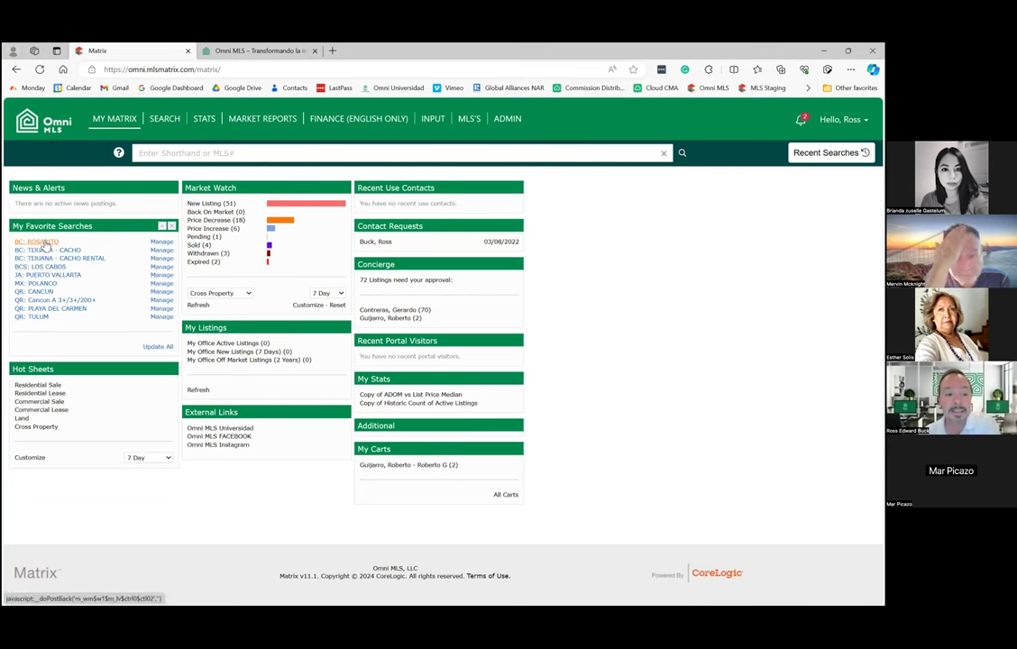
left_click(43, 241)
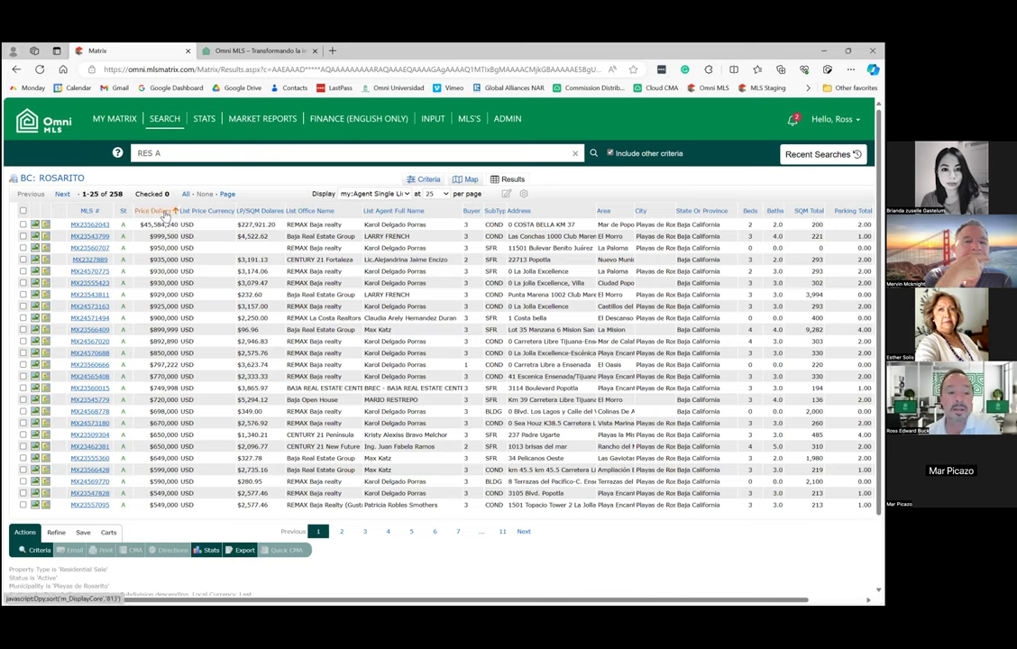
left_click(164, 212)
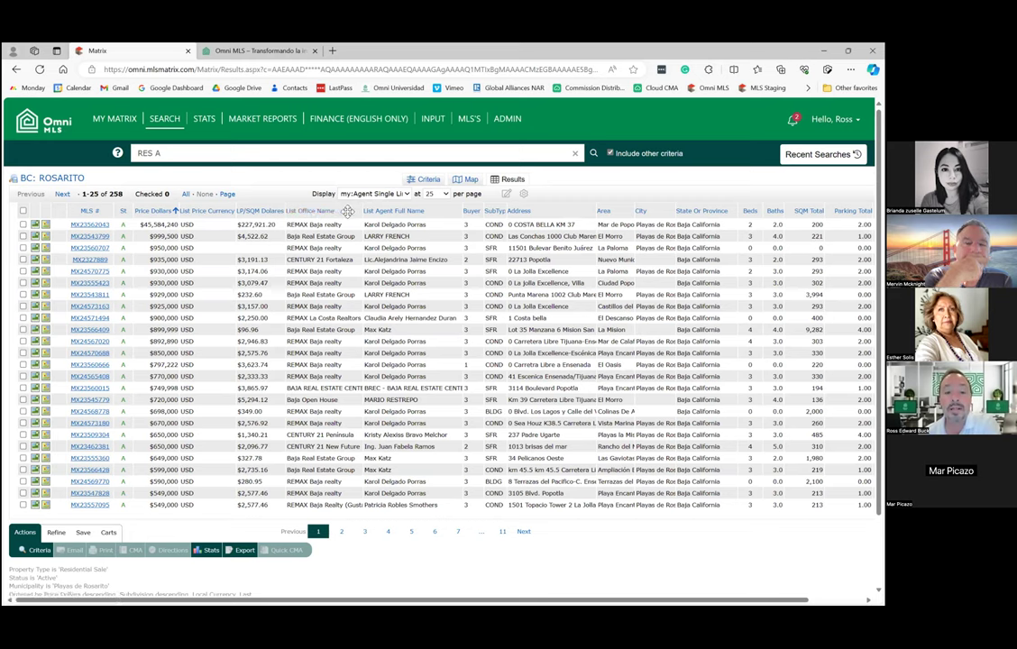
left_click(347, 211)
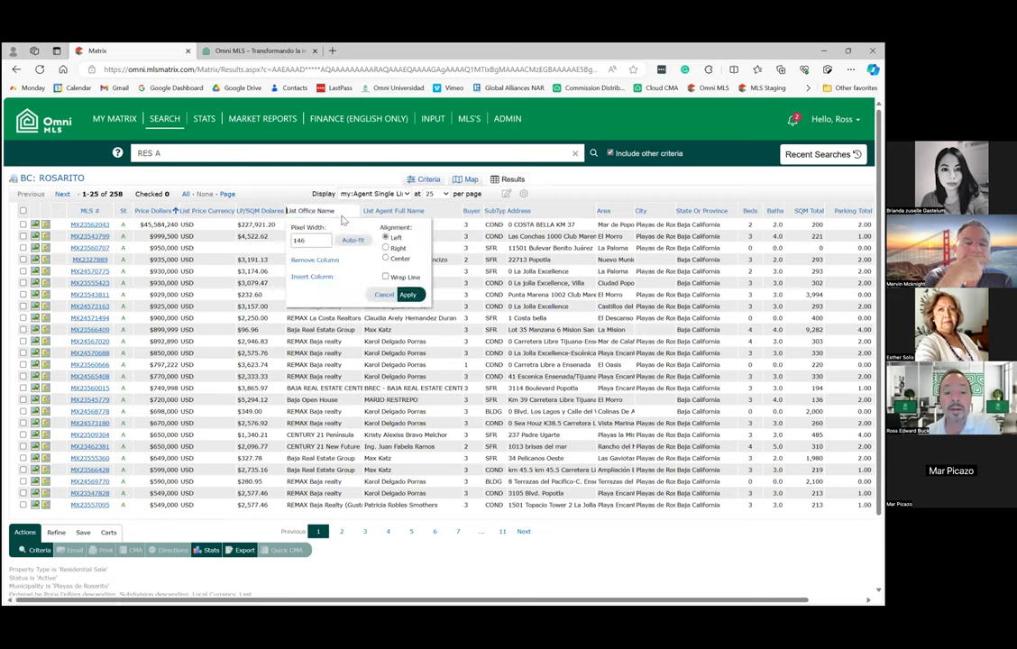
left_click(335, 264)
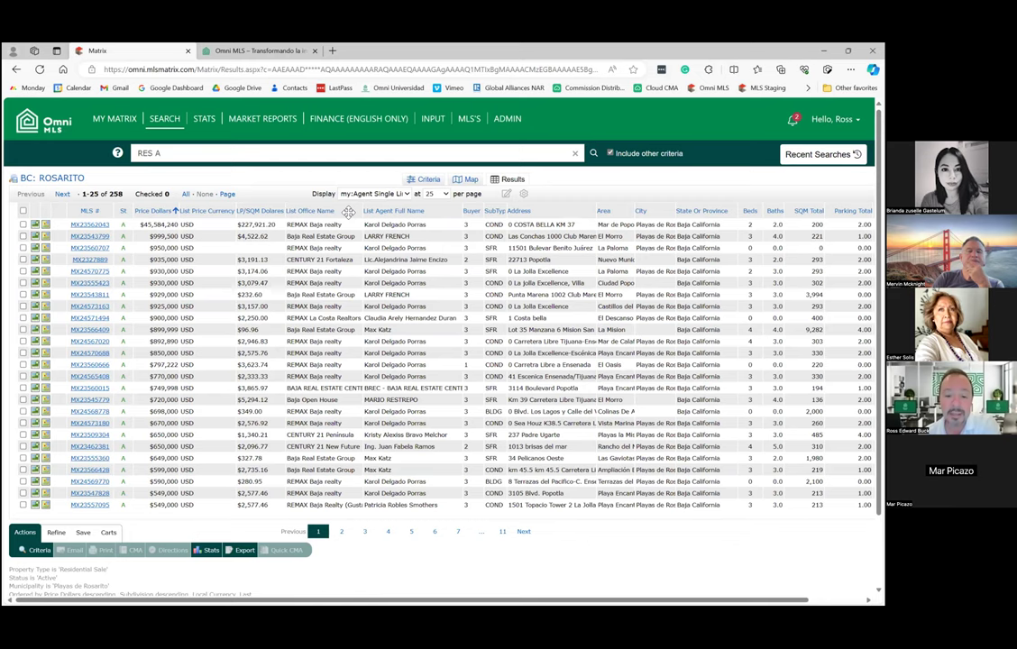
left_click(298, 210)
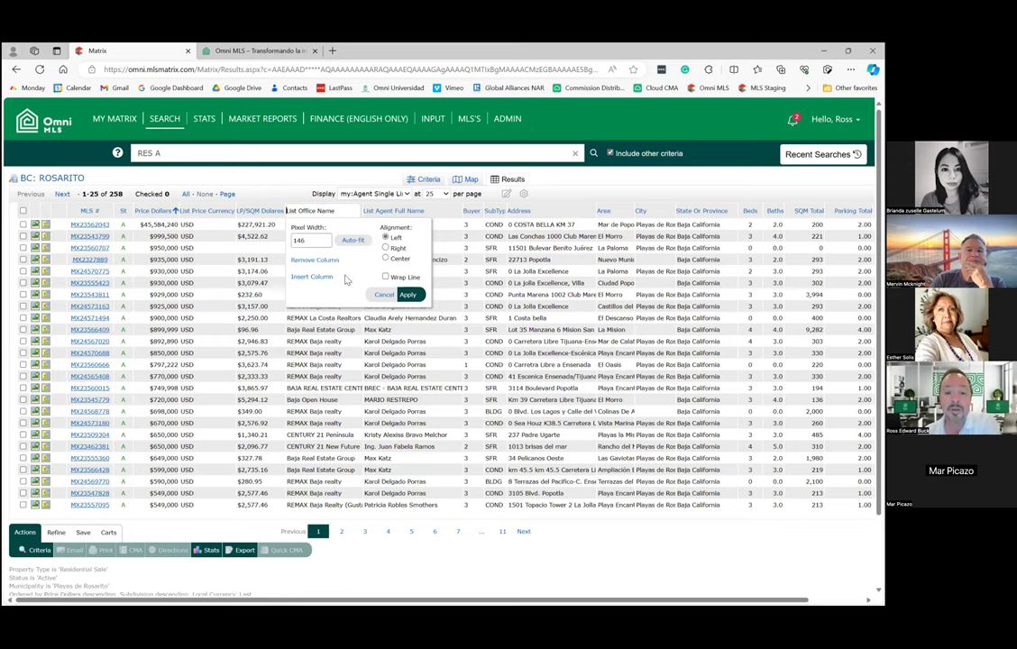
left_click(407, 295)
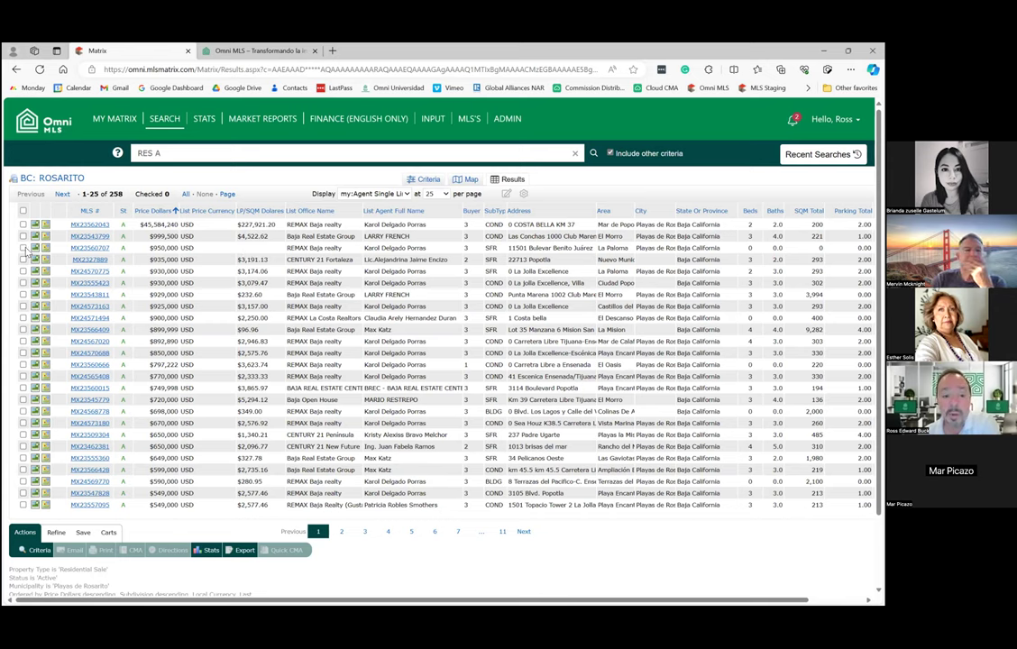
Check listing MX23560707 in the results and open its Agent Full details.
left_click(23, 248)
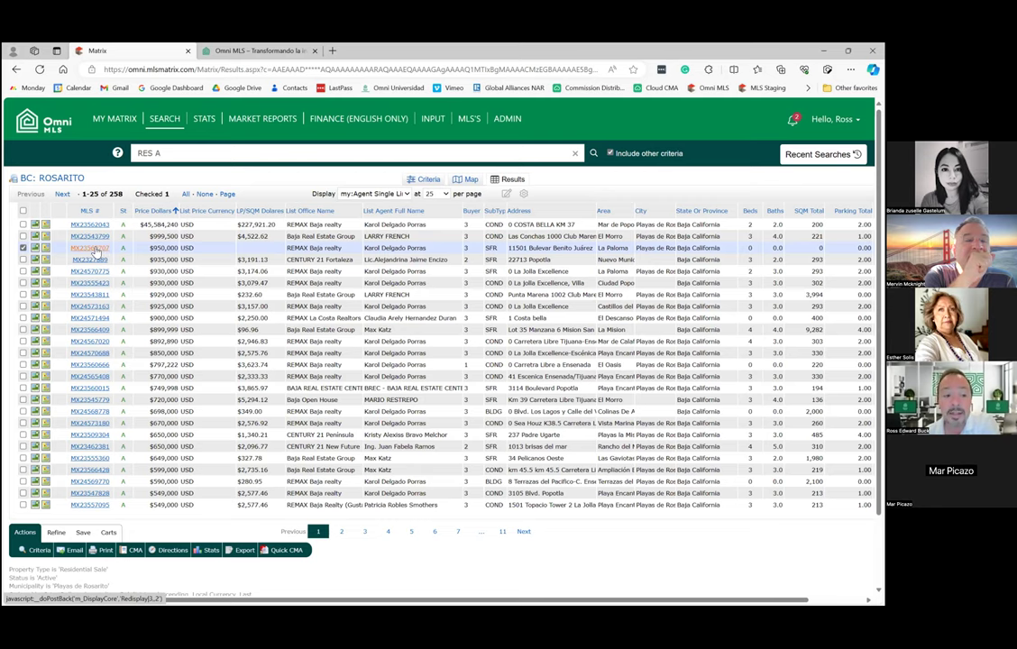
left_click(94, 248)
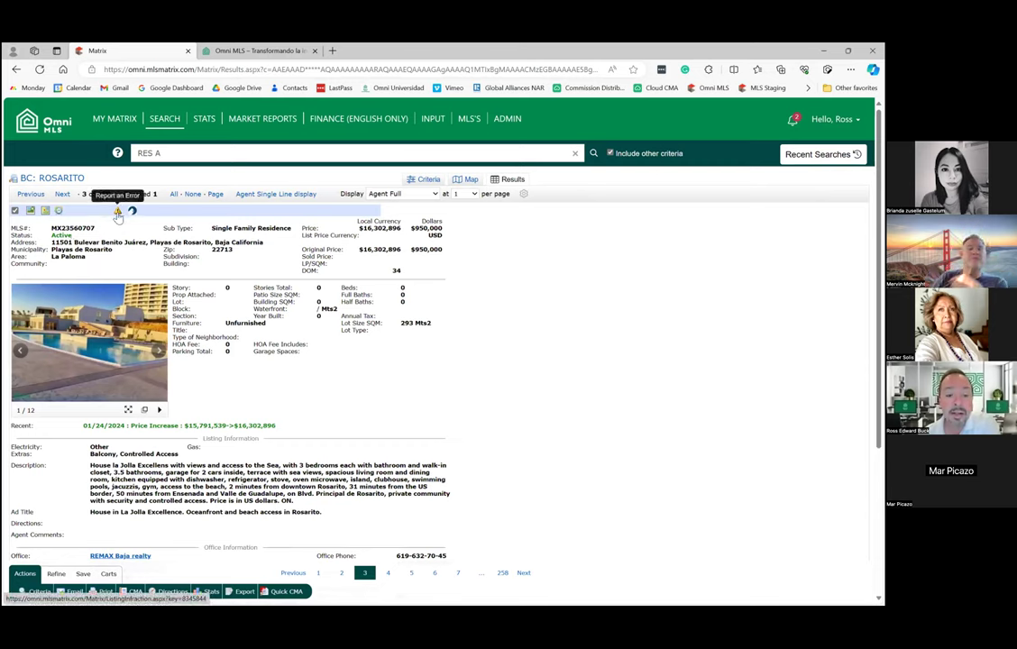
Submit an 'Other Problem : Not Listed' report: no sq mts or bedrooms; listing agent should fix.
left_click(116, 212)
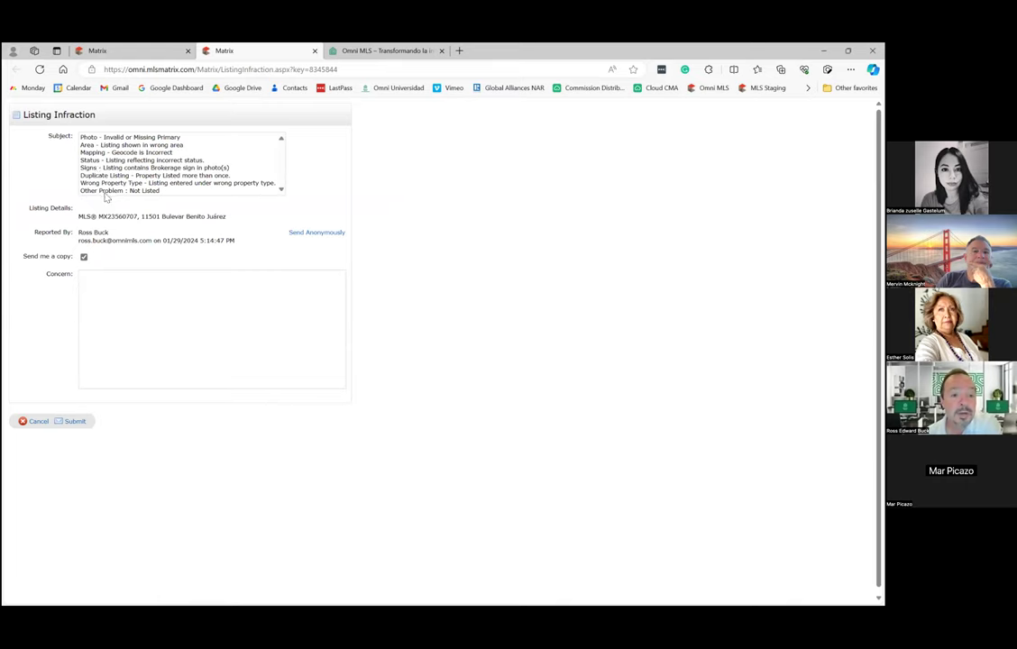
left_click(105, 191)
left_click(140, 279)
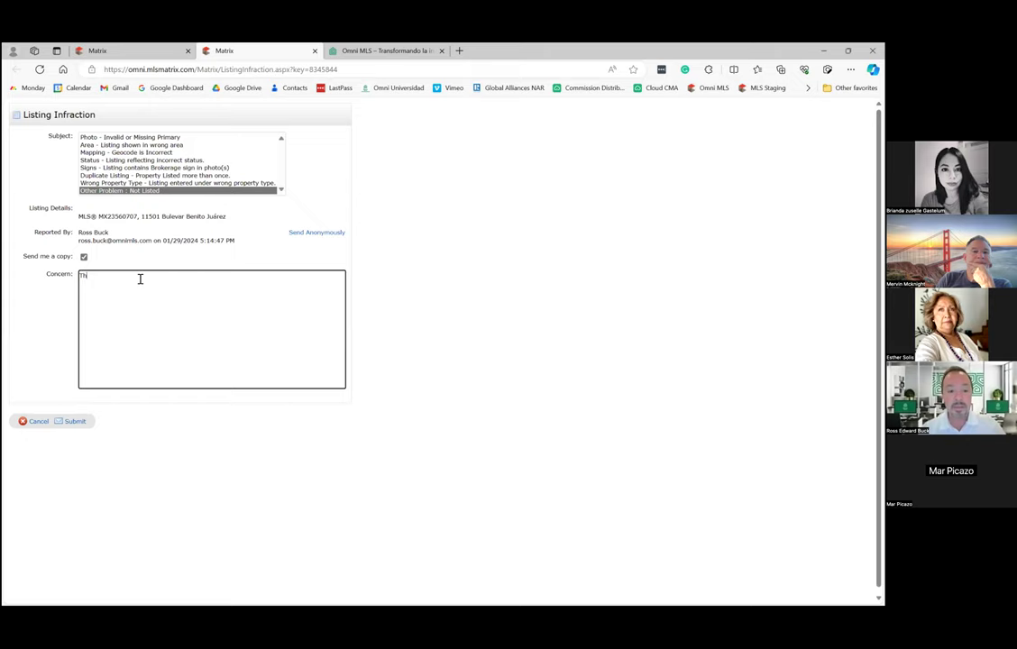
type("is listing doesn't have any sq mts.  Please contact")
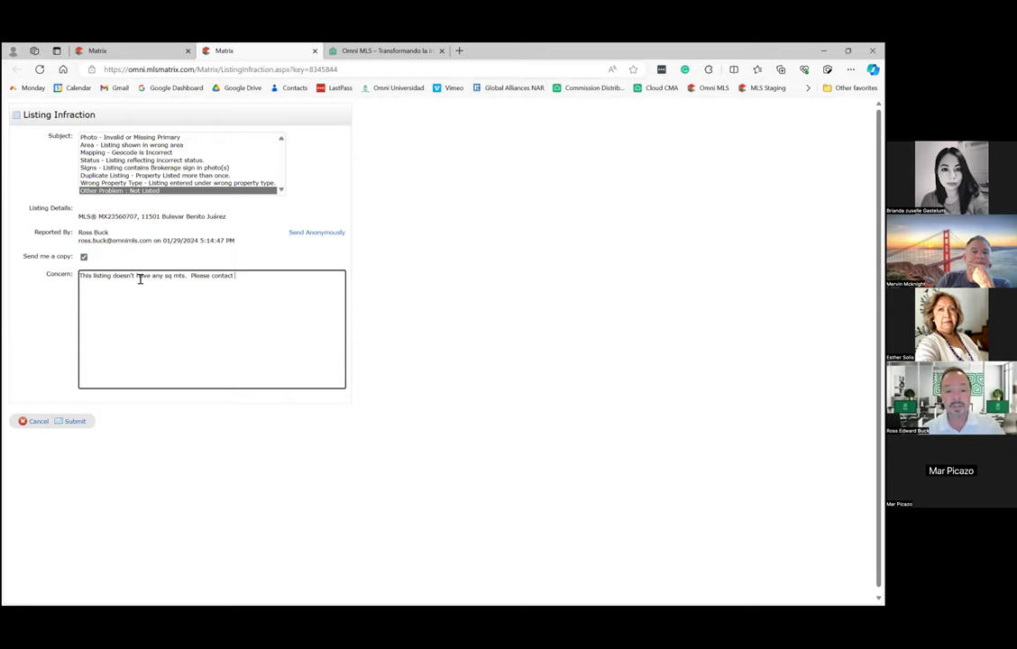
type(" listing agent to fix.")
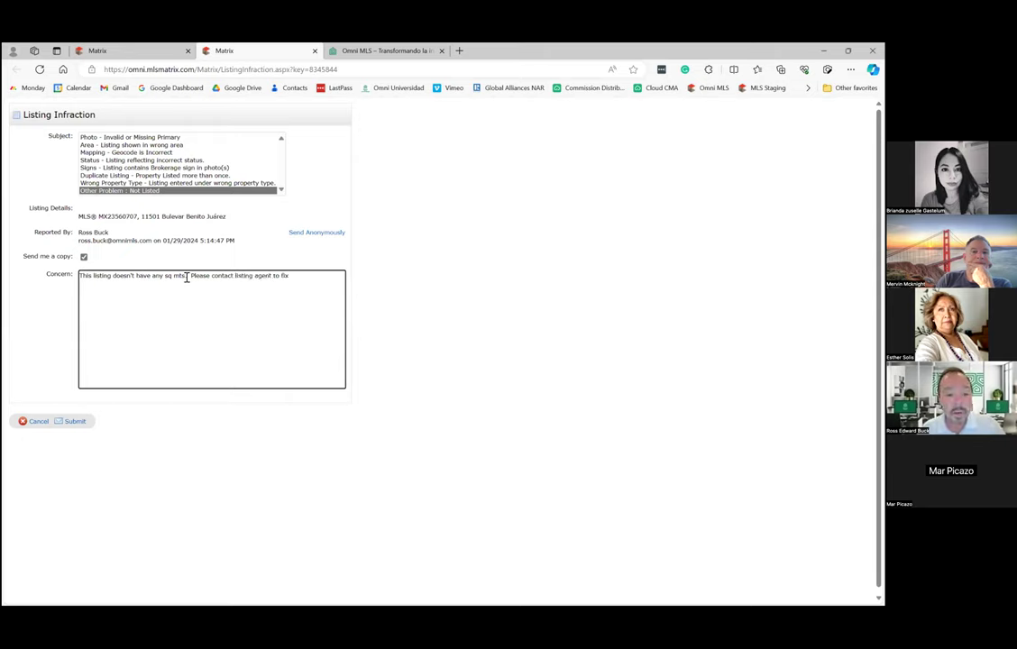
left_click(187, 280)
type("and ")
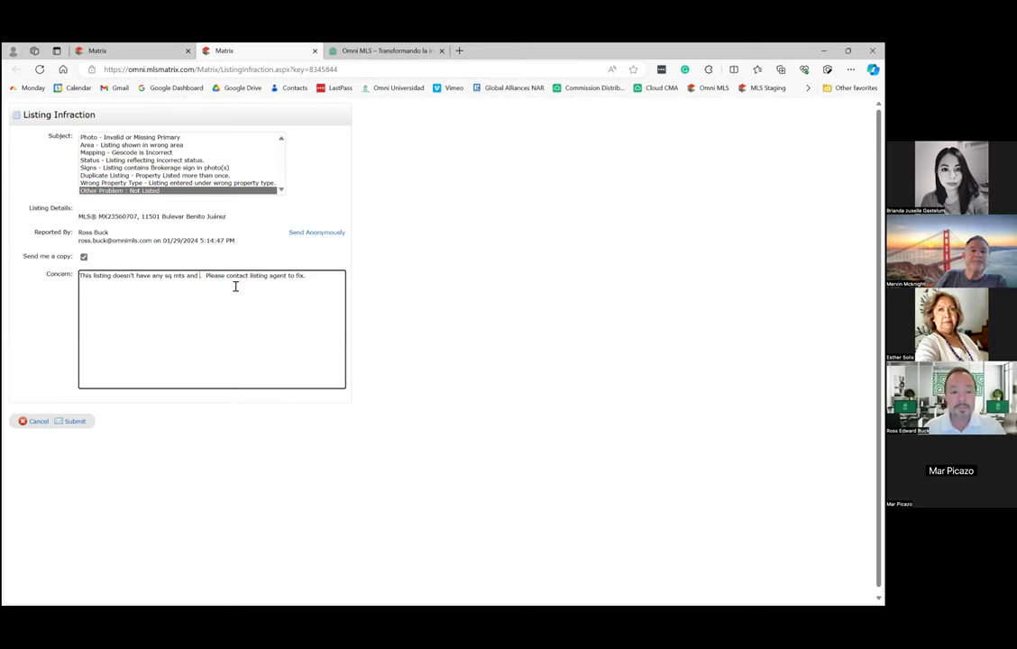
type("bedrooms")
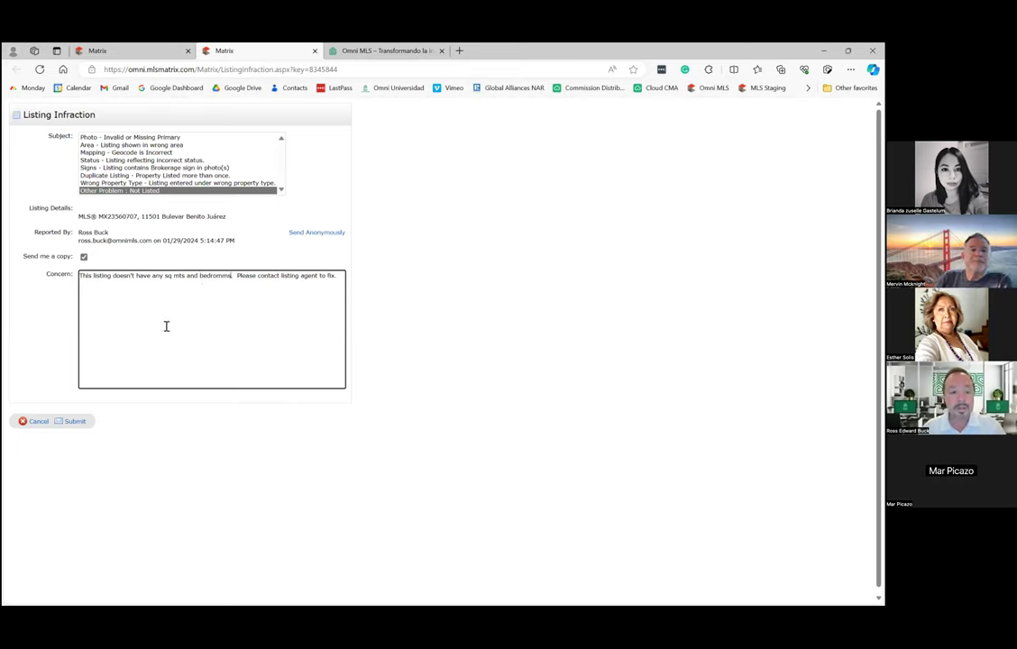
left_click(339, 234)
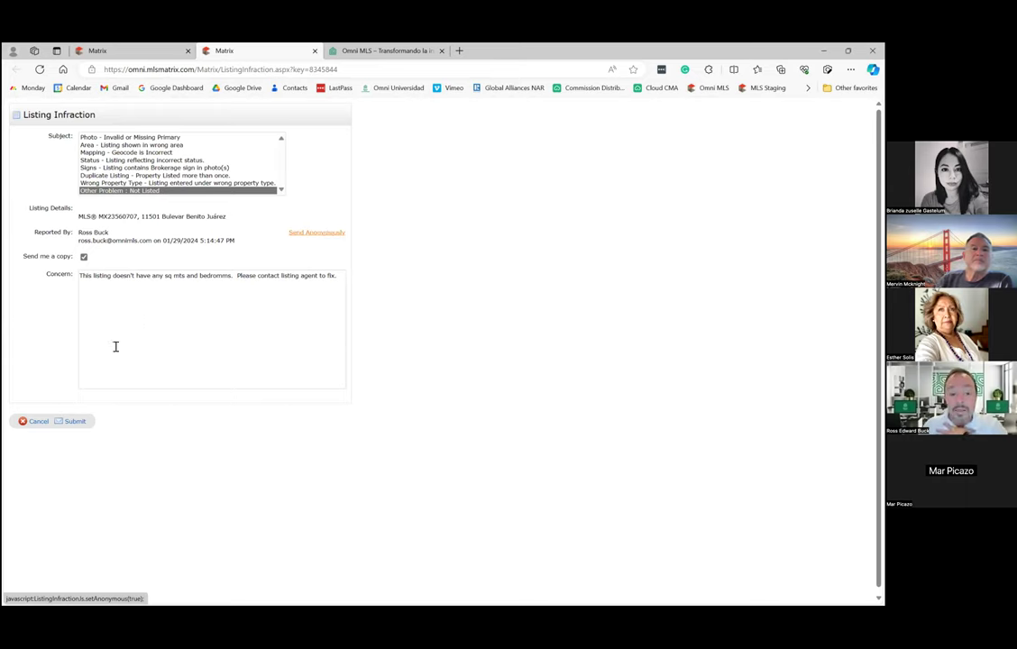
left_click(77, 423)
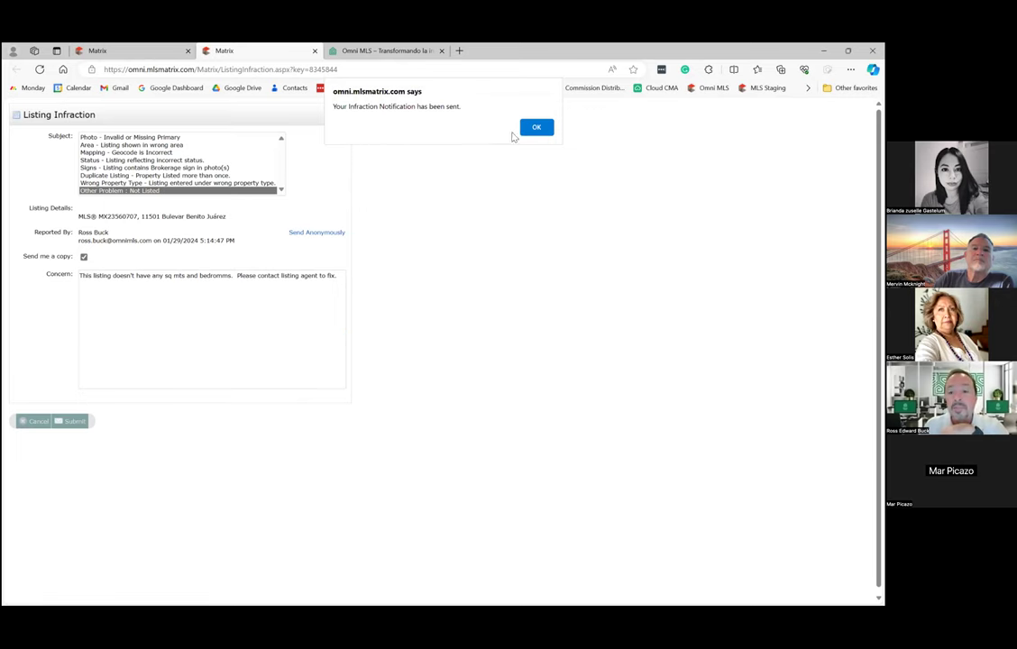
key("Return")
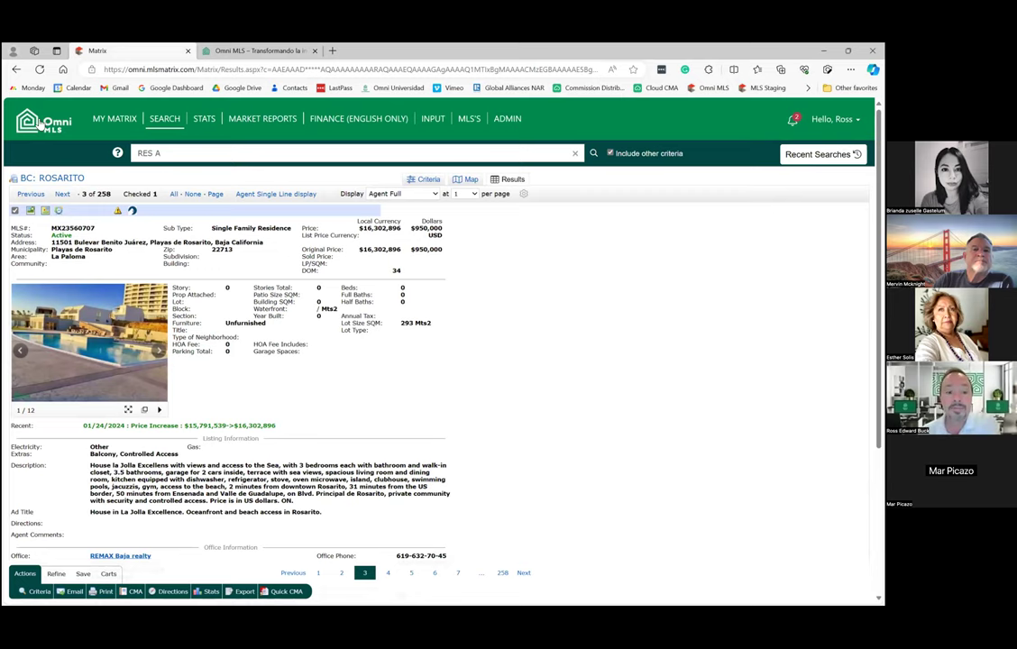
Go back to the My Matrix home dashboard via the Omni MLS logo.
left_click(41, 126)
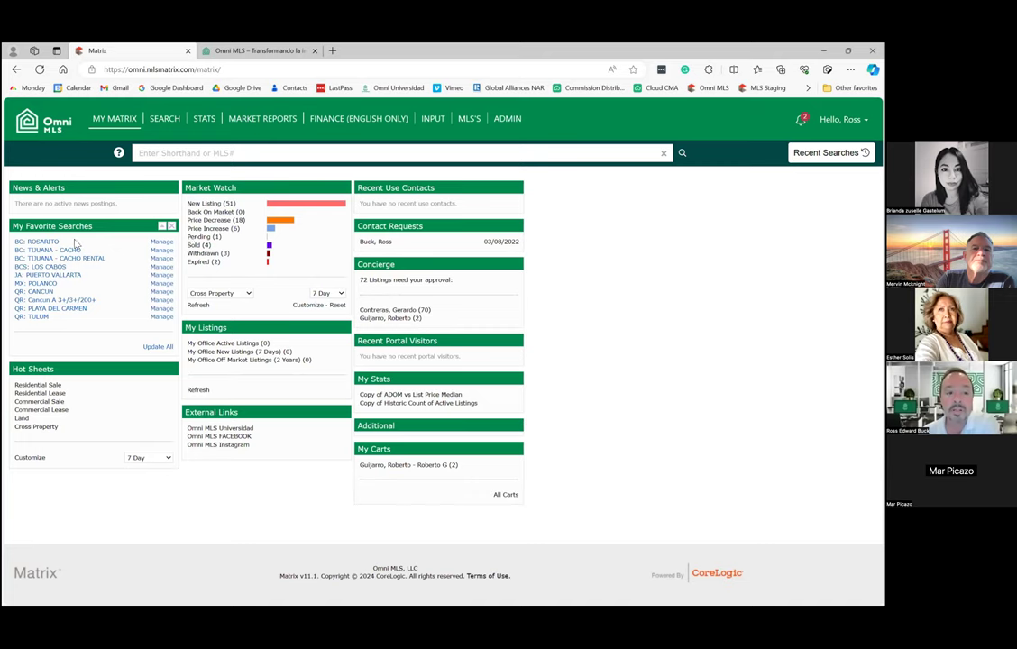
mouse_move(167, 120)
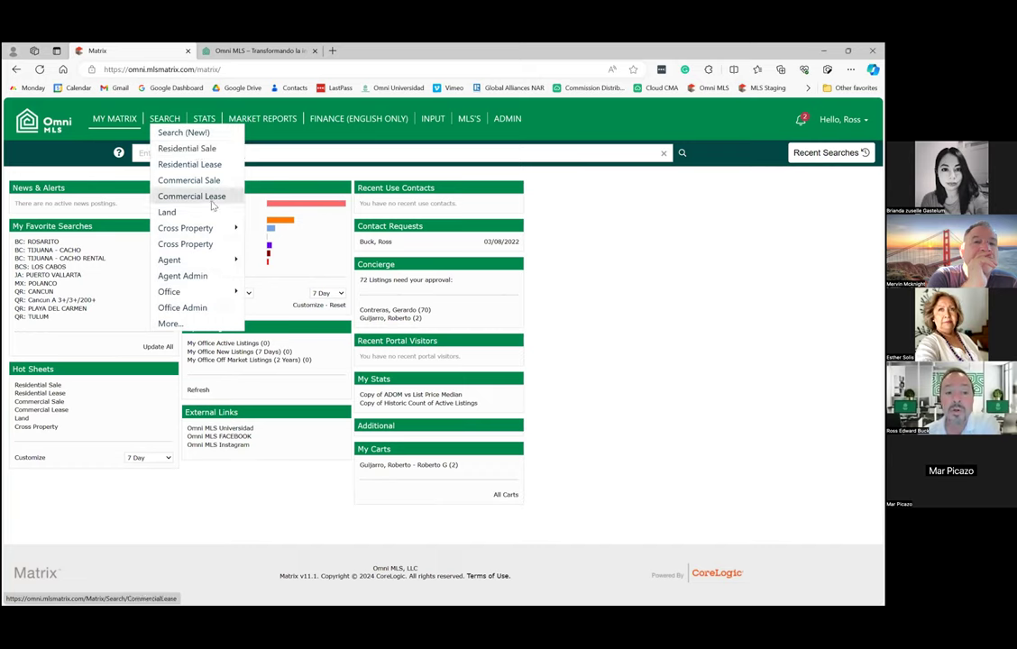
Start a new Residential Sale search and tick all six status boxes, Active through Canceled.
left_click(202, 151)
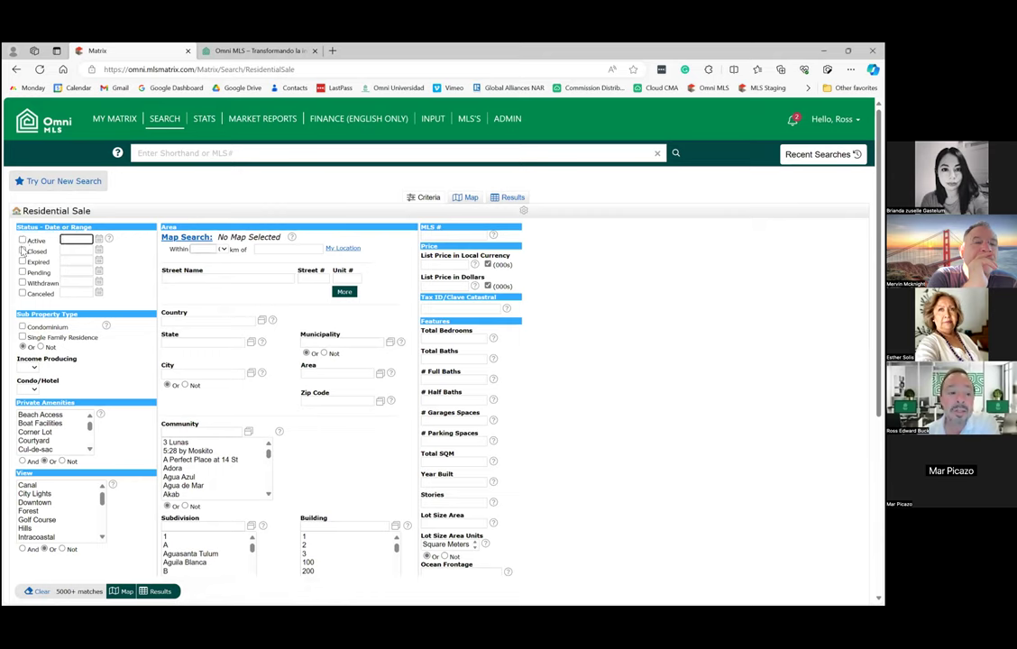
left_click(22, 240)
left_click(22, 252)
left_click(22, 262)
left_click(21, 273)
left_click(22, 283)
left_click(21, 293)
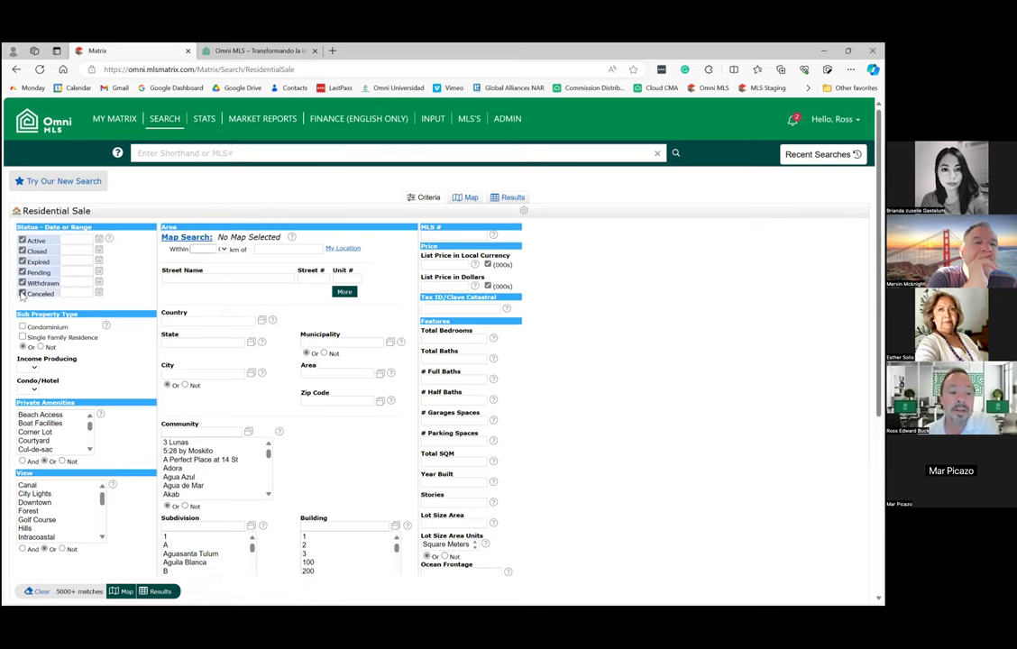
Set the Closed date range to 0-360.
left_click(70, 251)
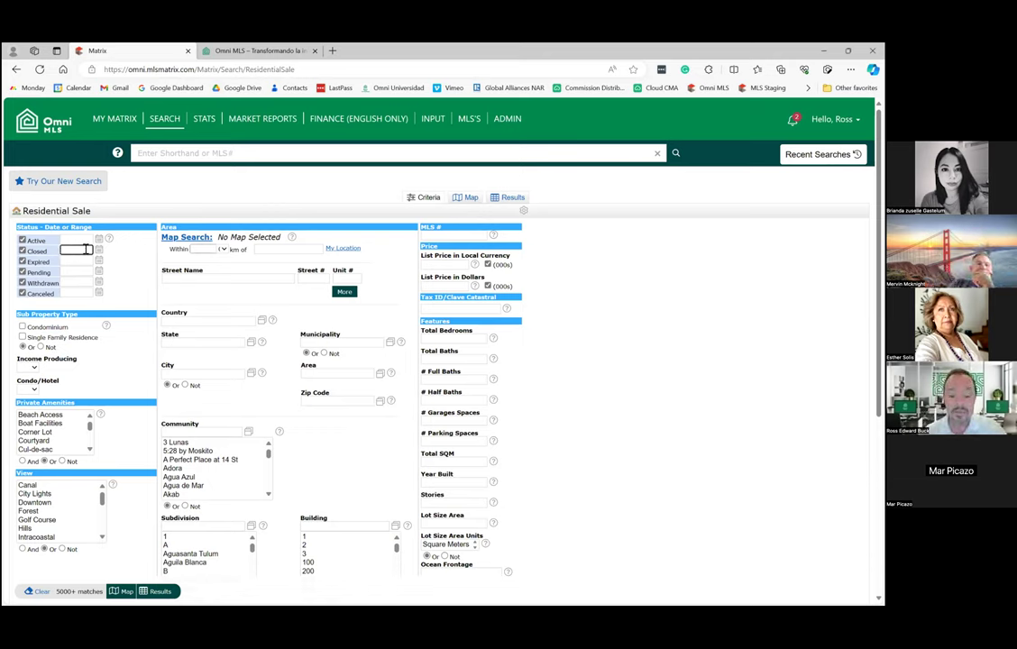
type("0-180")
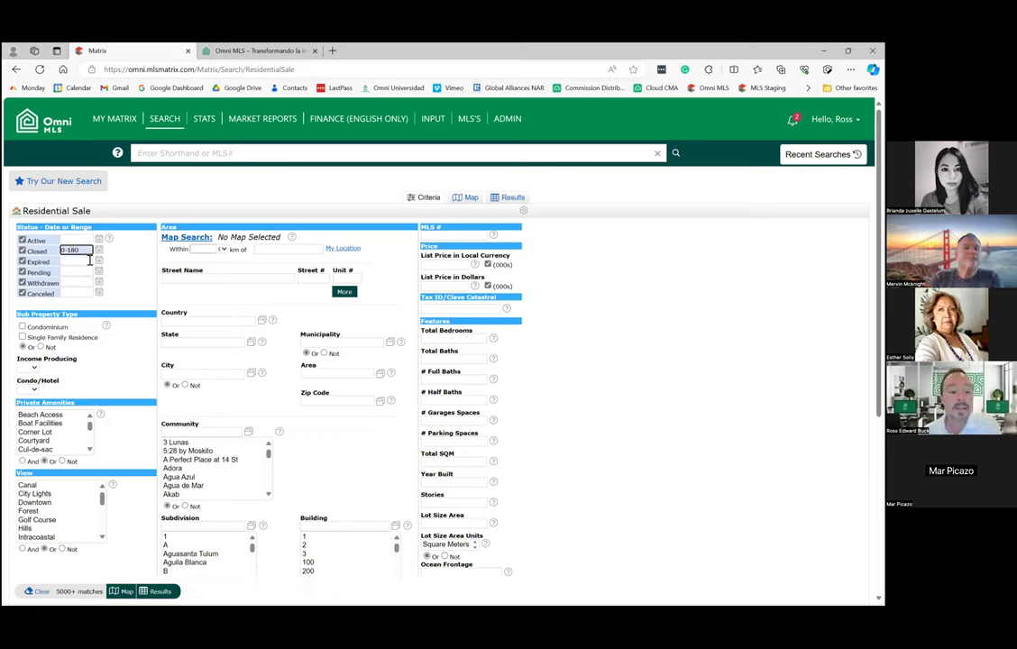
left_click(81, 261)
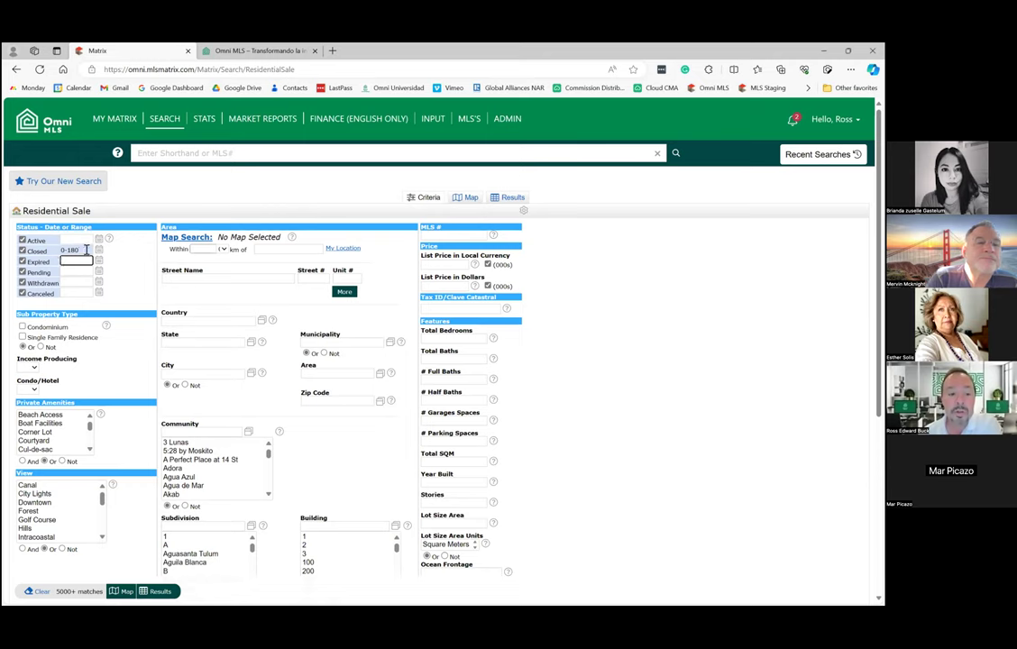
triple_click(81, 251)
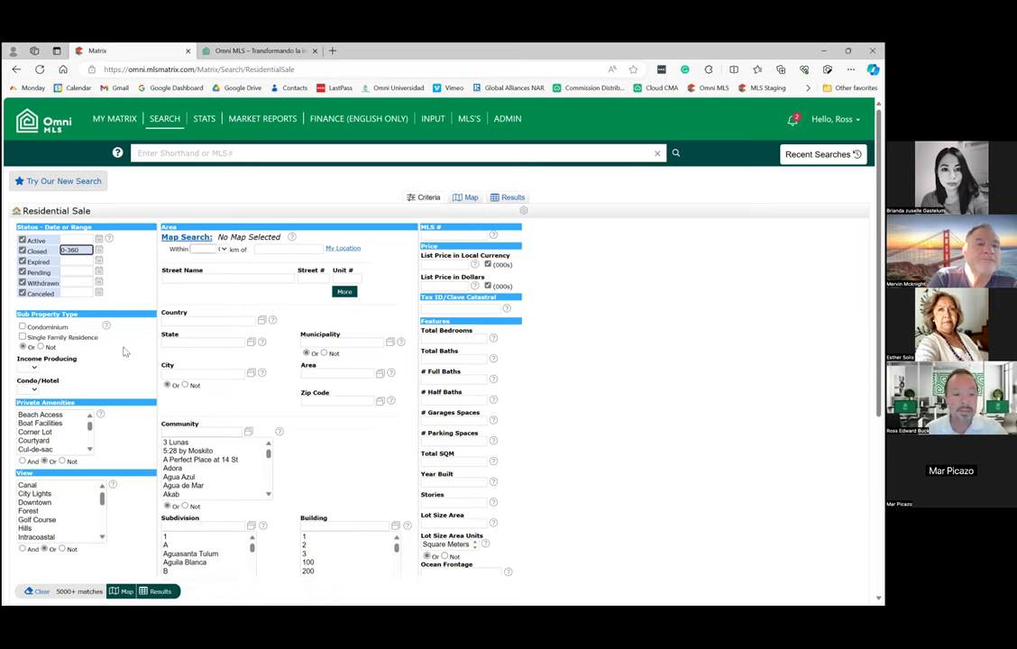
left_click(77, 260)
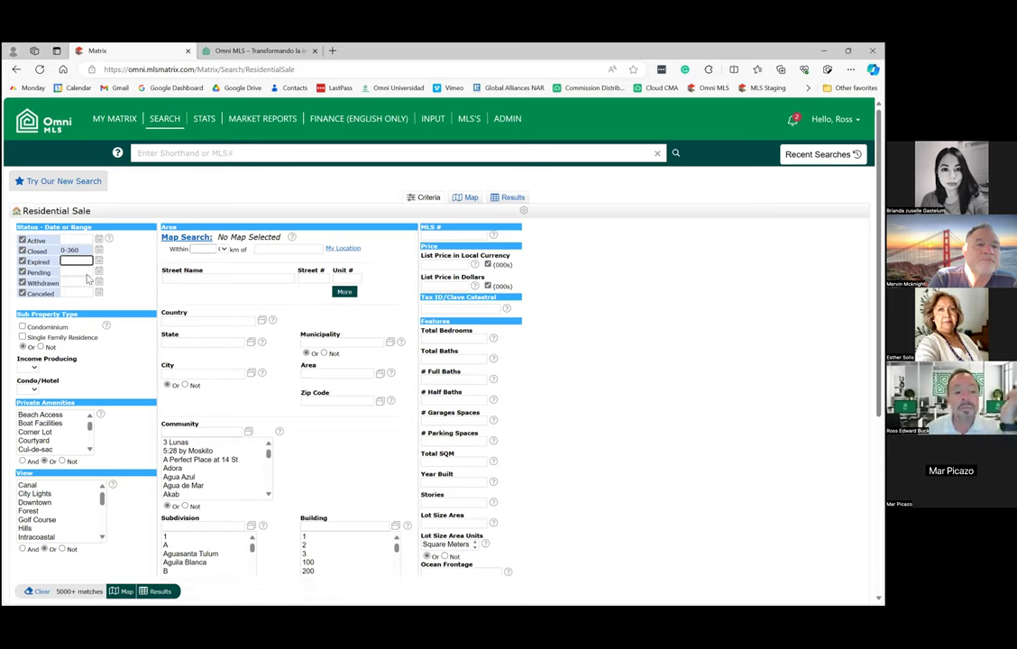
Untick Active, Expired, Pending, Withdrawn and Canceled, leaving only Closed at 0-360.
left_click(21, 240)
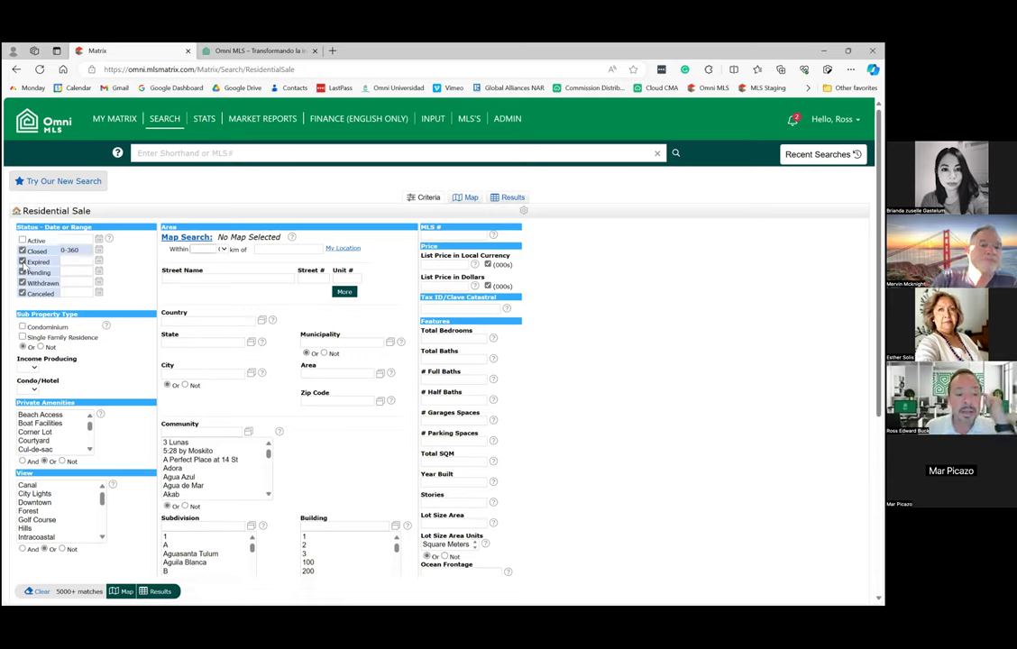
left_click(21, 261)
left_click(22, 272)
left_click(22, 283)
left_click(22, 294)
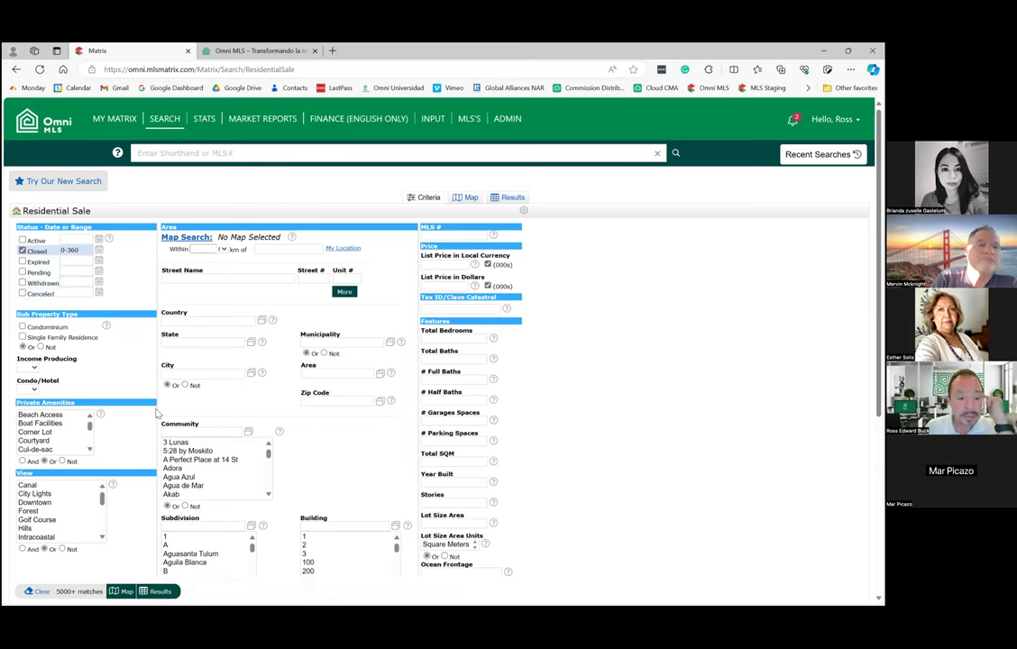
left_click(72, 250)
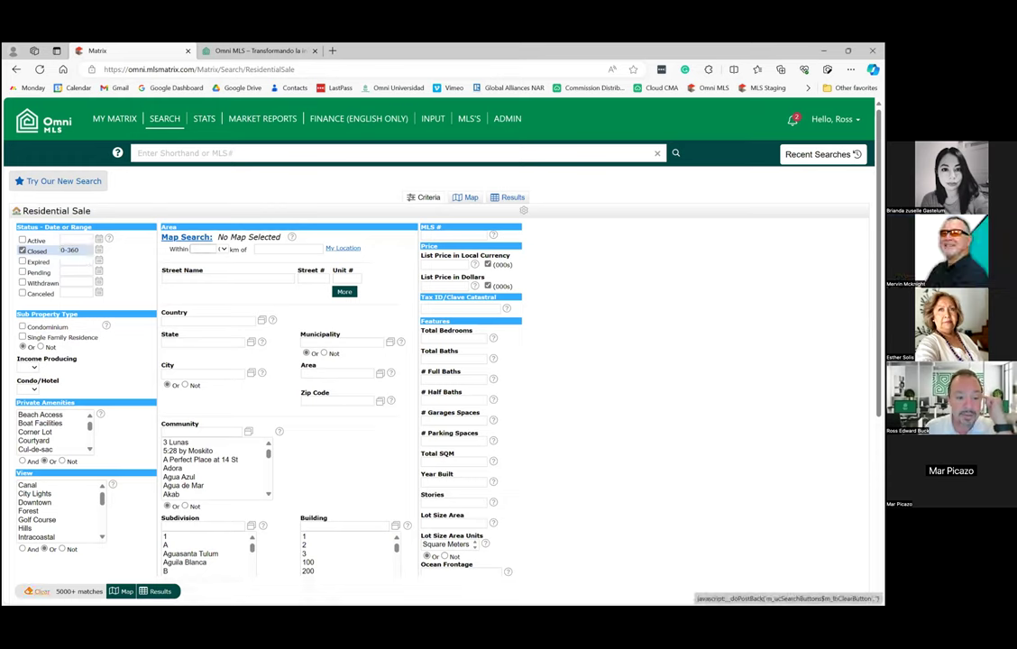
Clear the search criteria and set the country to Mexico and the state to Baja California.
left_click(38, 591)
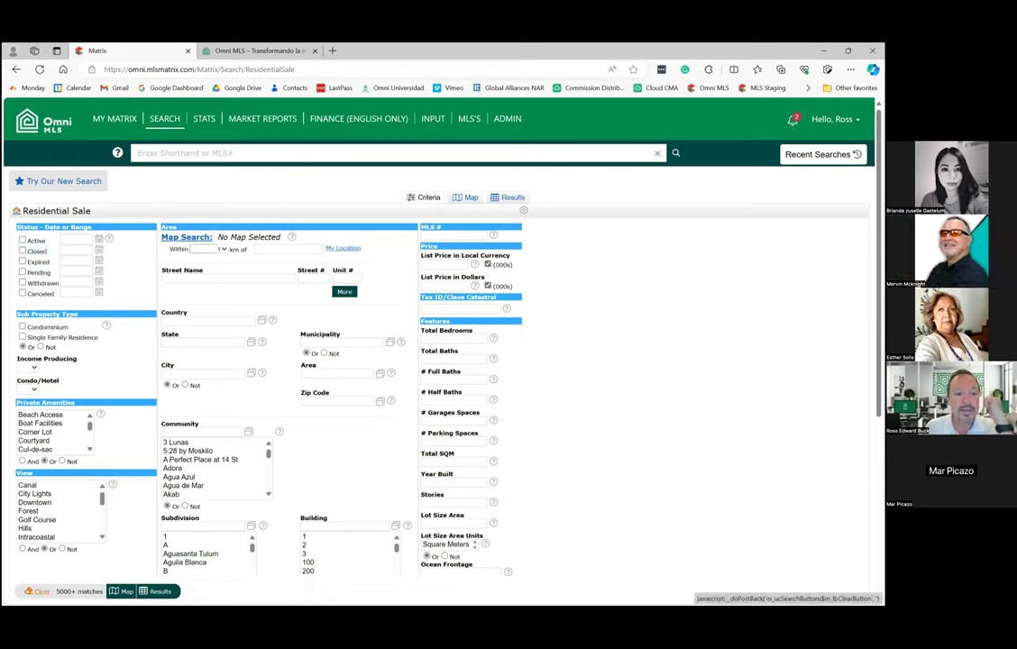
left_click(30, 251)
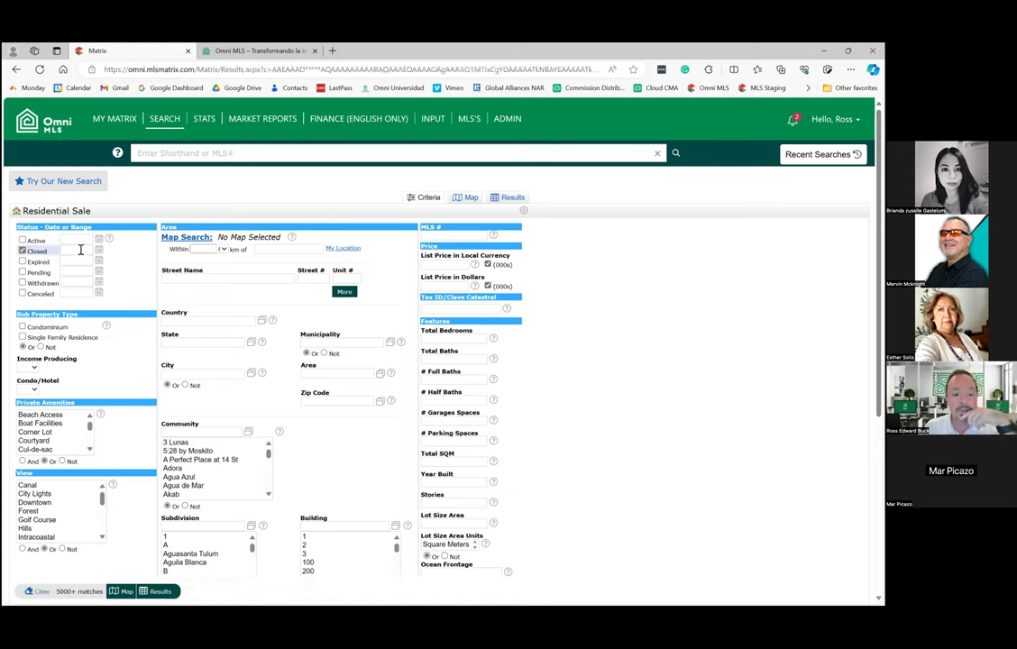
left_click(77, 249)
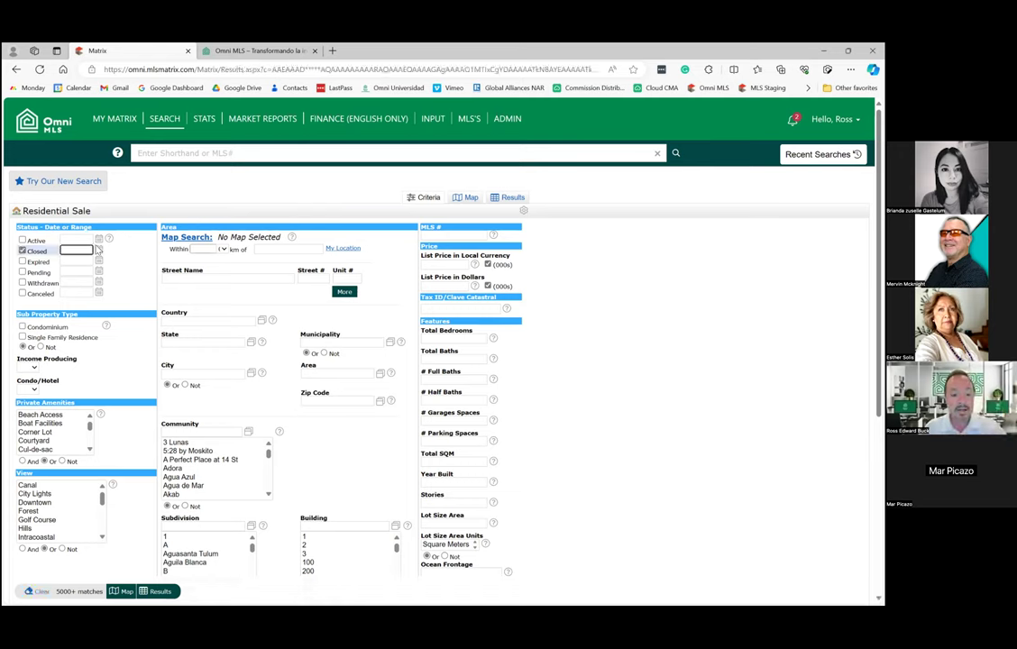
left_click(201, 320)
type("me")
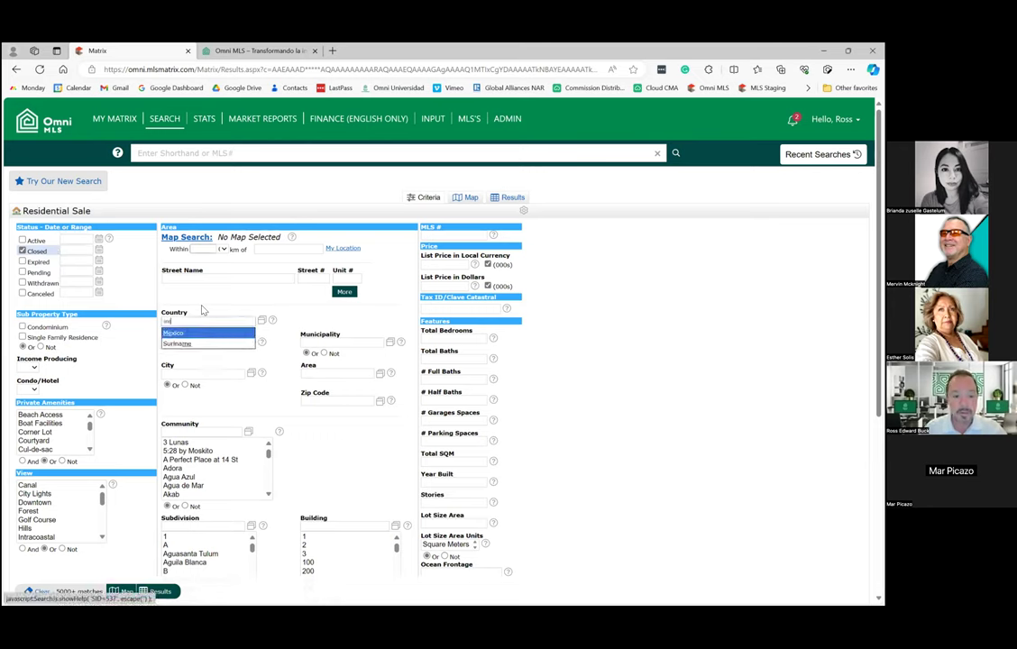
left_click(204, 331)
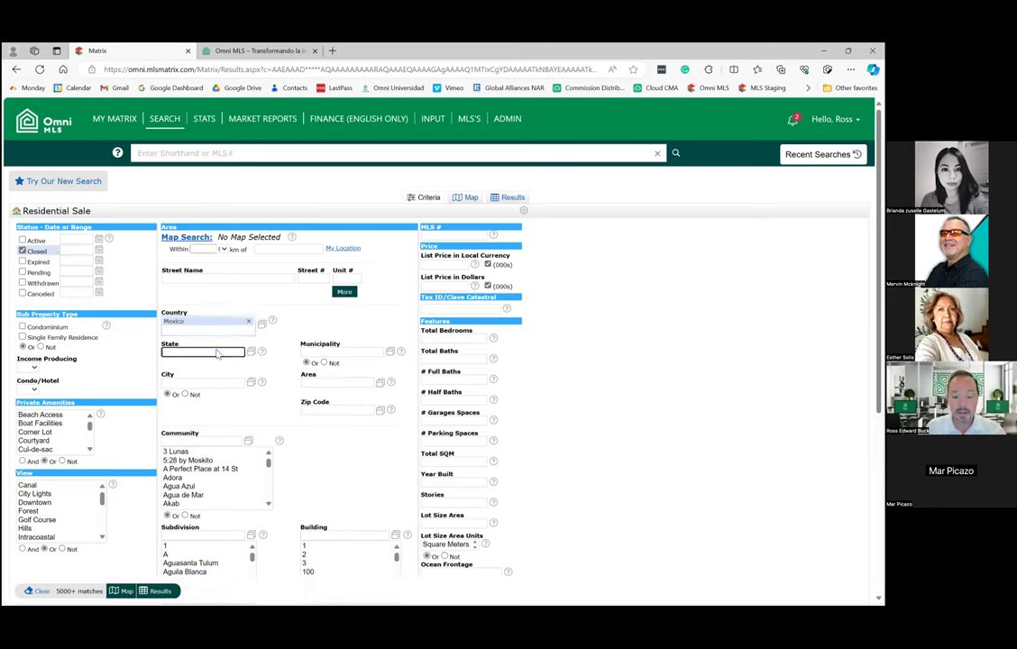
type("b")
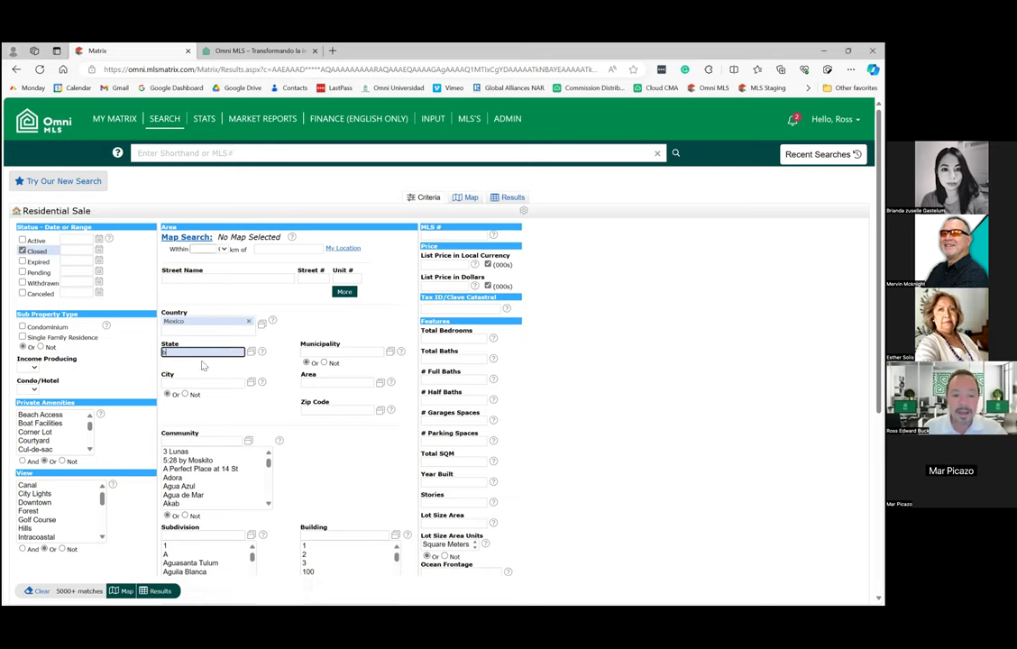
left_click(202, 361)
left_click(332, 351)
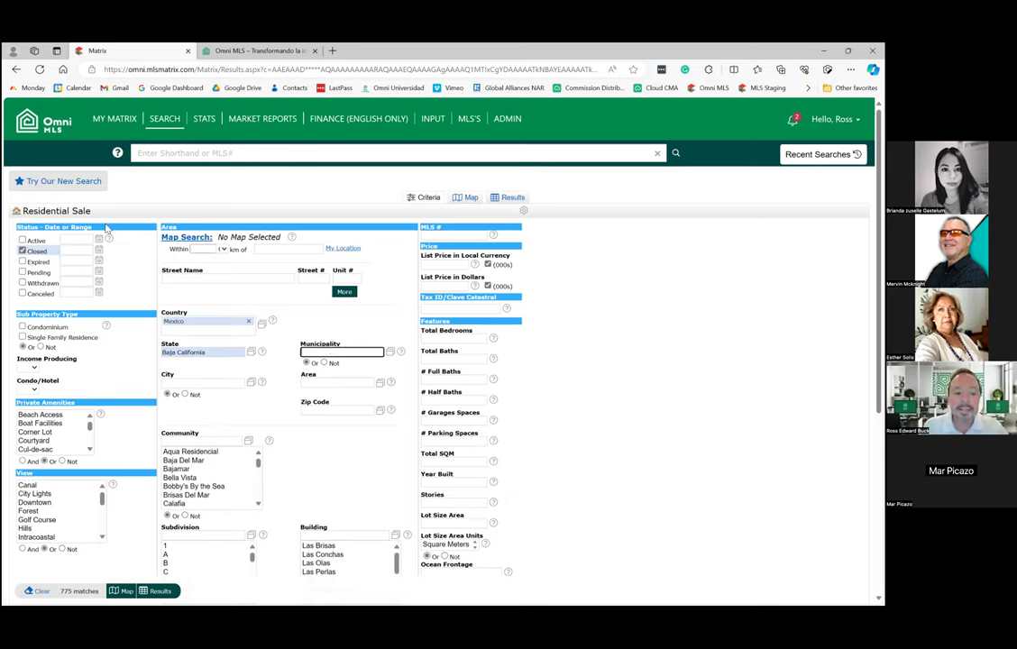
Check Active, uncheck Closed, and save these criteria as the starting search default.
left_click(22, 239)
left_click(22, 251)
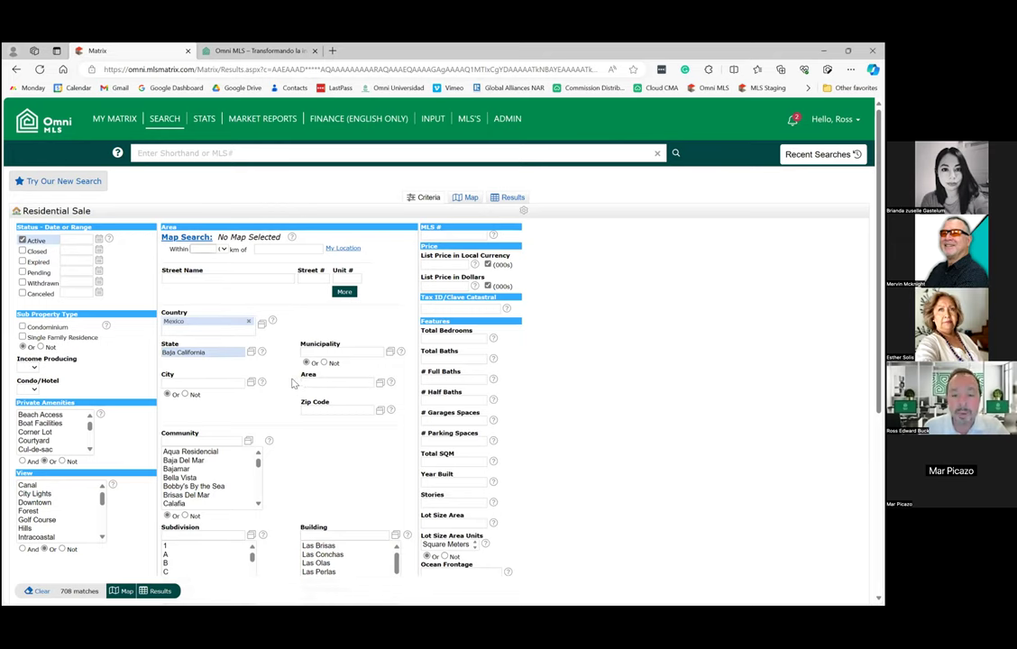
left_click(523, 212)
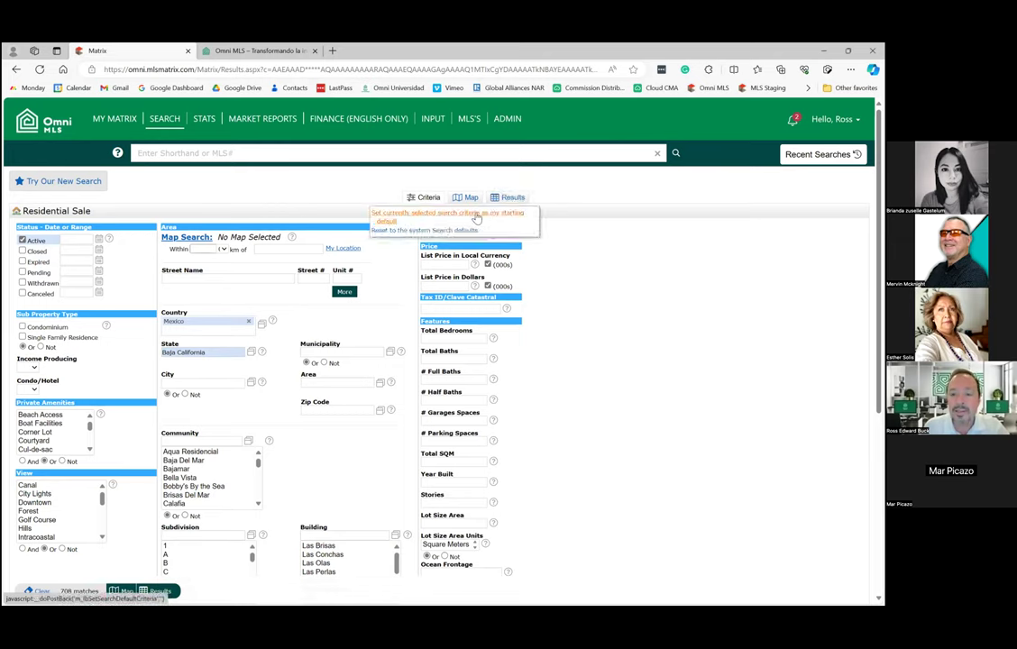
left_click(414, 217)
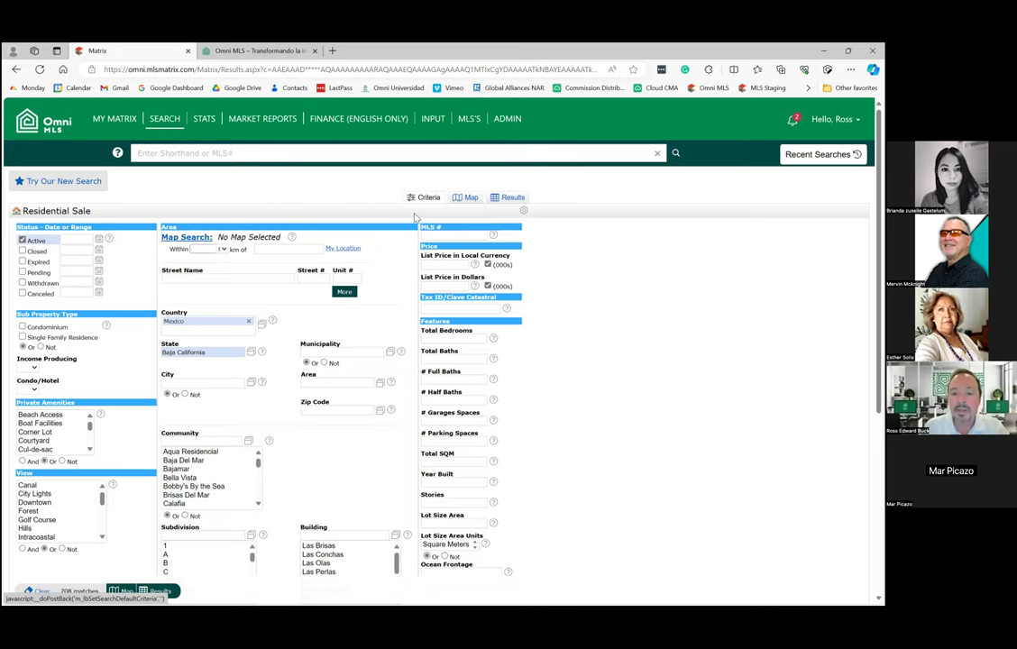
Start a new Residential Sale search with Closed, Expired, Pending, Withdrawn and Canceled statuses also included.
left_click(59, 113)
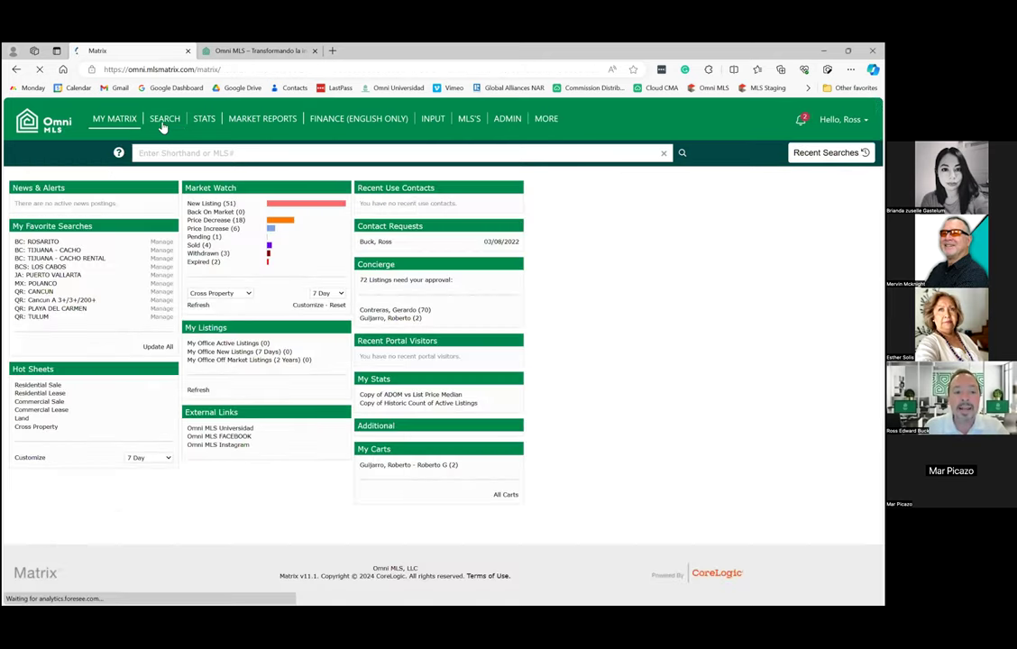
mouse_move(164, 121)
left_click(213, 153)
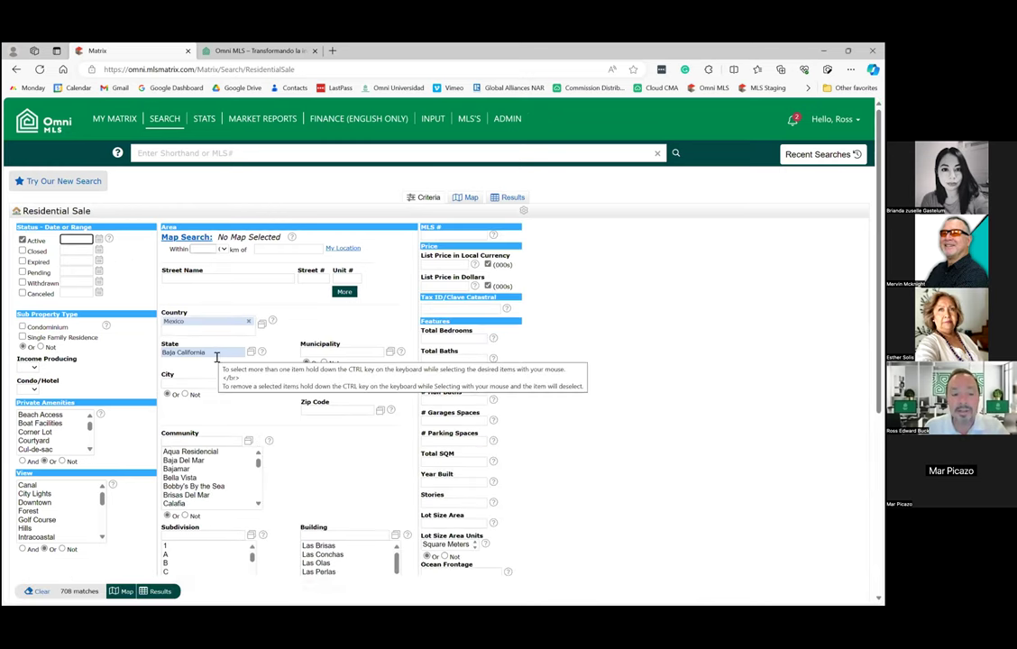
left_click(22, 251)
left_click(22, 261)
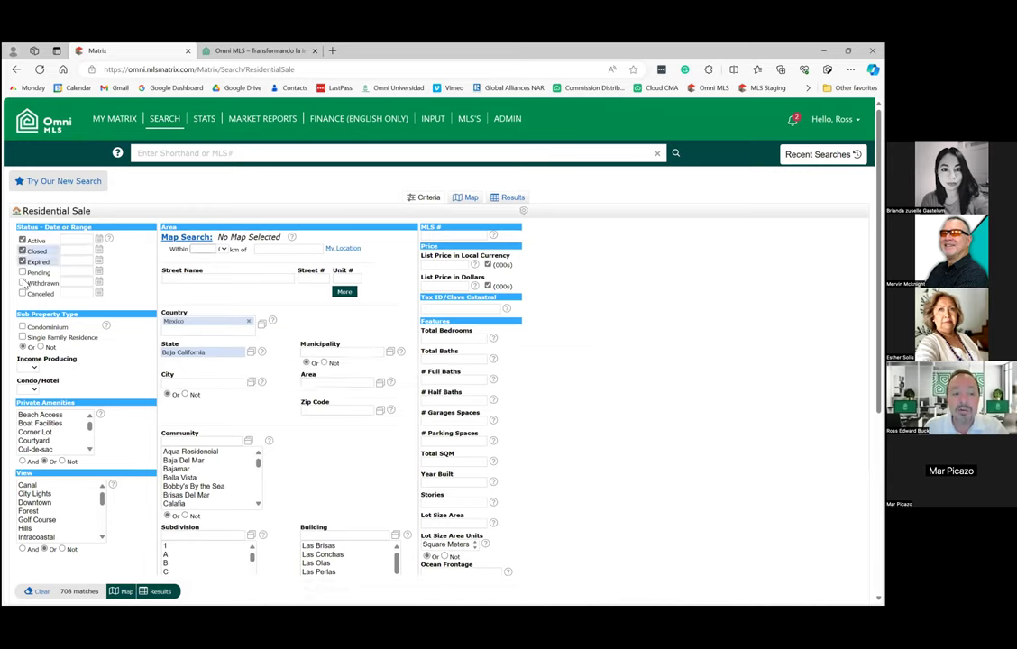
left_click(22, 271)
left_click(22, 282)
left_click(22, 293)
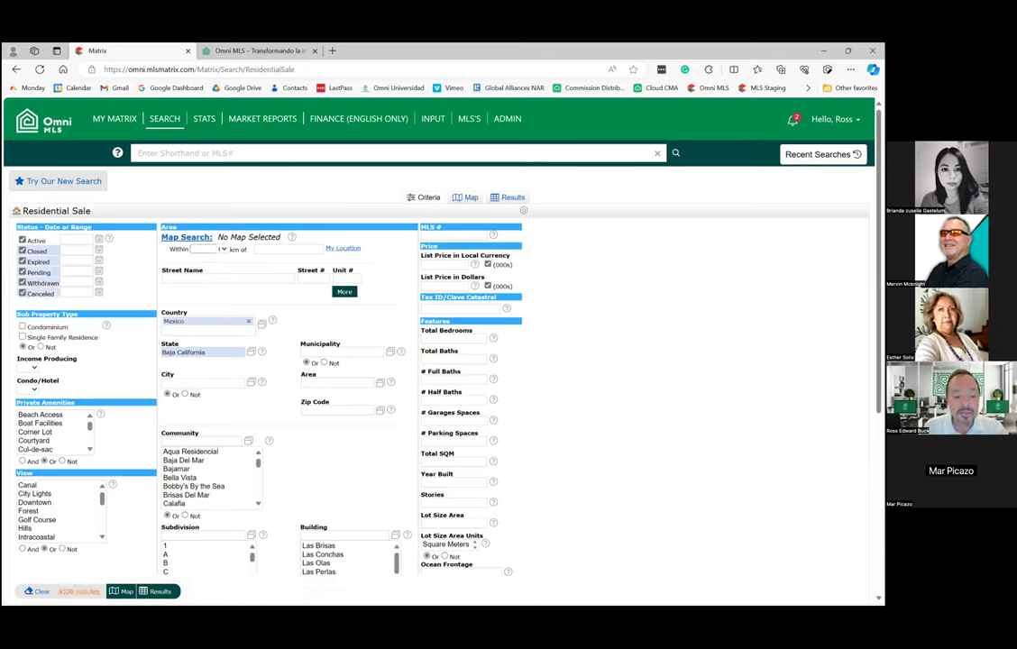
Set the municipality to Playas de Rosarito and show the 618 results.
left_click(325, 352)
type("t")
left_click(348, 364)
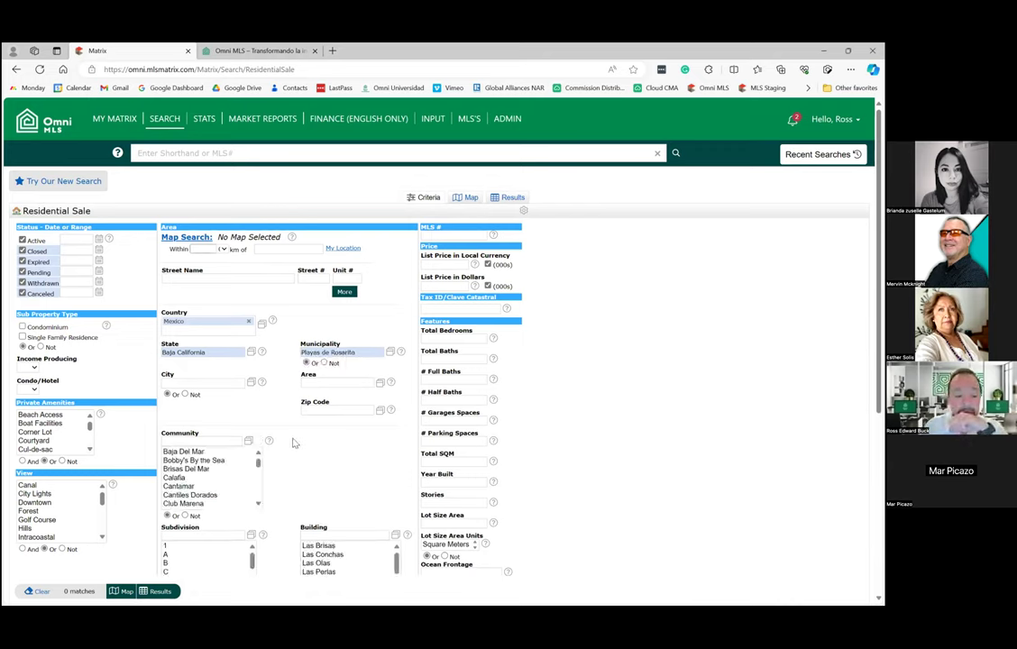
left_click(509, 203)
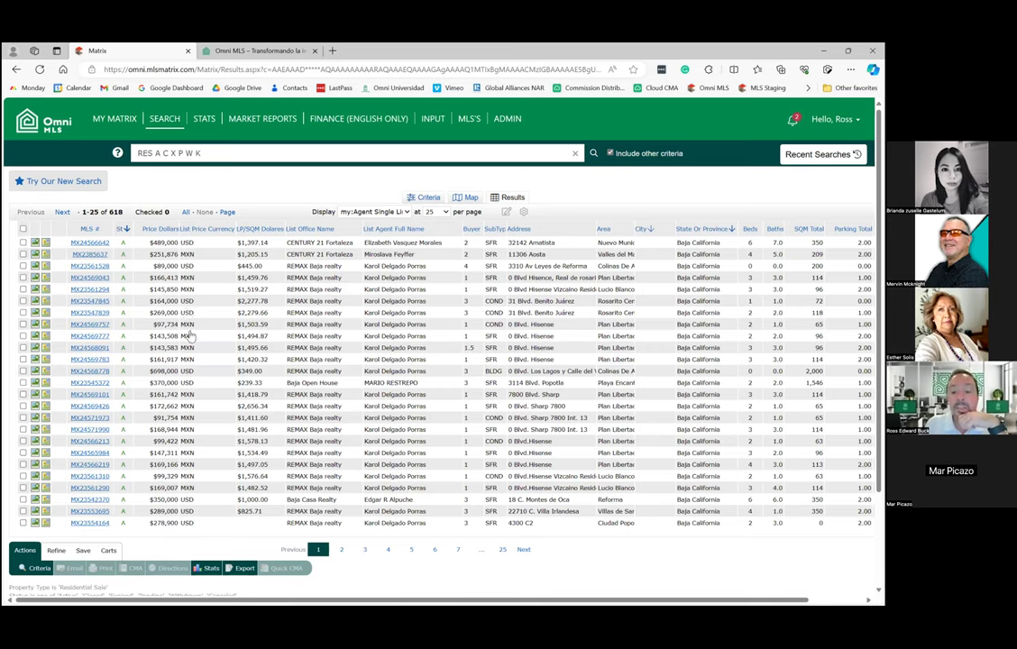
Back on the criteria form, set List Price in Dollars to 150-250.
left_click(429, 198)
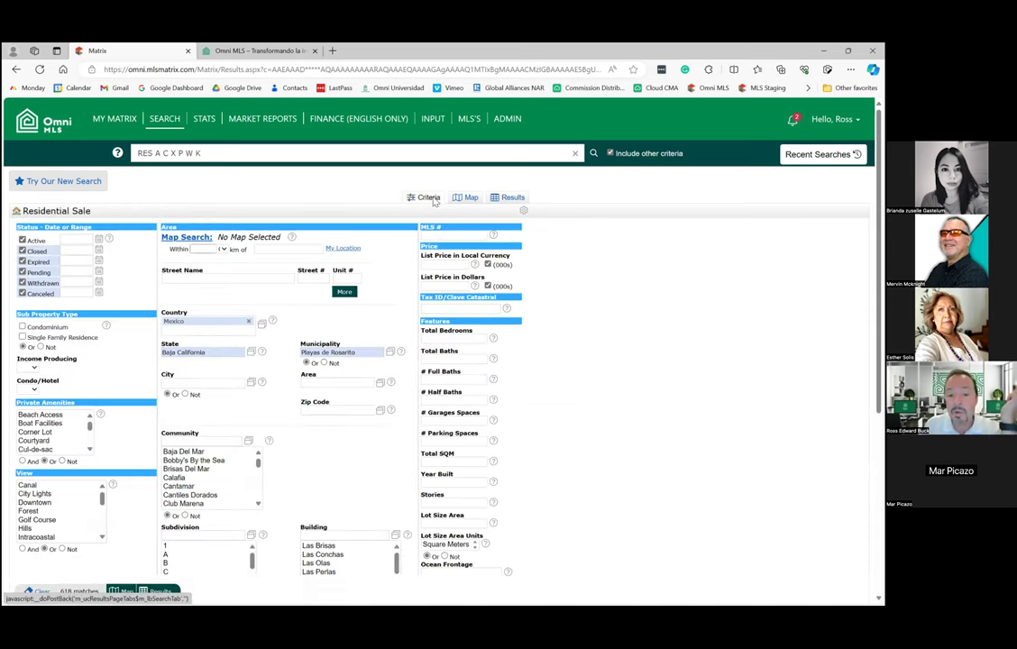
left_click(443, 285)
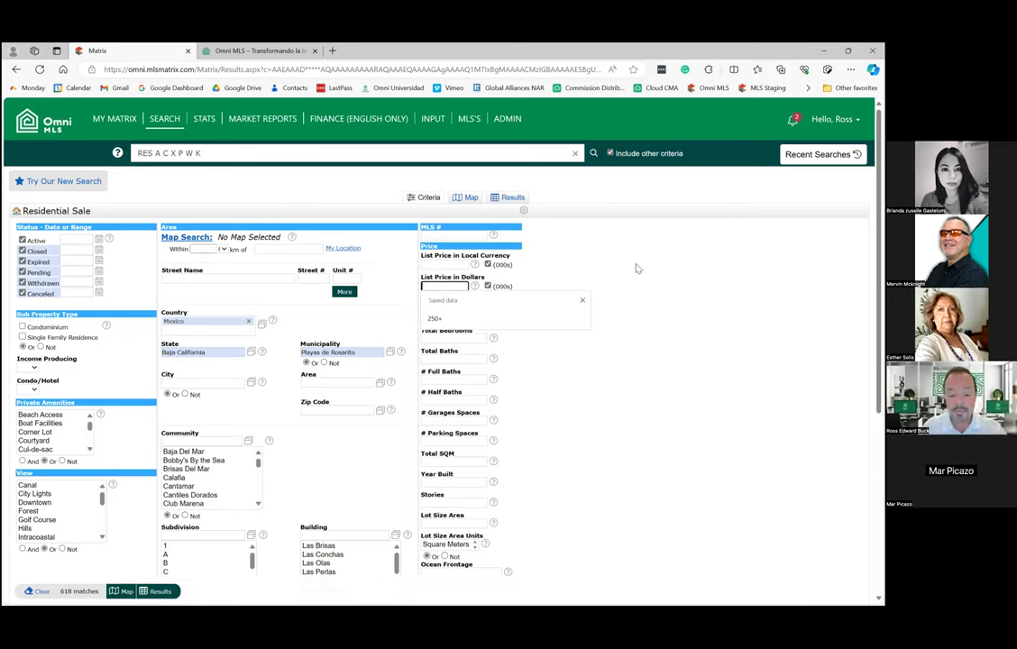
type("1")
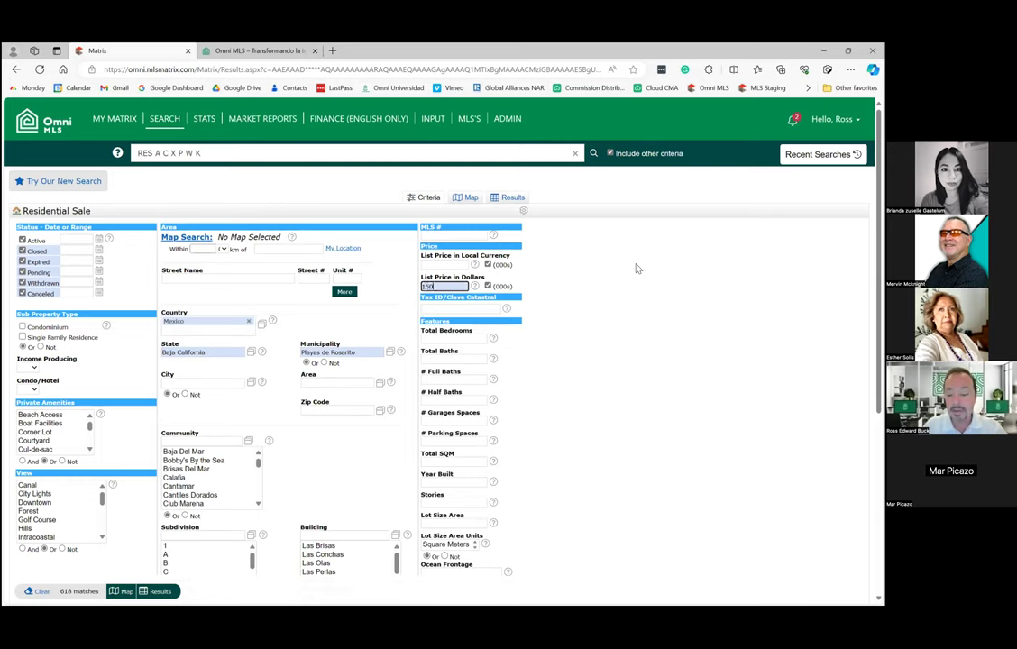
type("50-250")
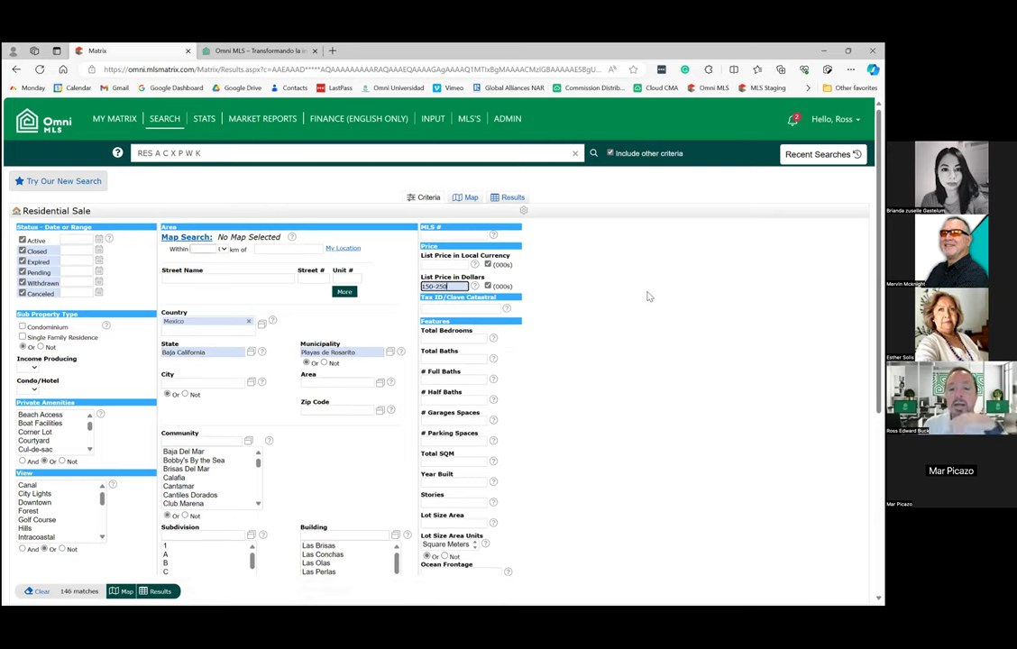
left_click(646, 296)
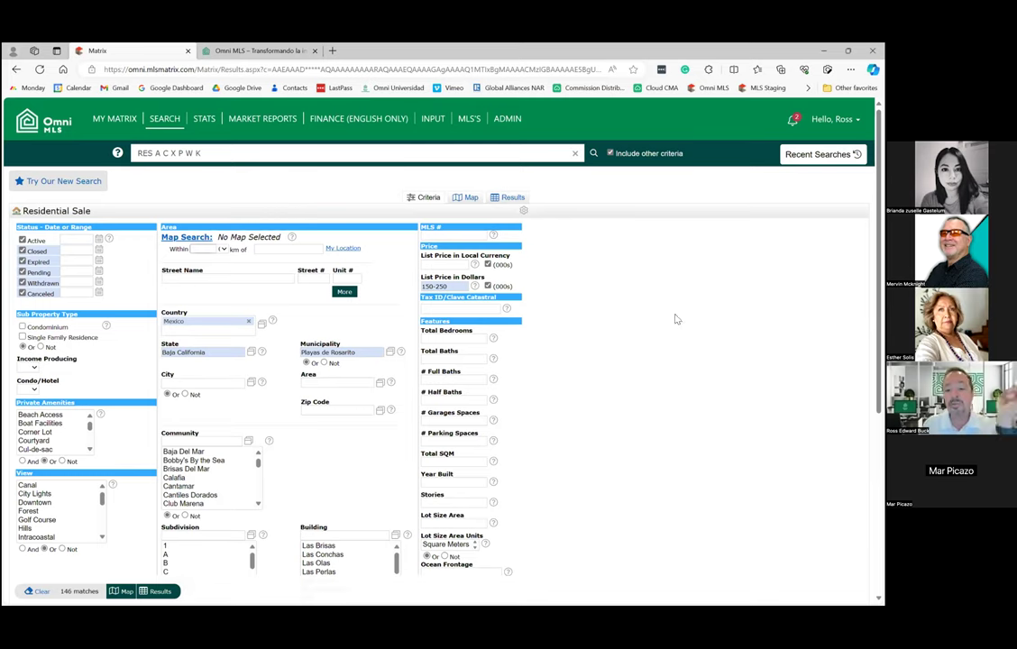
Require 3+ total bedrooms, leaving the bathroom count unset.
left_click(442, 337)
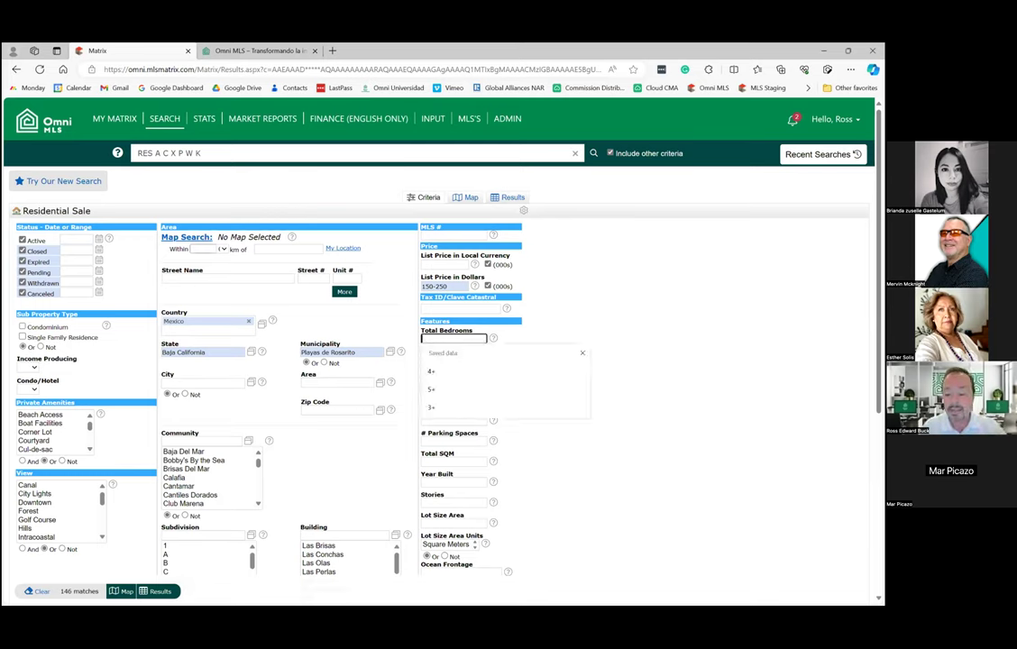
left_click(432, 408)
left_click(454, 359)
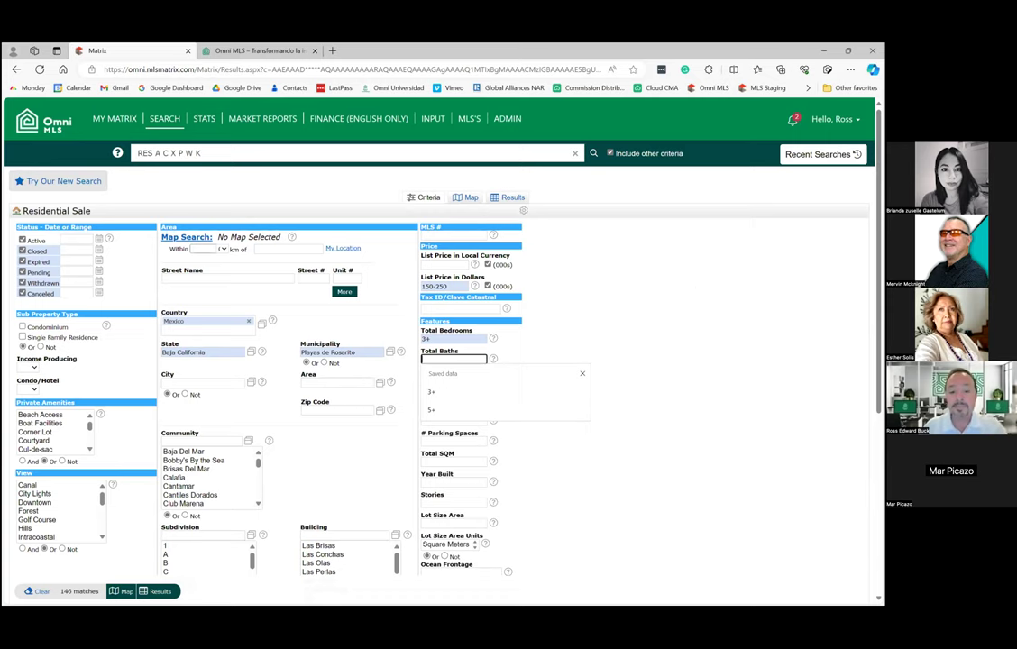
left_click(466, 334)
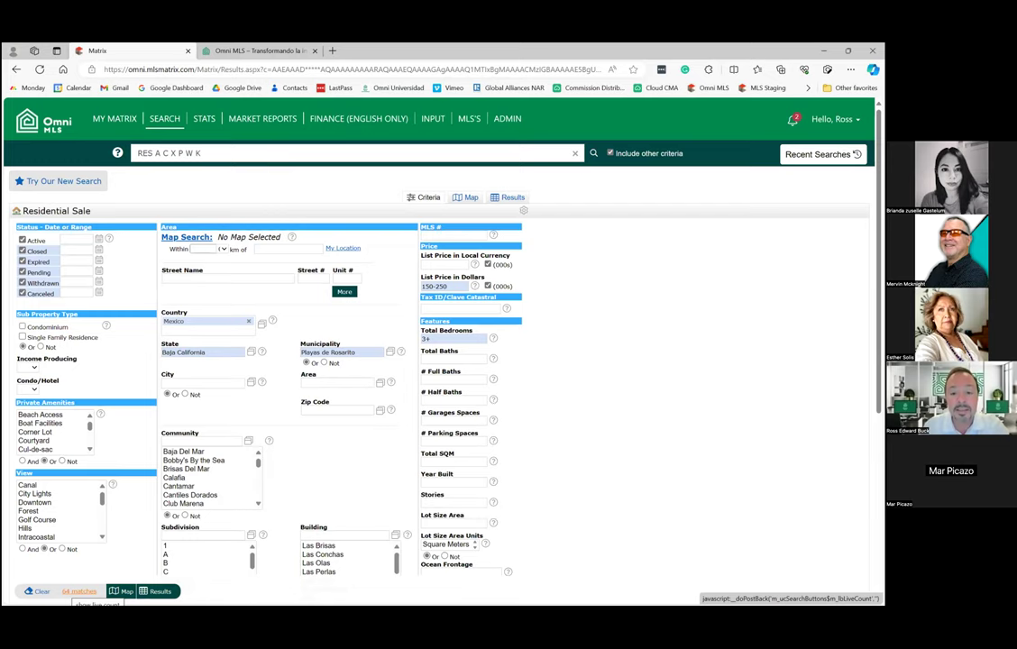
Display the 64 Rosarito matches as pins on the map.
left_click(471, 198)
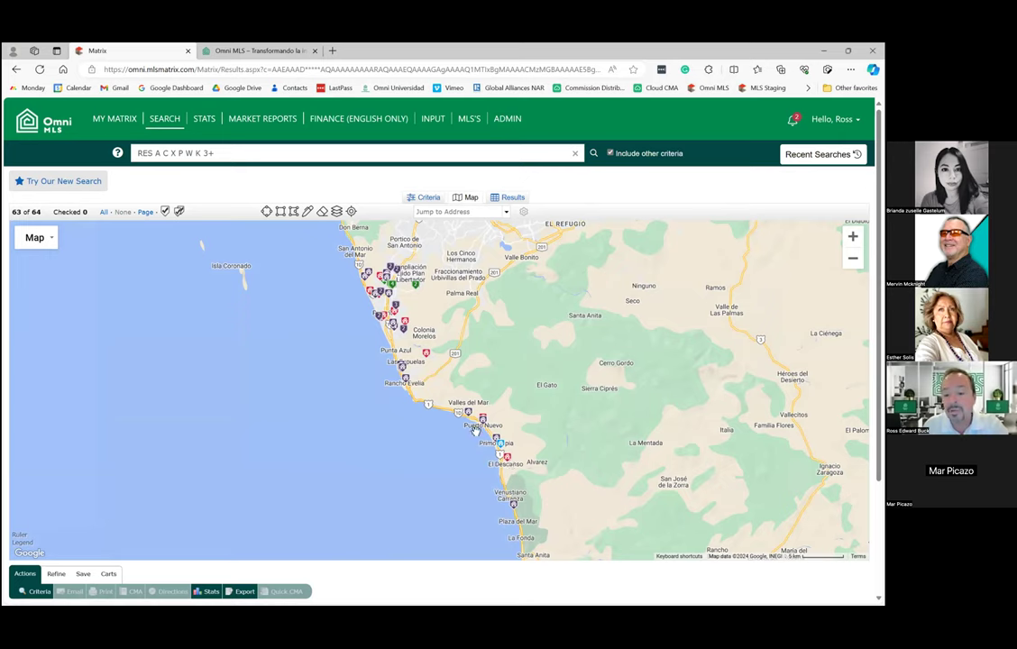
mouse_move(505, 469)
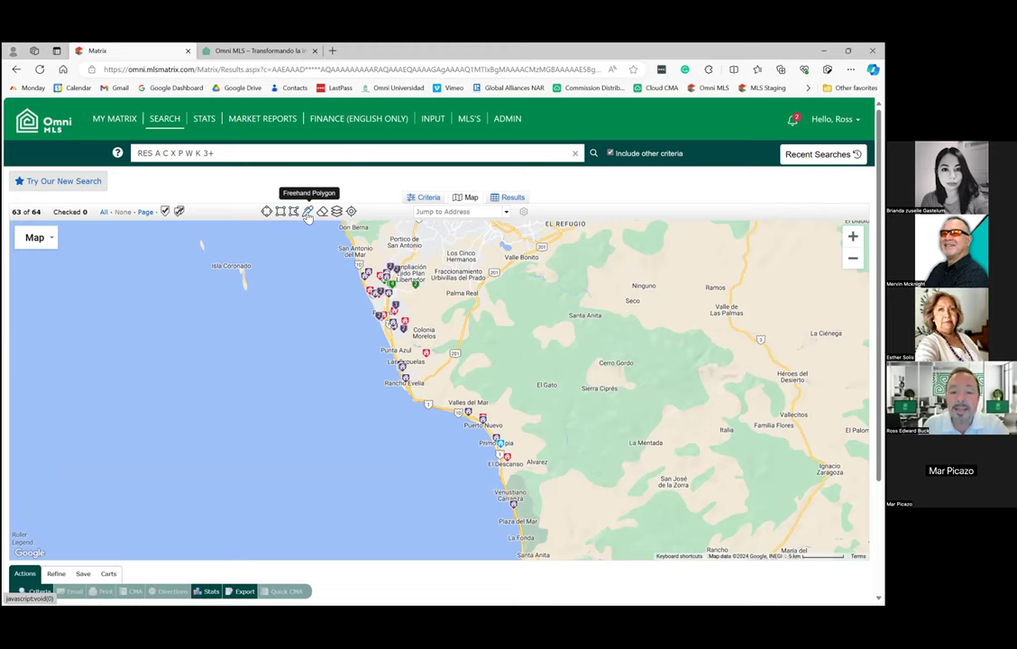
Zoom into Rosarito and draw a freehand polygon around Poligono Dos and Lucio Blanco.
left_click(308, 213)
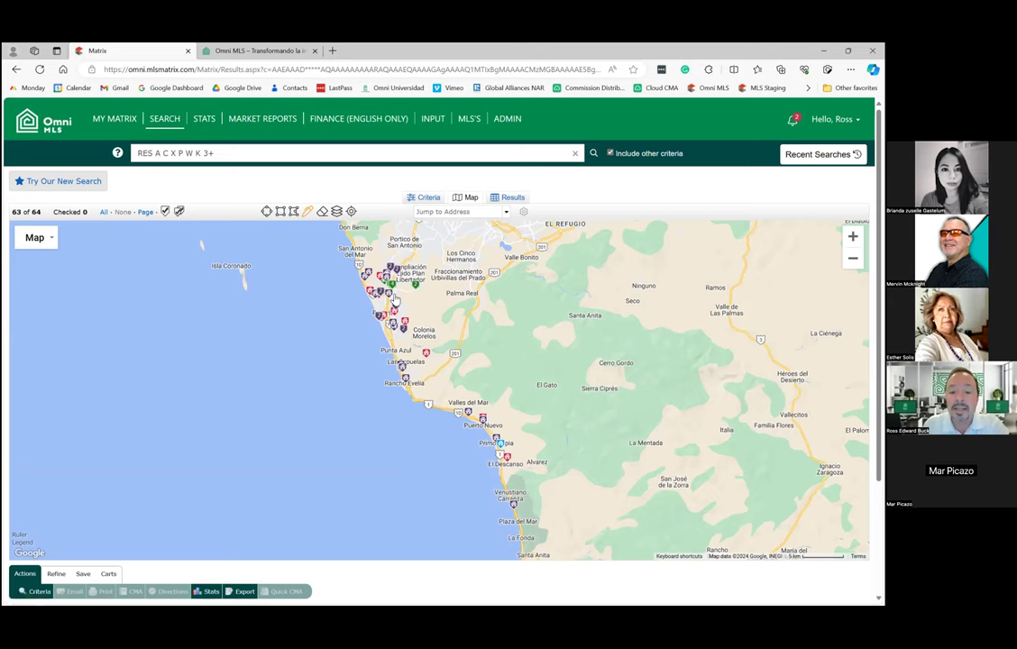
scroll(415, 270, "up", 2)
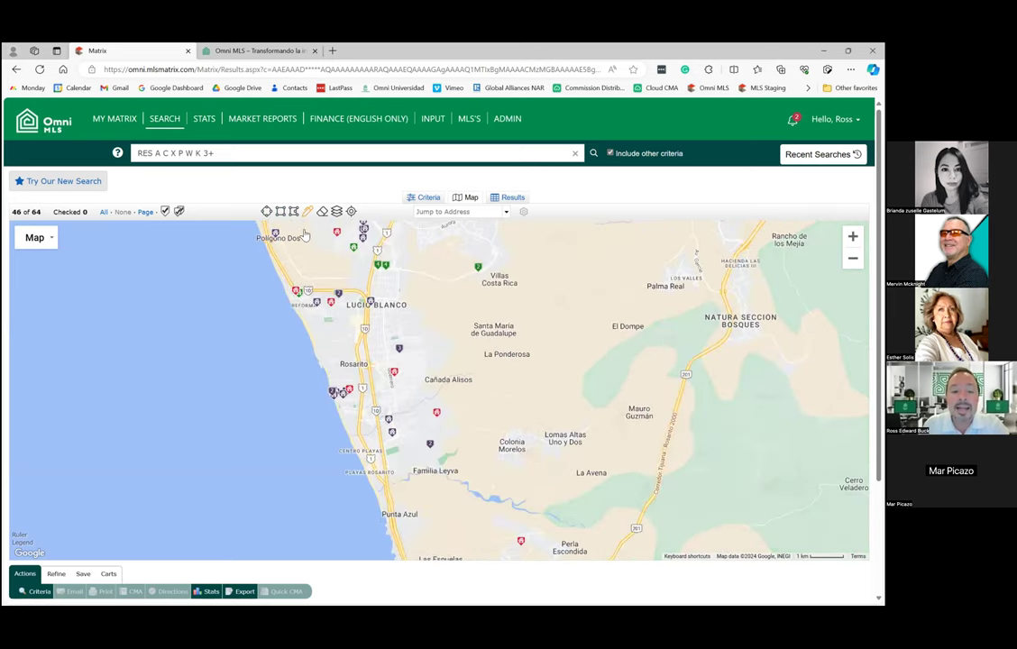
mouse_move(300, 236)
left_mouse_down()
mouse_move(261, 287)
mouse_move(291, 326)
mouse_move(389, 323)
mouse_move(376, 290)
mouse_move(390, 254)
mouse_move(330, 209)
mouse_move(278, 232)
mouse_move(300, 257)
left_mouse_up()
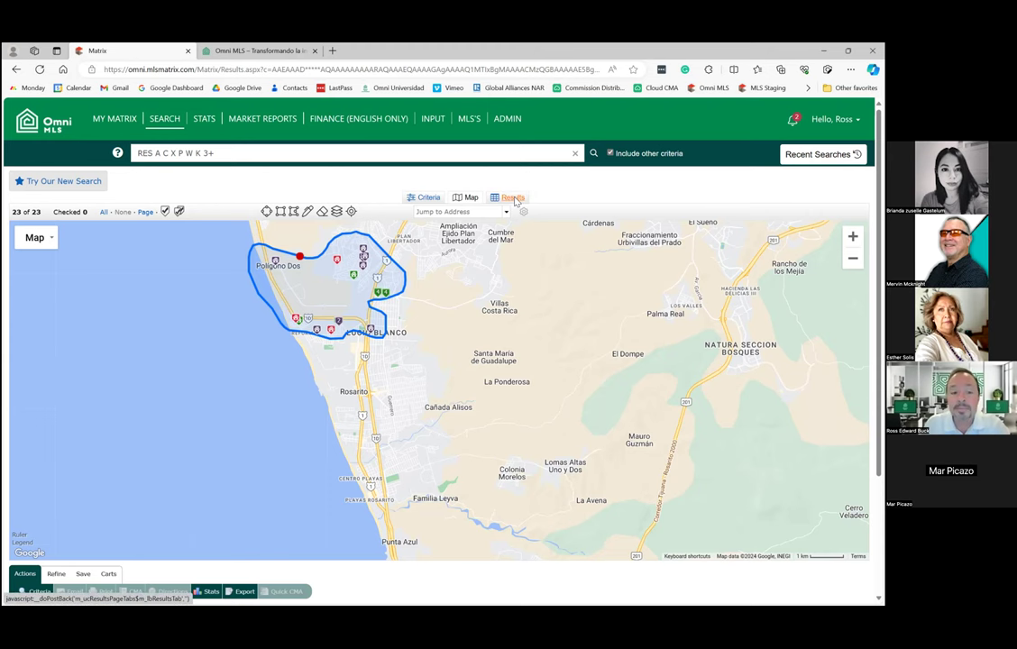
left_click(511, 197)
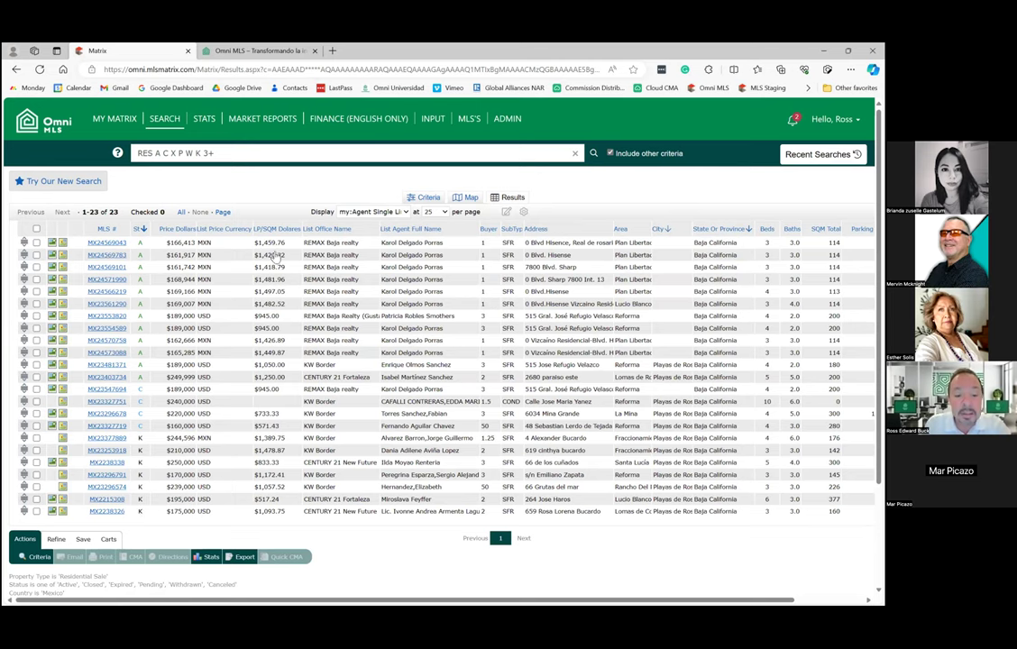
left_click(180, 230)
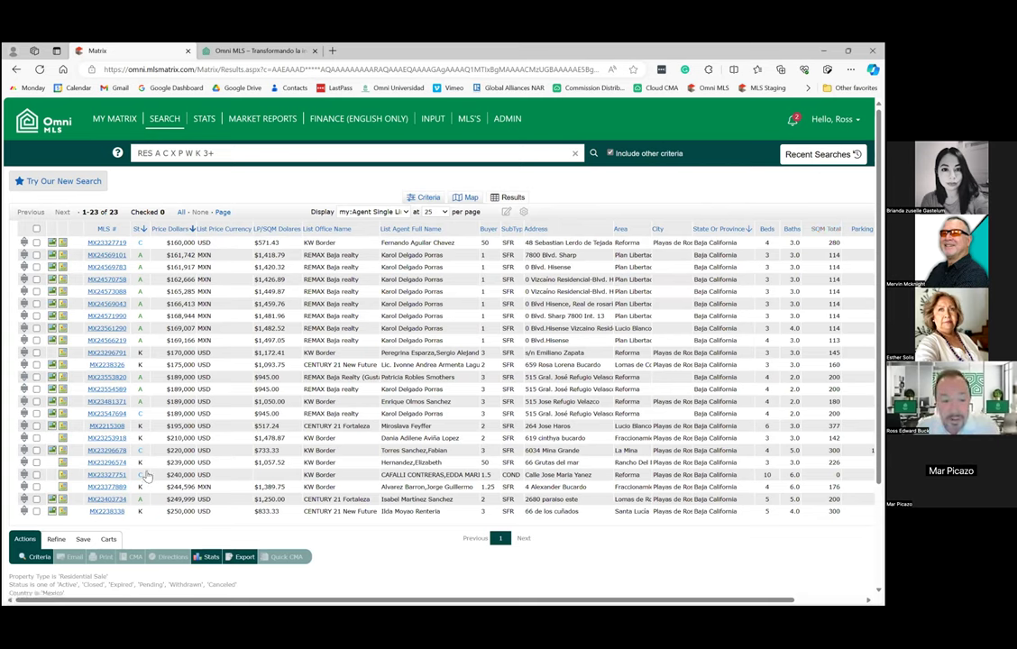
left_click(36, 449)
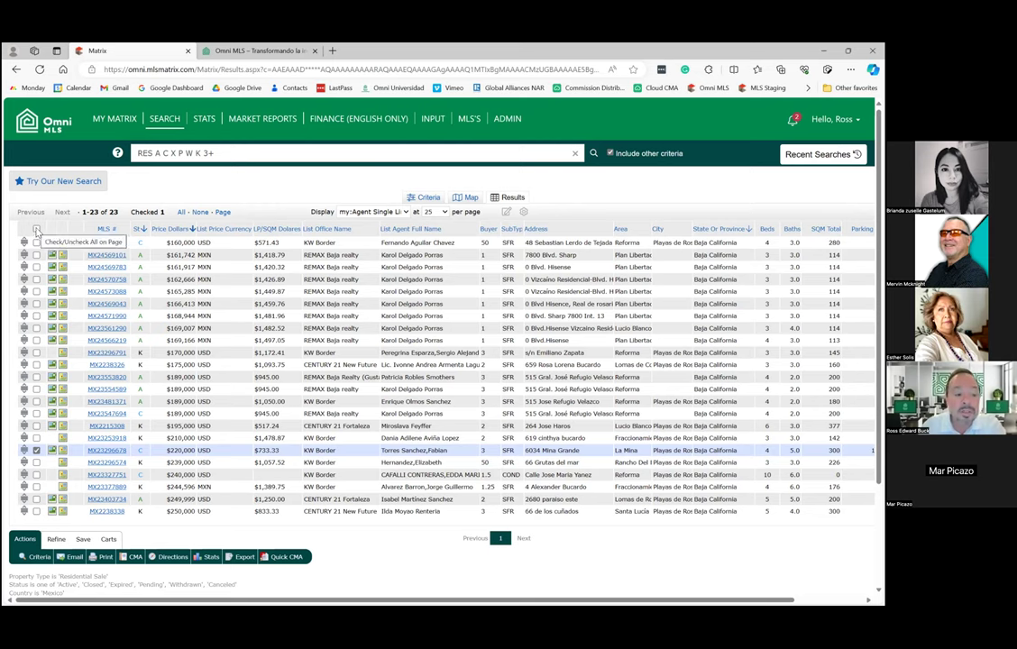
left_click(36, 229)
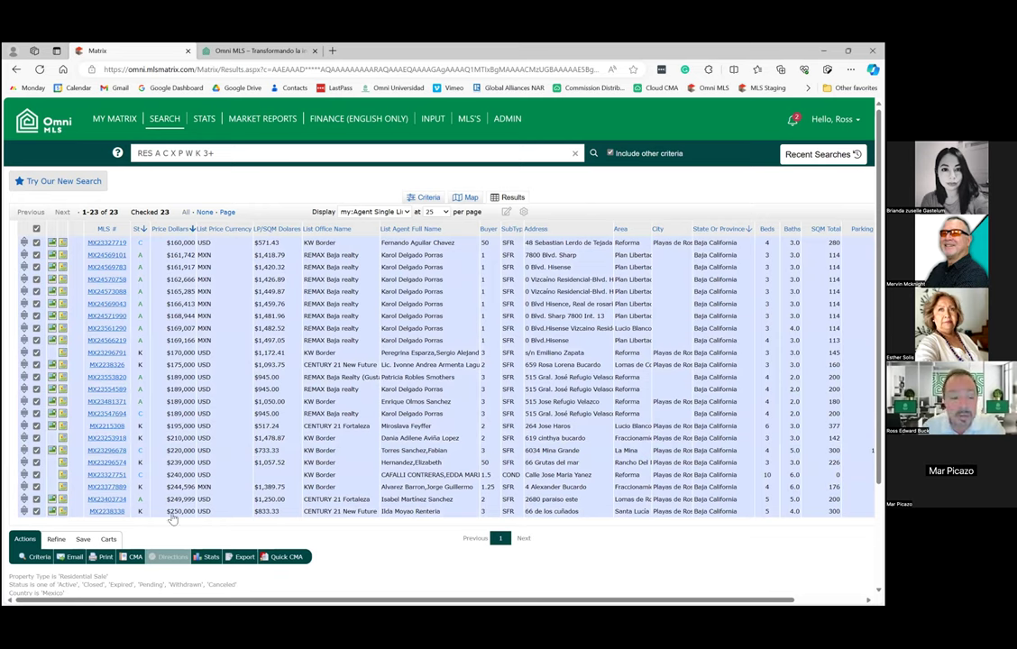
left_click(37, 511)
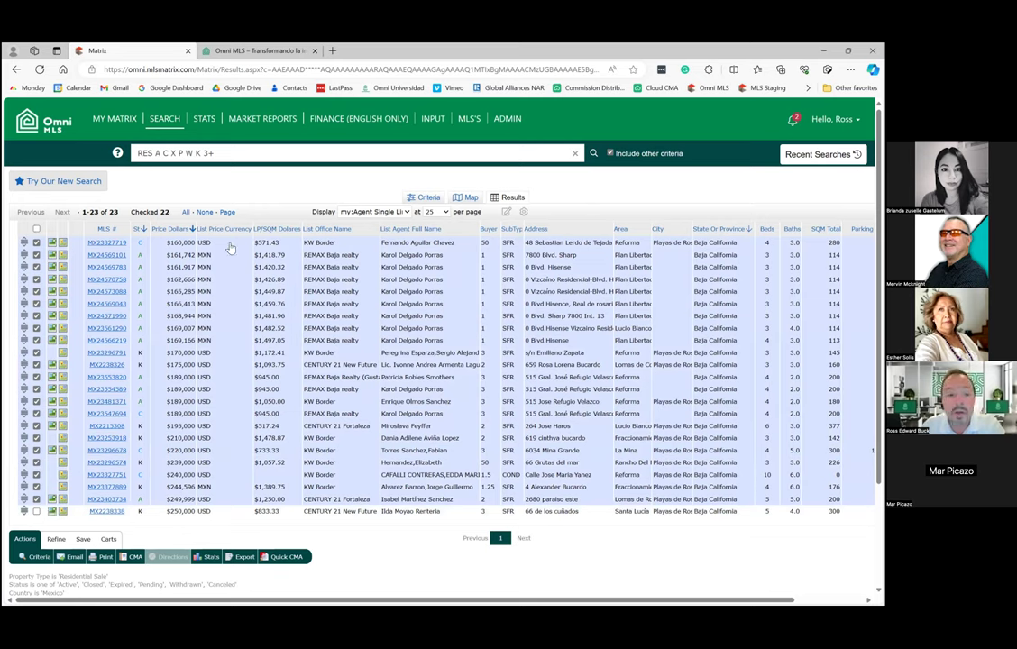
left_click(37, 243)
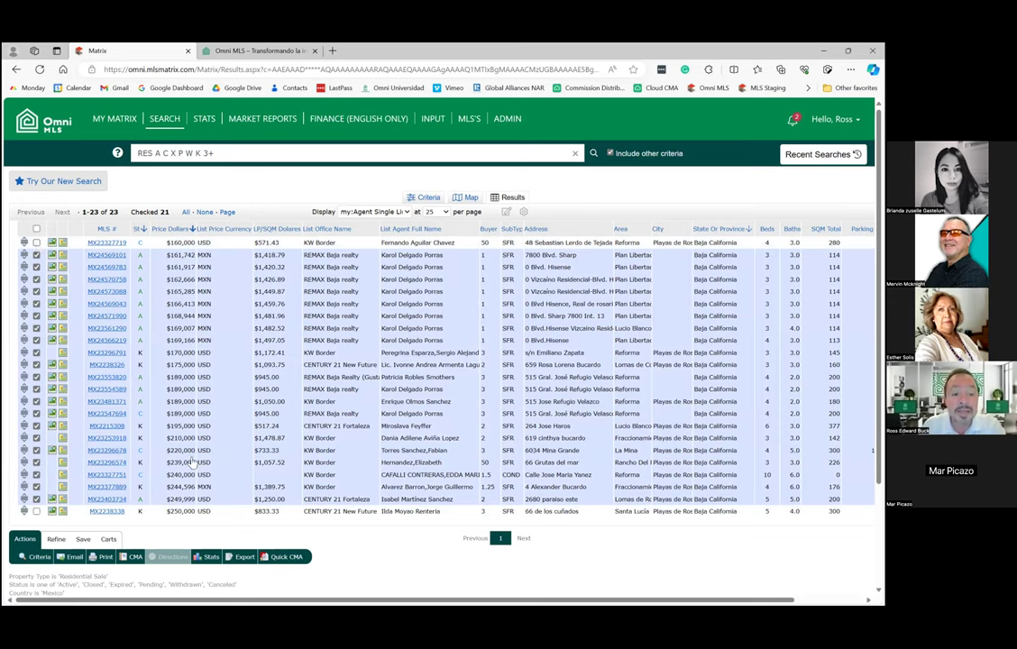
Start a CMA from the checked listings with the agent as contact, English, and a description naming the client.
left_click(135, 557)
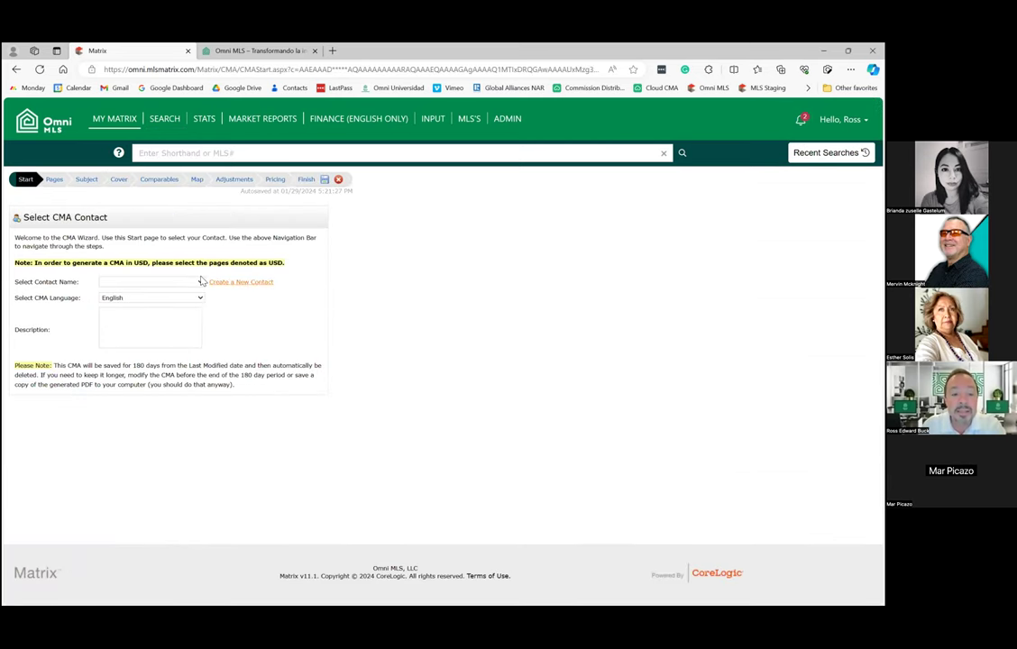
left_click(131, 281)
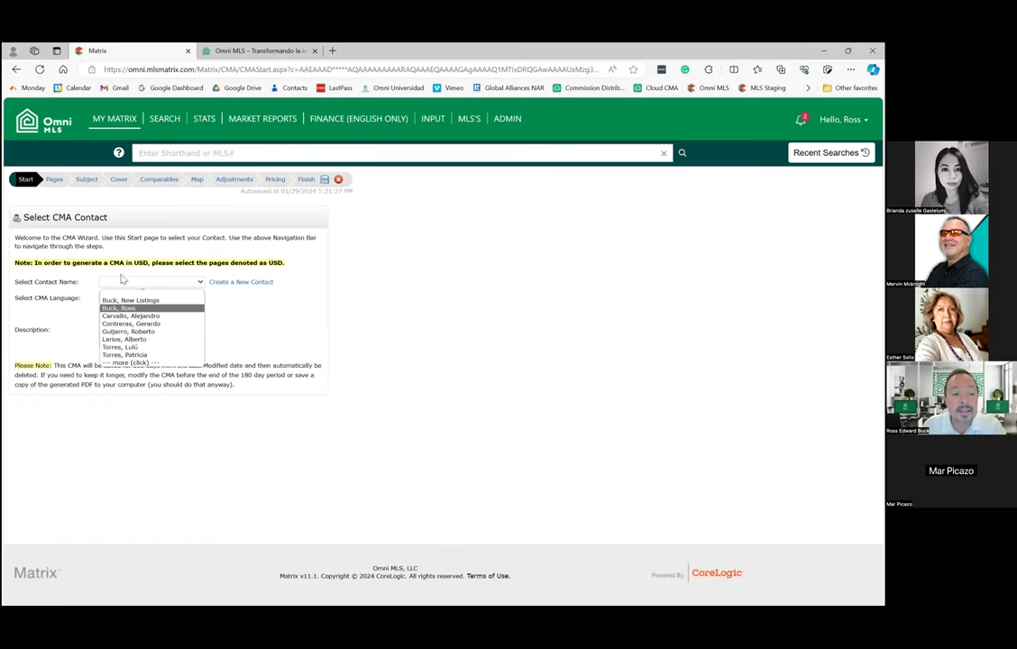
key("Return")
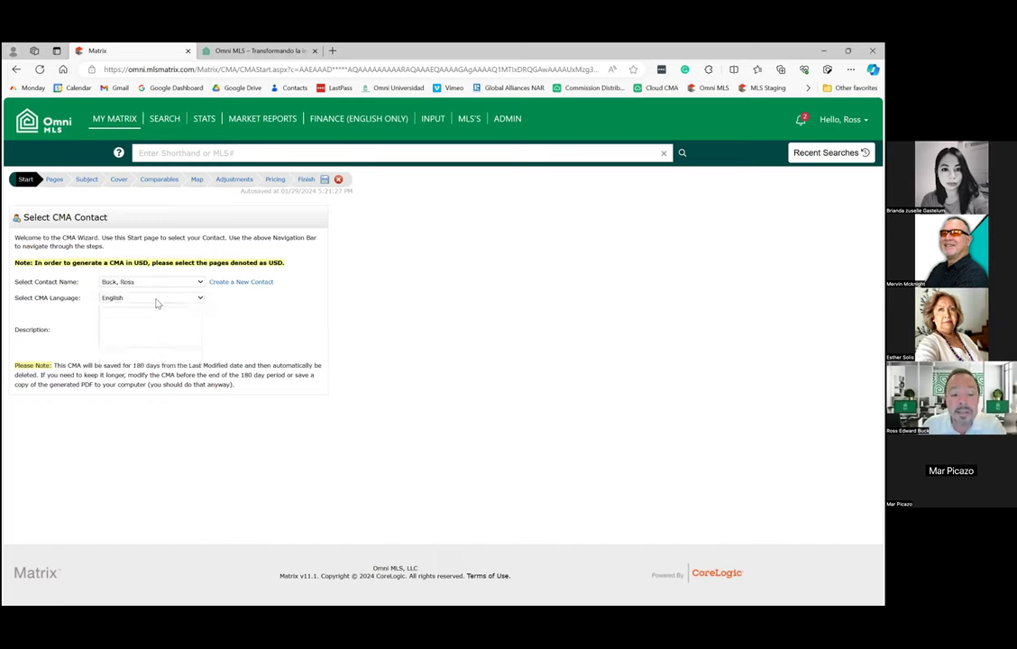
left_click(116, 322)
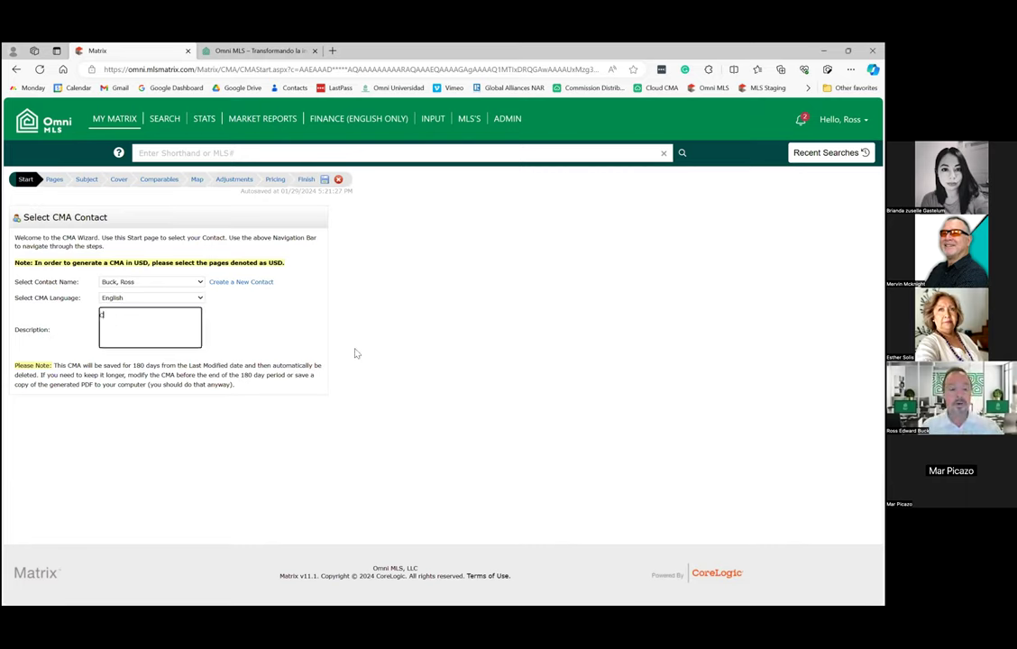
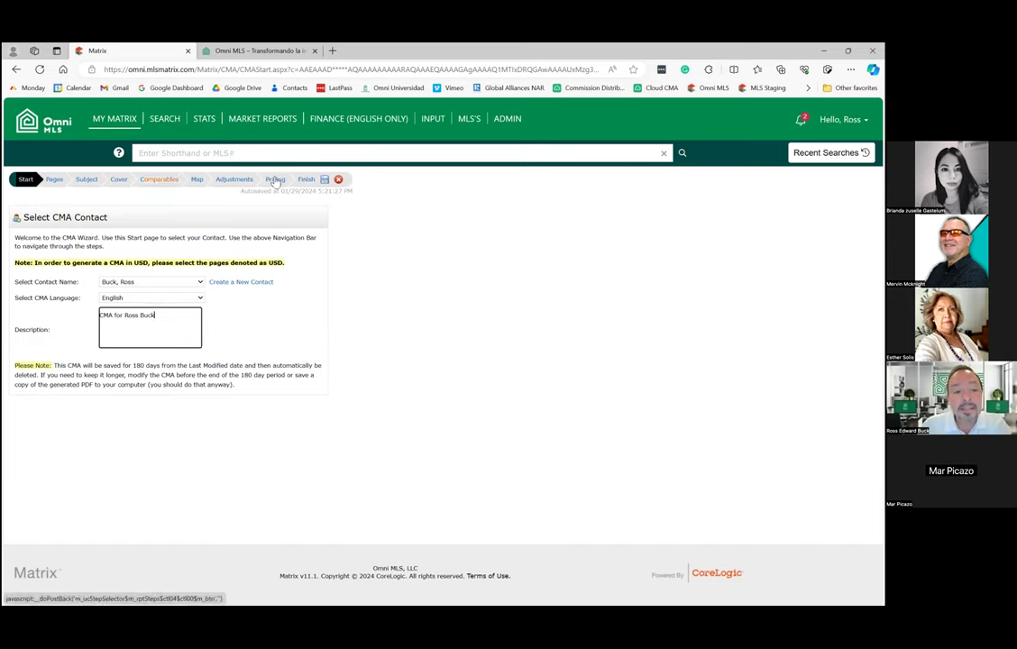
On the Pages step, clear the selected pages and add Cover Sheet from the Cover group.
left_click(275, 179)
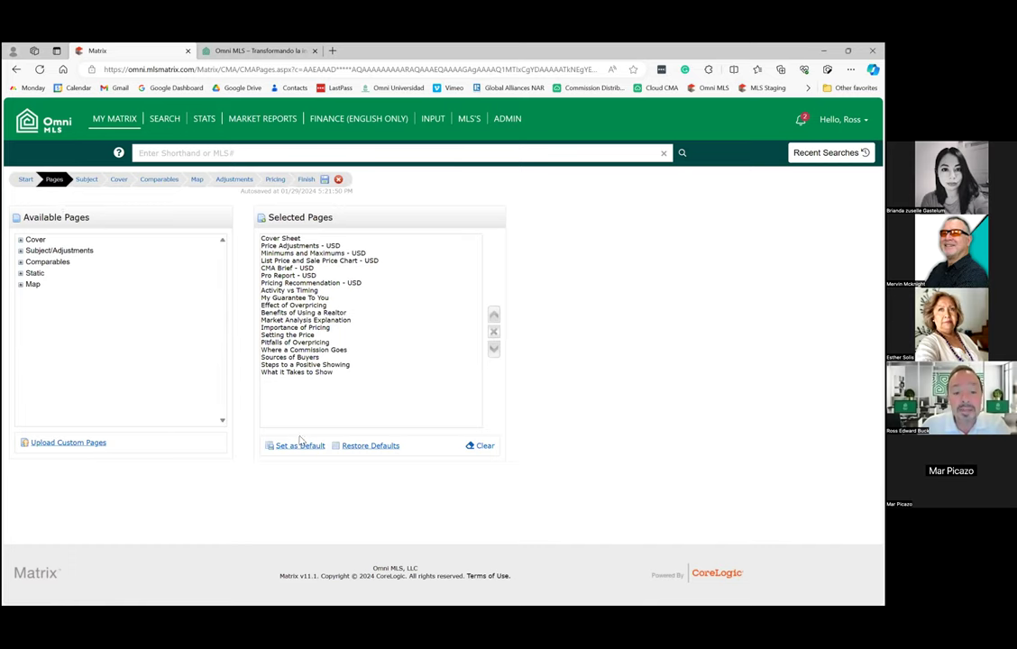
left_click(478, 446)
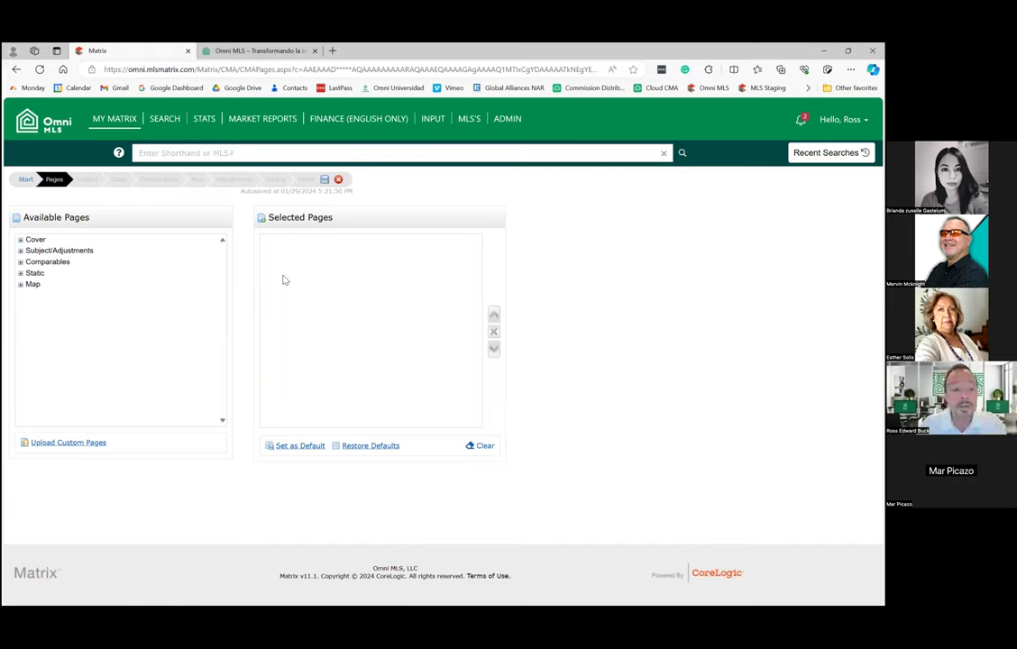
left_click(20, 241)
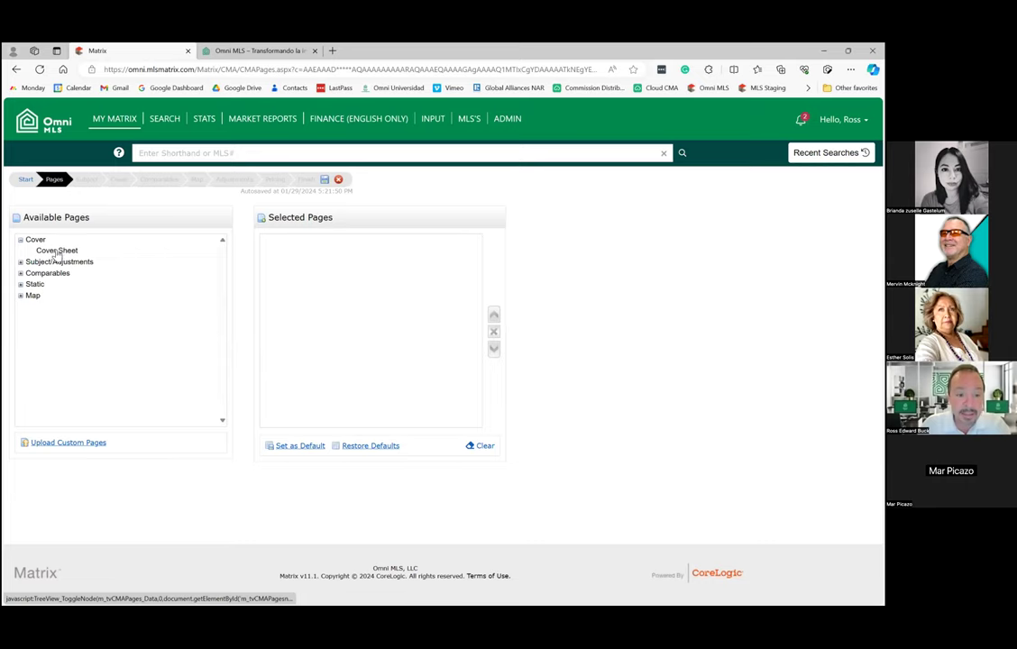
left_click(56, 251)
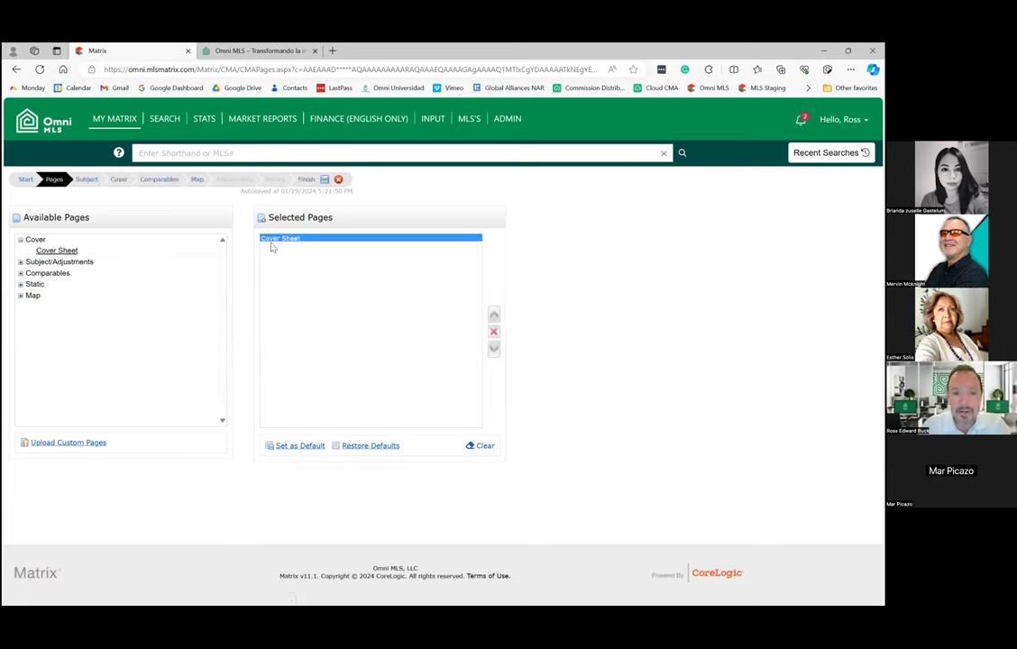
left_click(27, 262)
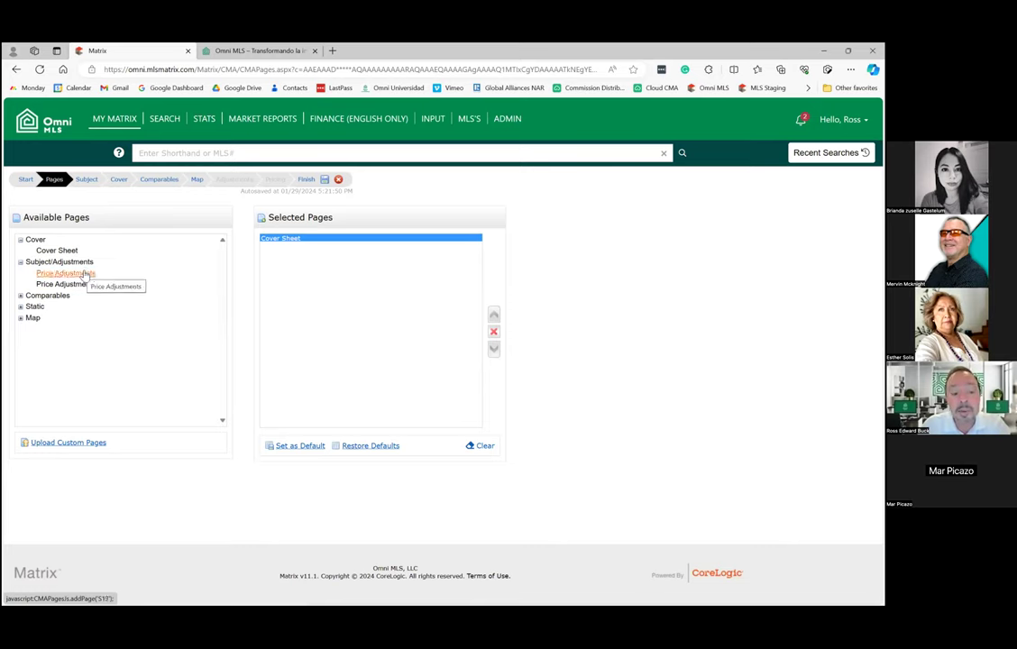
left_click(21, 296)
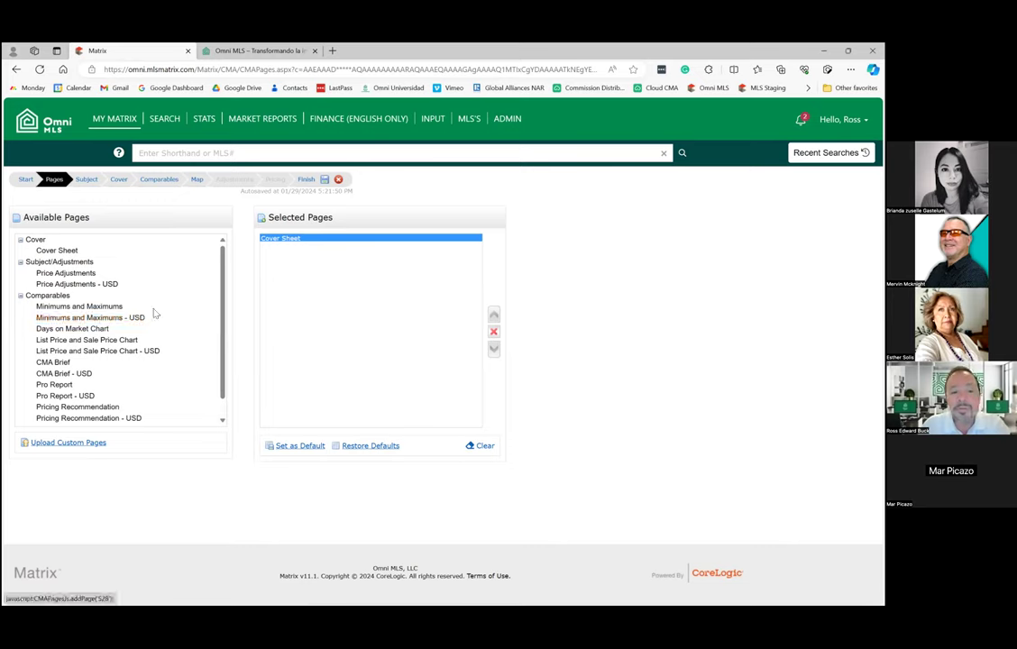
Add the USD pages: Price Adjustments, Minimums and Maximums, List/Sale Price Chart, CMA Brief, Pro Report, Pricing Recommendation.
left_click(109, 285)
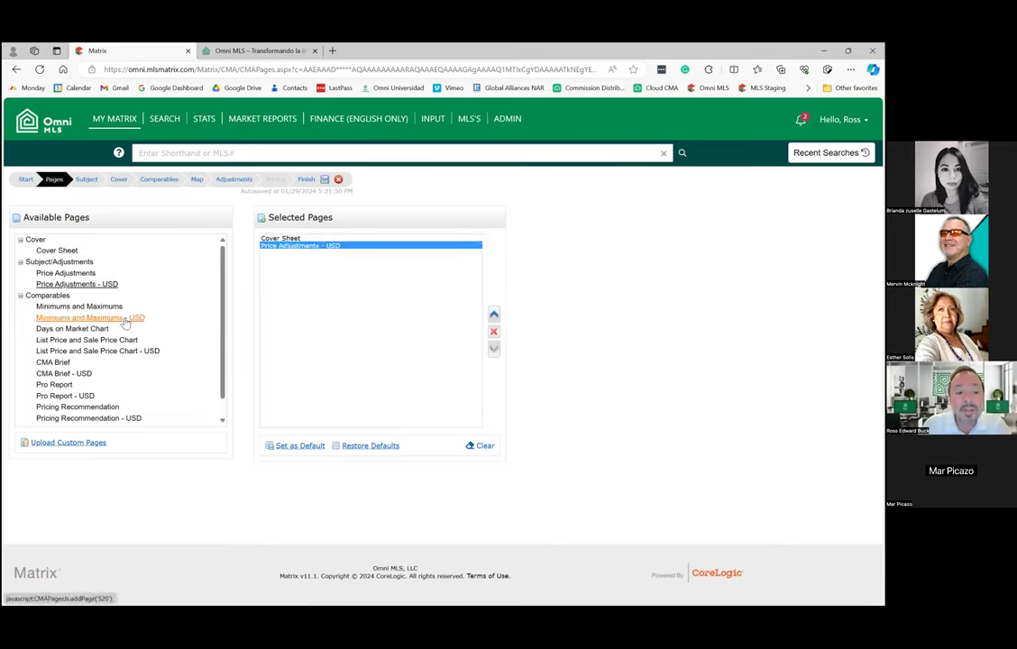
left_click(124, 319)
left_click(132, 354)
left_click(86, 374)
left_click(118, 393)
scroll(126, 388, "down", 1)
left_click(20, 409)
scroll(129, 369, "down", 3)
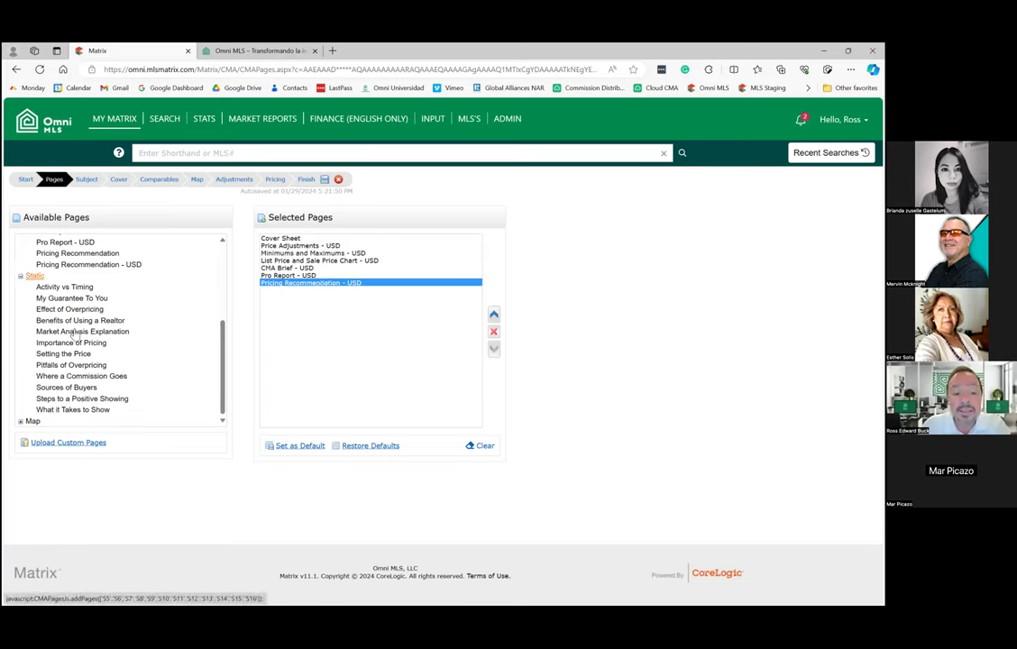
Add all Static pages and CMA Map, then save the page list as the default.
left_click(36, 277)
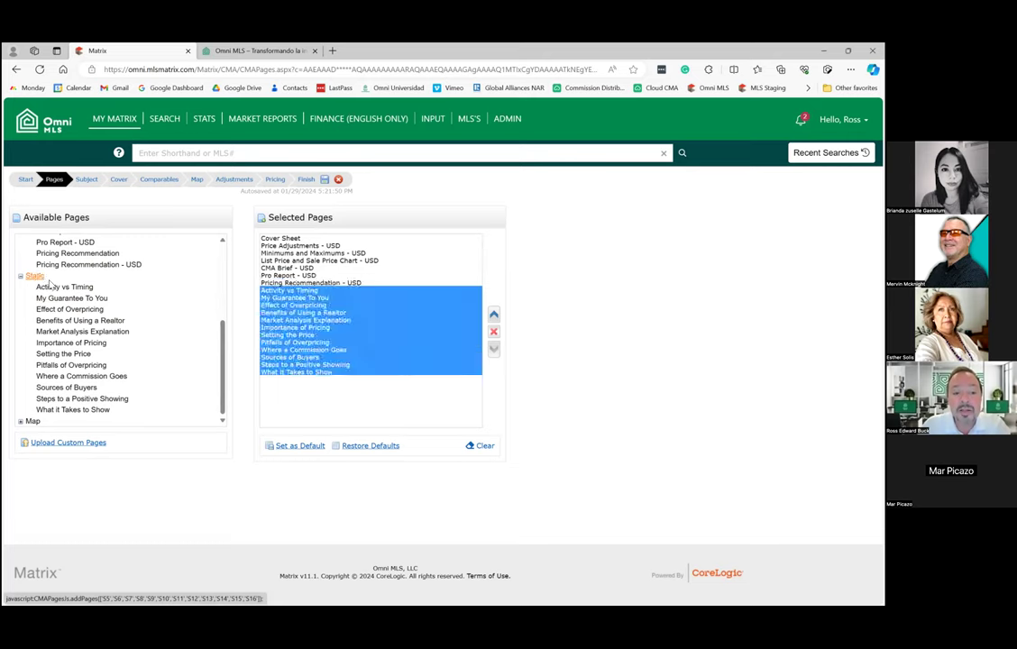
left_click(30, 421)
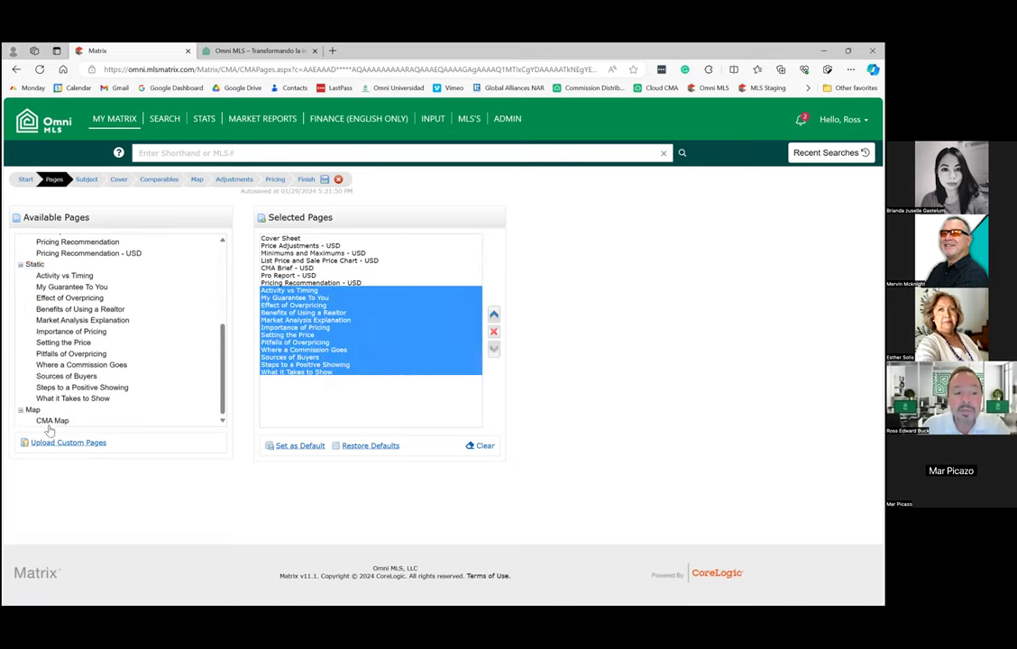
left_click(52, 421)
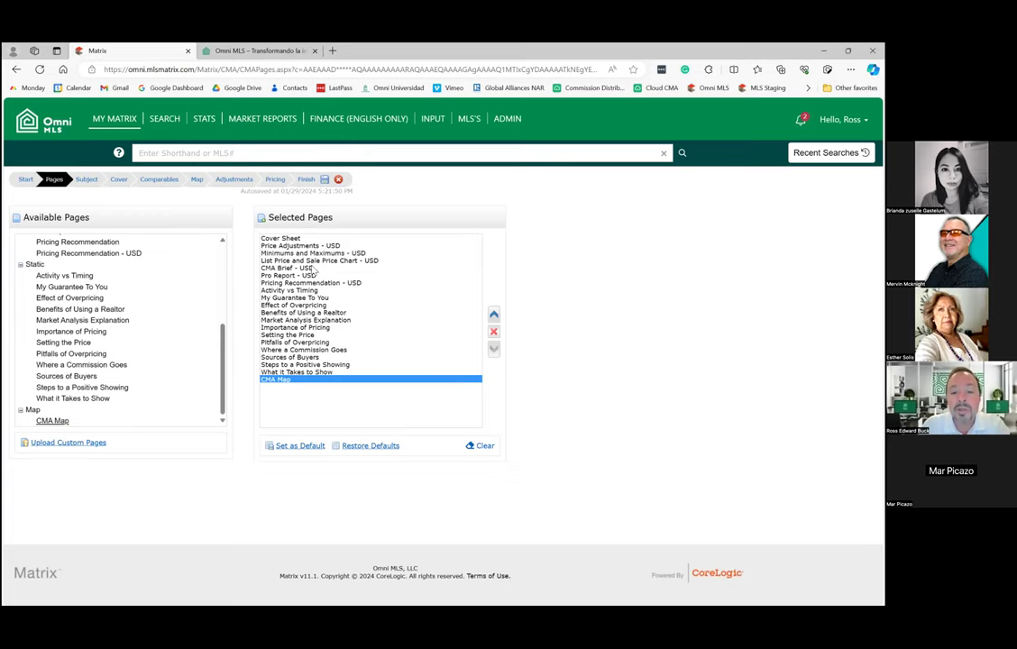
left_click(327, 350)
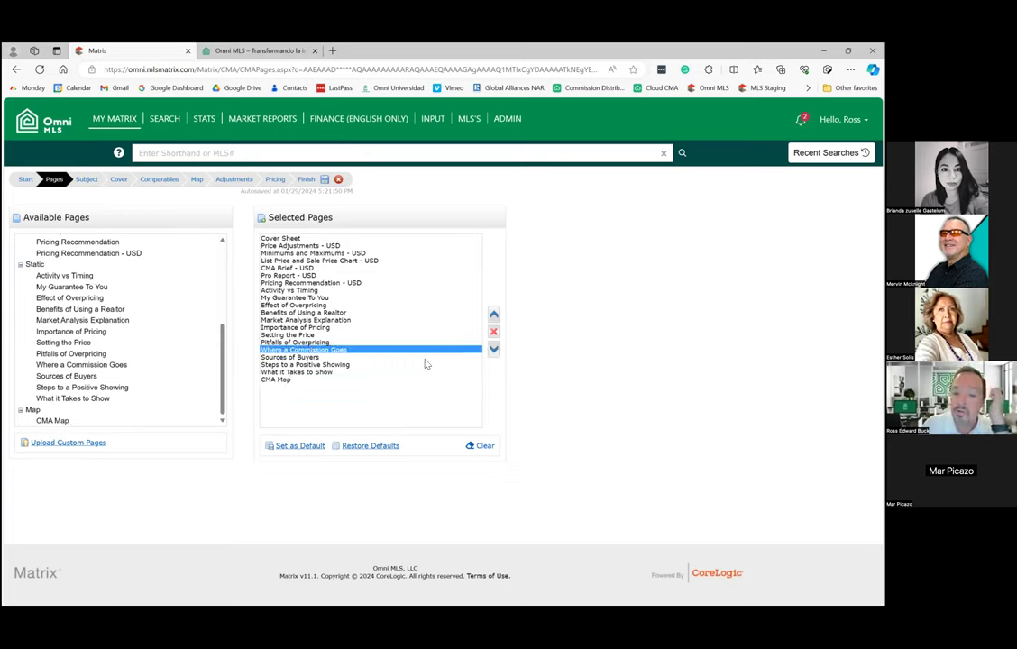
left_click(294, 448)
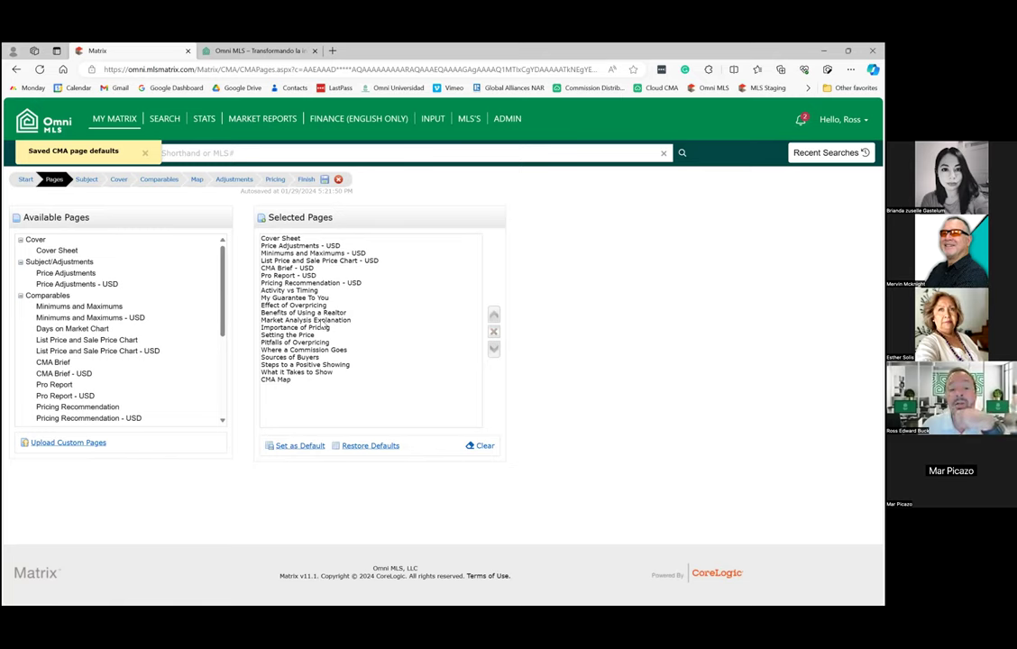
left_click(84, 179)
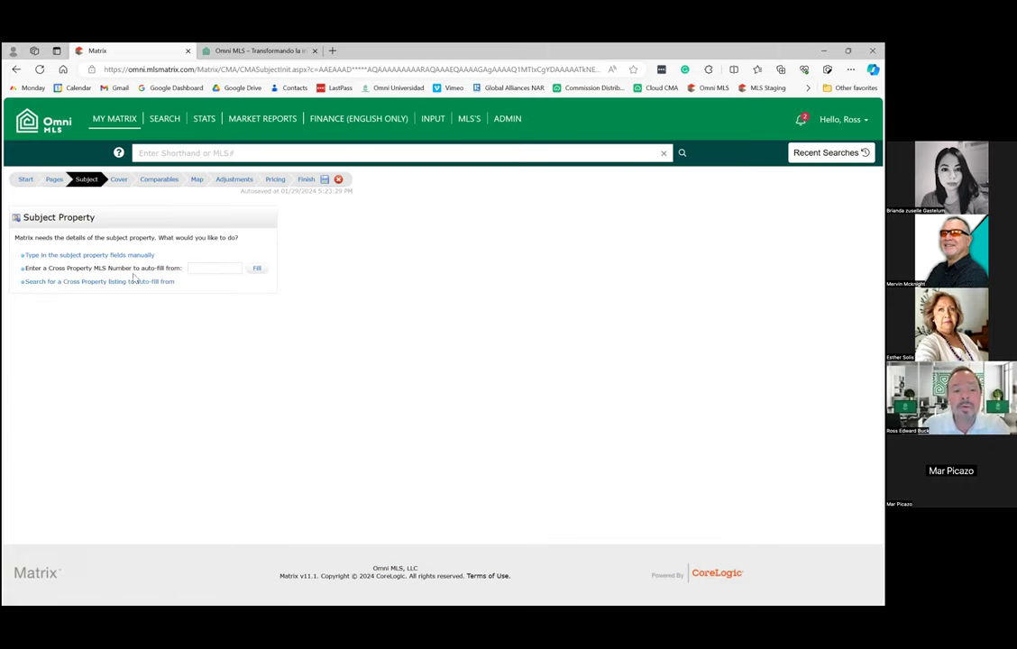
left_click(114, 285)
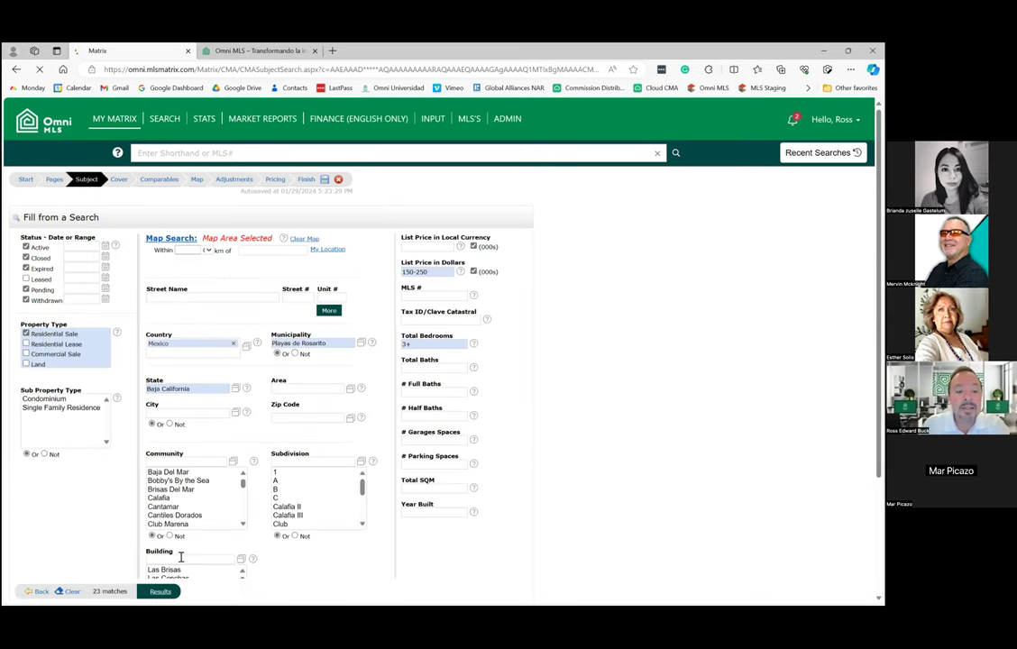
left_click(160, 591)
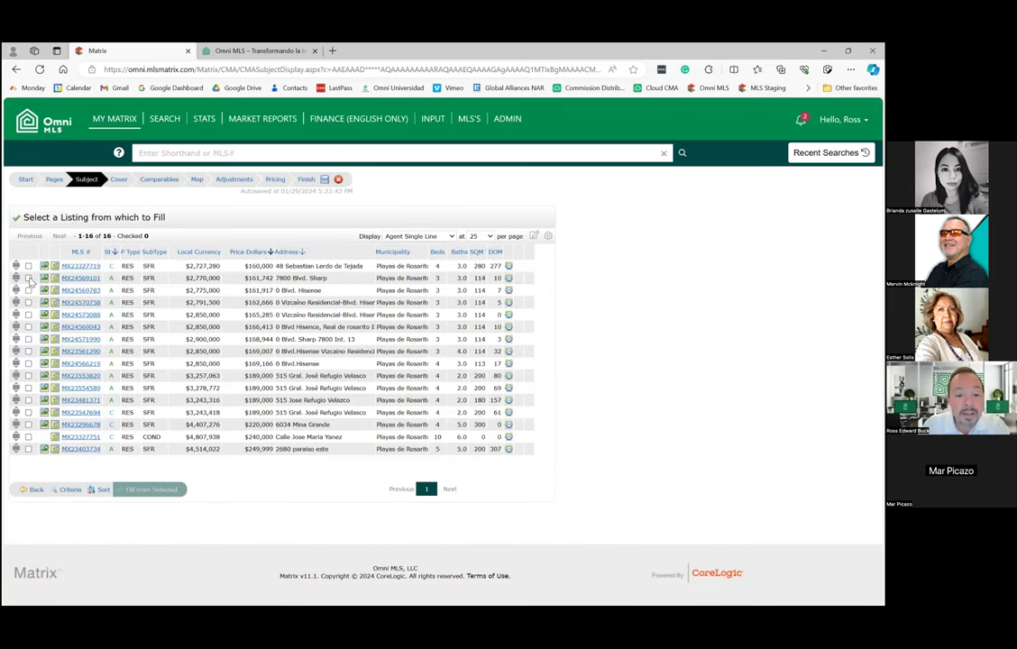
left_click(27, 278)
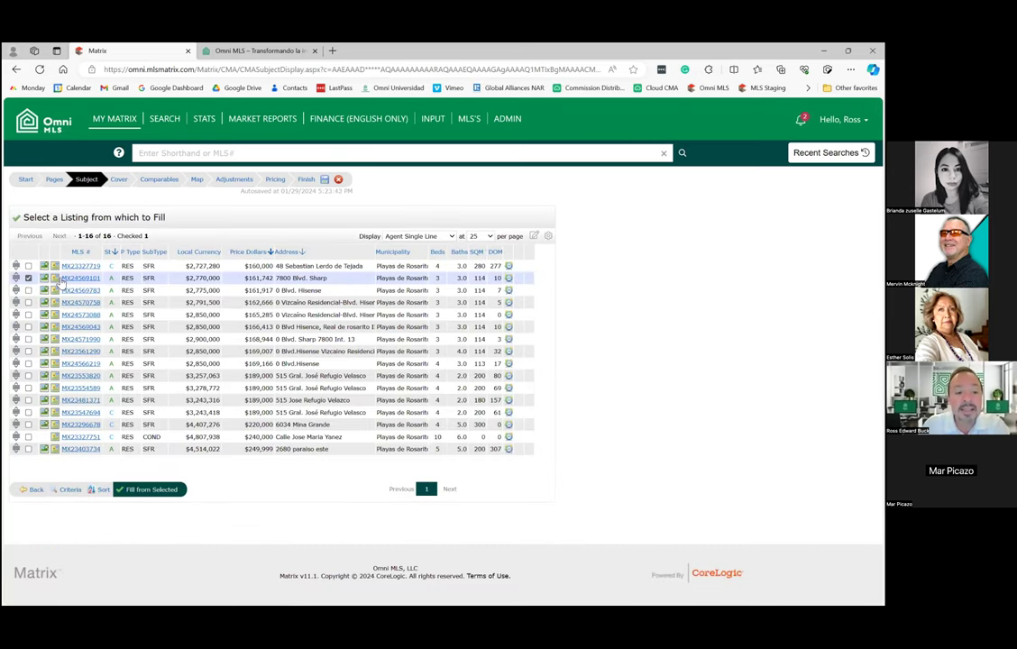
left_click(150, 491)
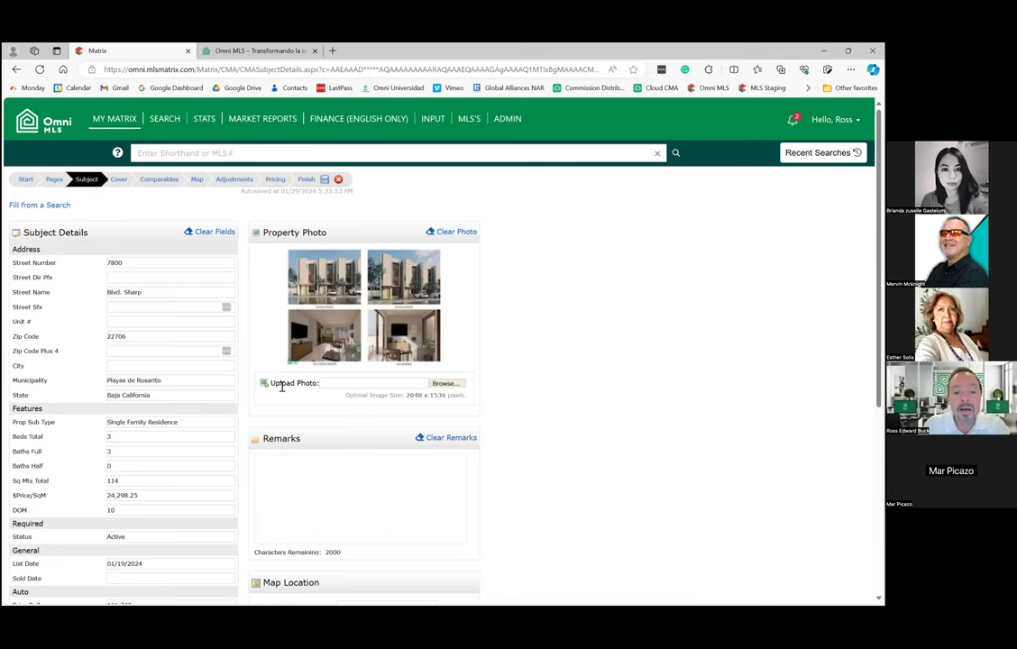
scroll(279, 401, "down", 3)
scroll(279, 415, "down", 3)
scroll(236, 370, "up", 6)
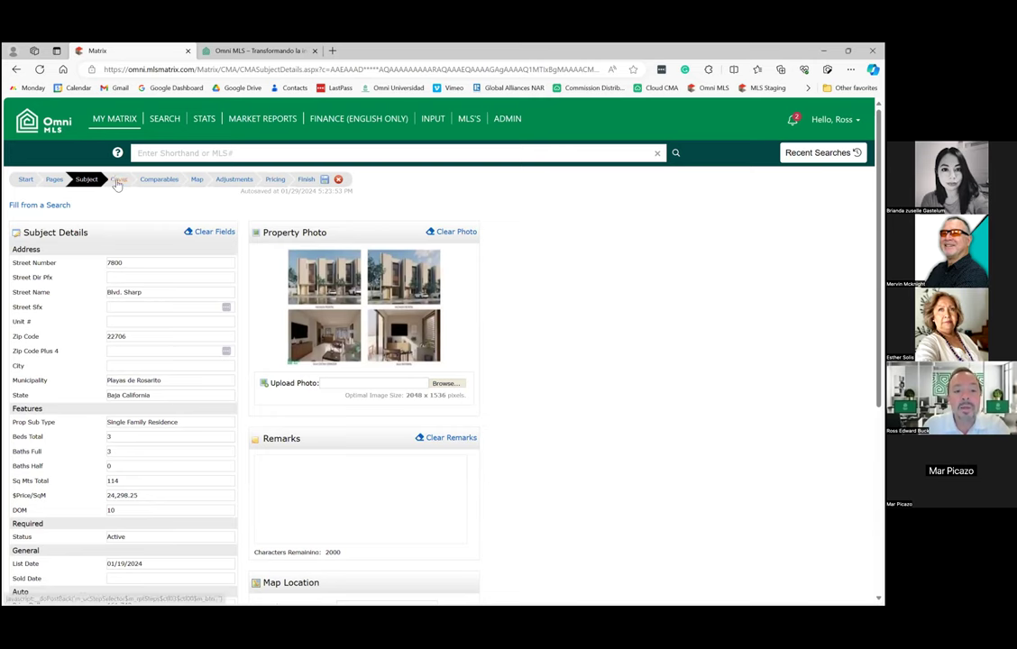
left_click(117, 181)
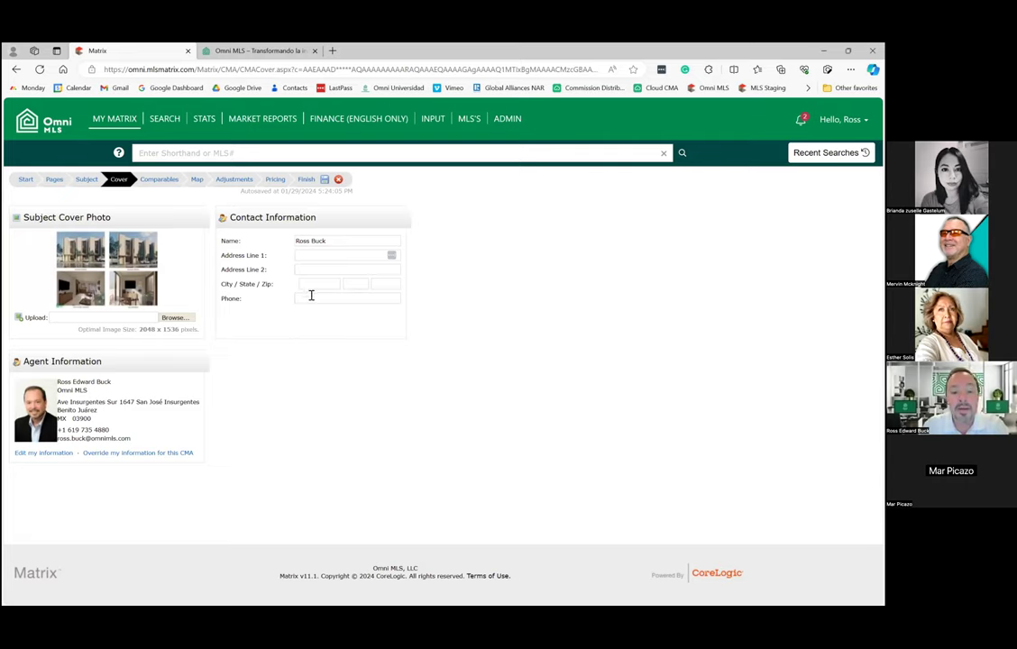
Remove the 2.4km, 1.3km, 3.5km, 2.0km and 4km comparables, then continue to Adjustments.
left_click(161, 181)
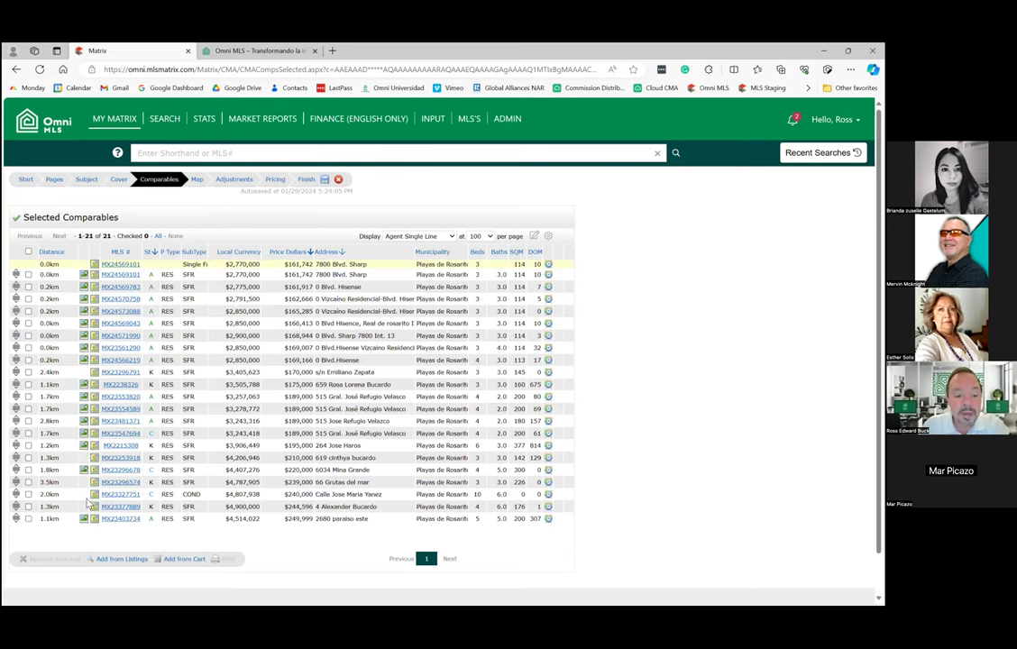
left_click(28, 373)
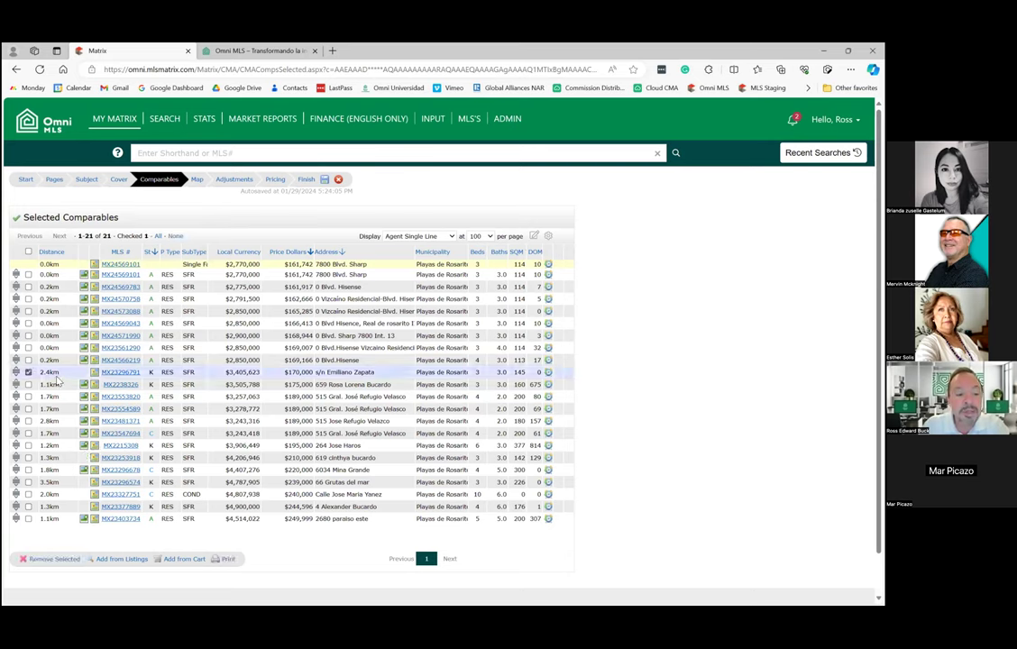
left_click(29, 458)
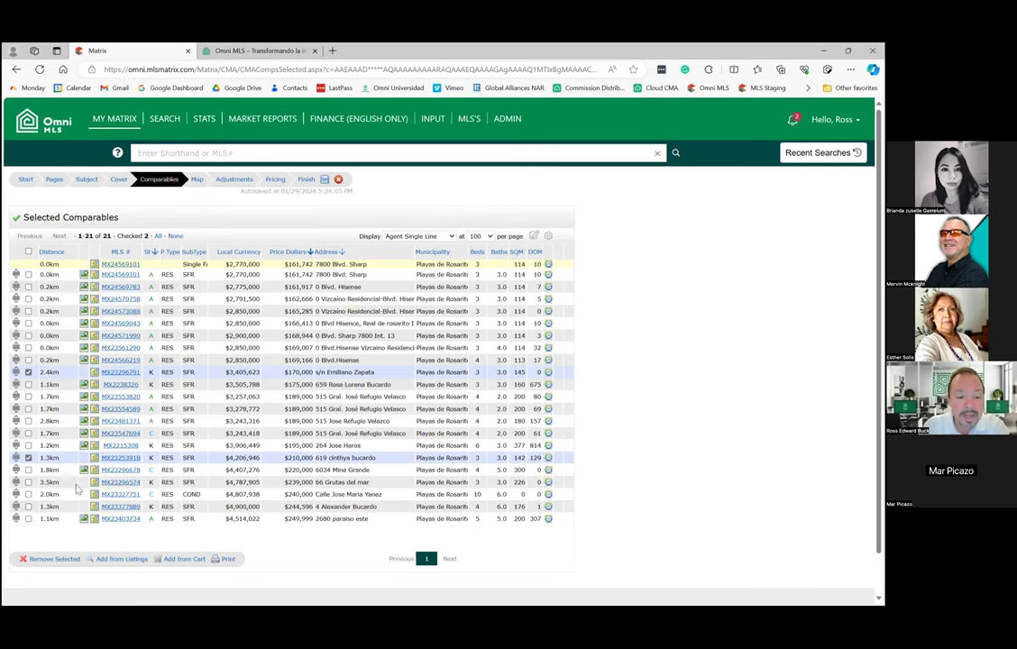
left_click(29, 482)
left_click(29, 494)
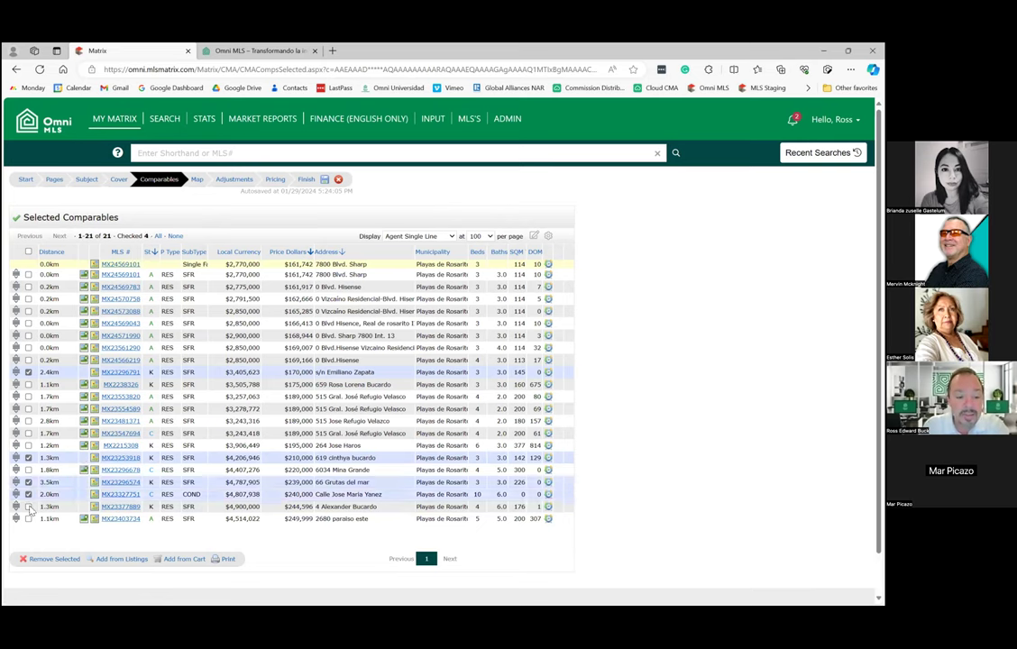
left_click(29, 507)
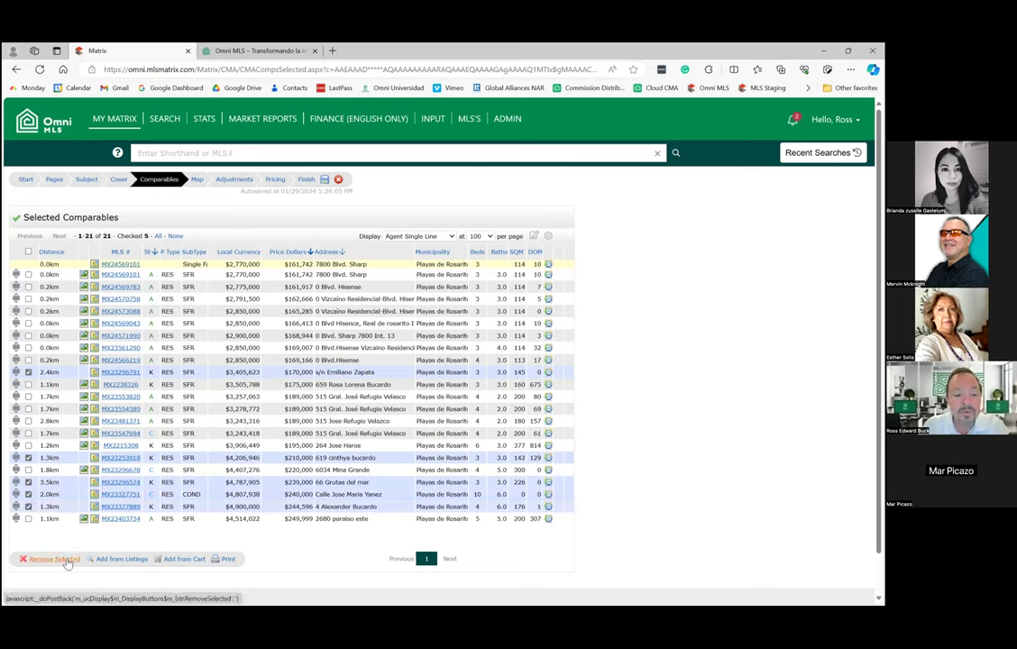
left_click(66, 560)
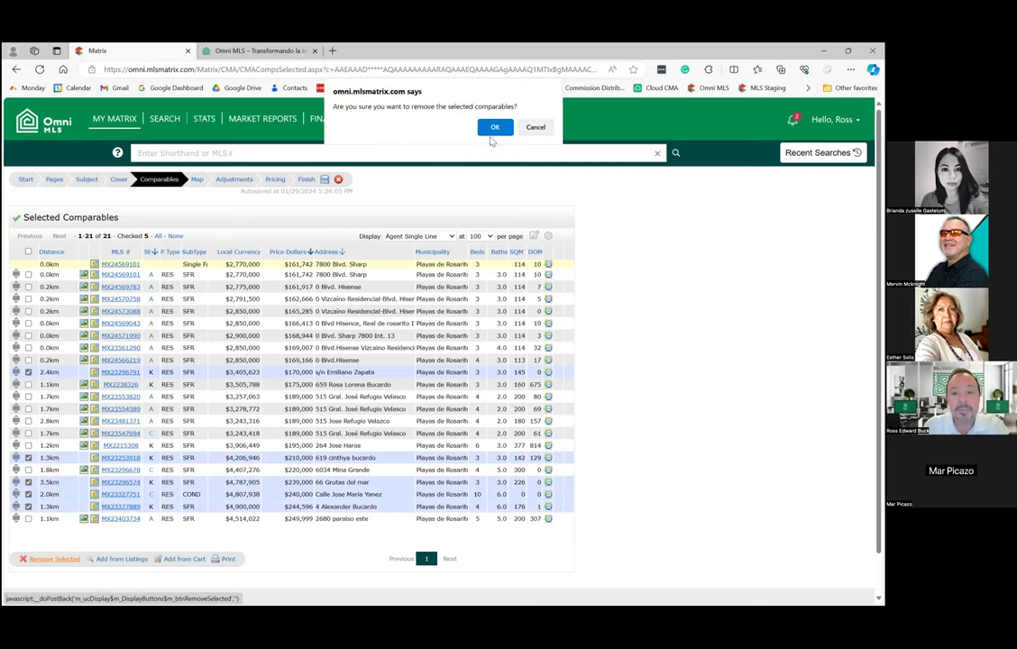
left_click(493, 128)
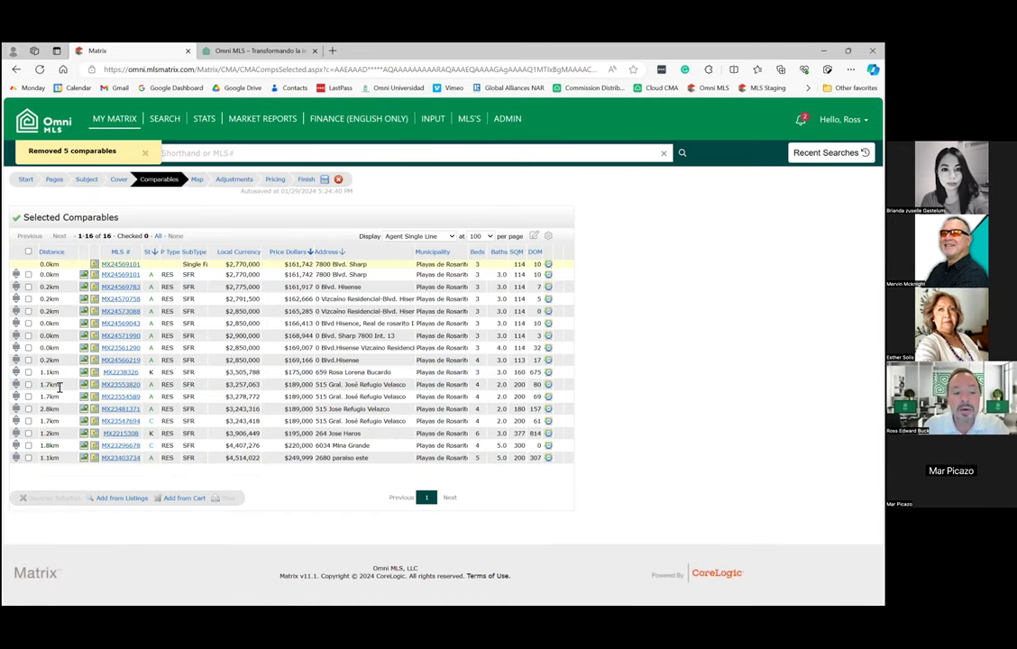
left_click(197, 180)
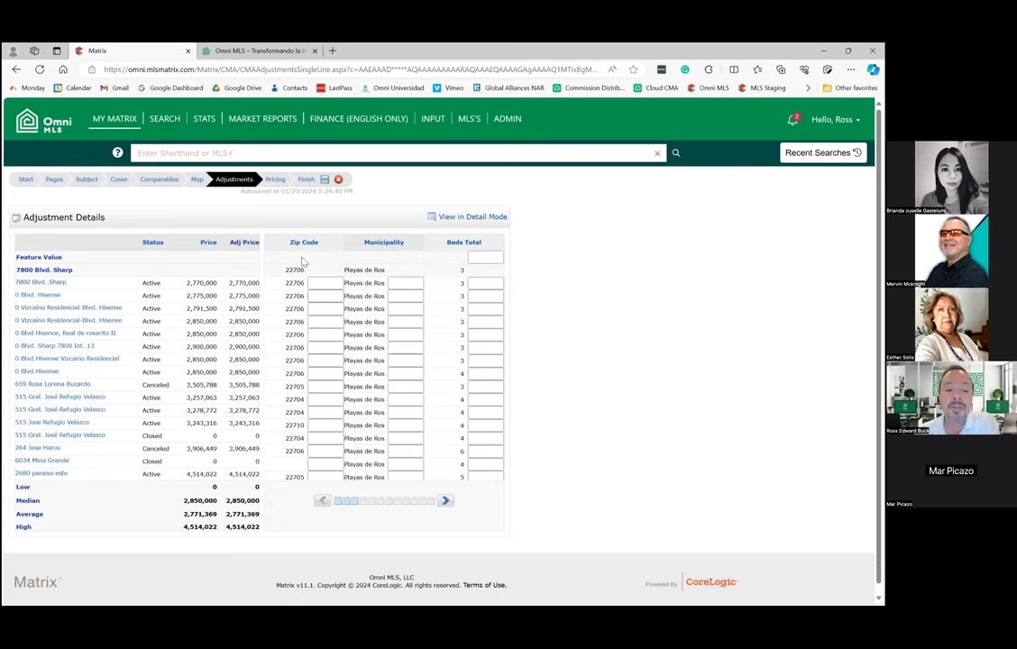
Check the Pricing summary, sort the 16 comparables by Price from lowest up, then go to Finish.
left_click(276, 181)
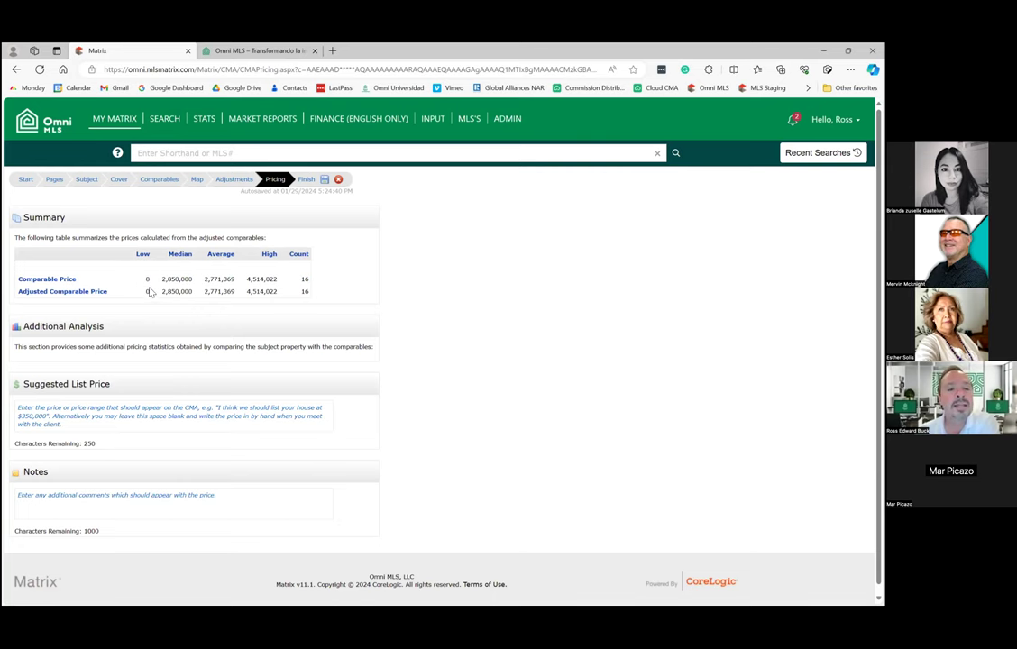
left_click(158, 180)
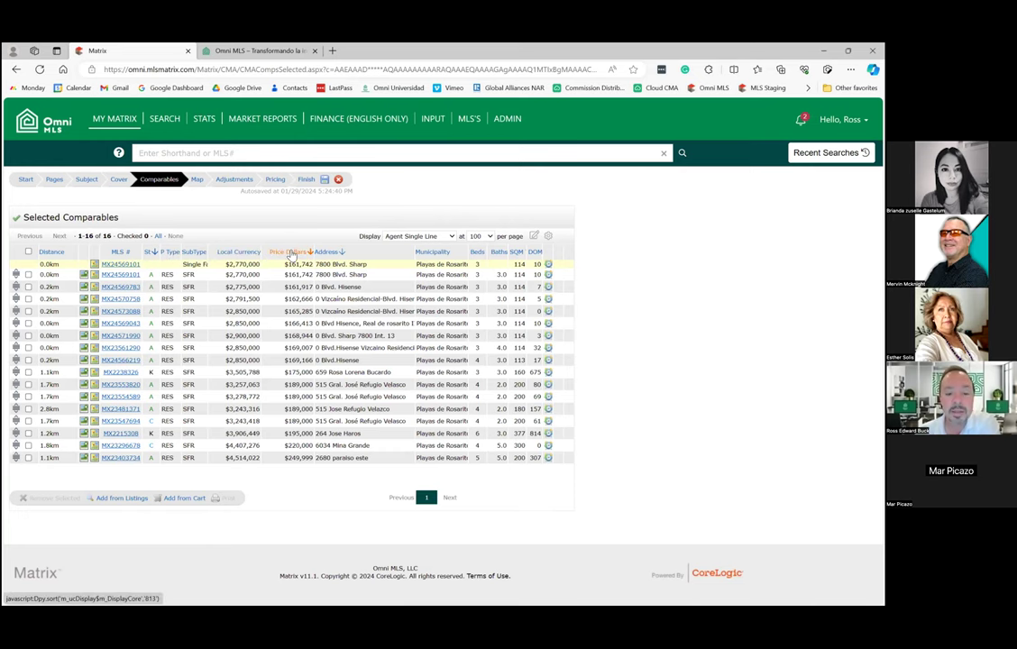
left_click(290, 254)
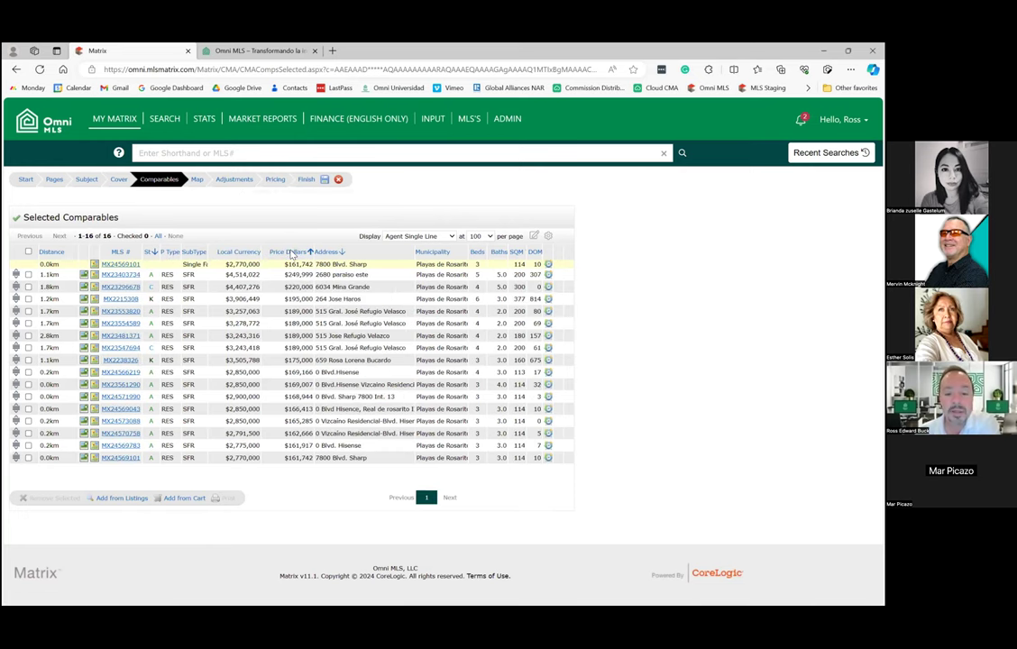
left_click(291, 254)
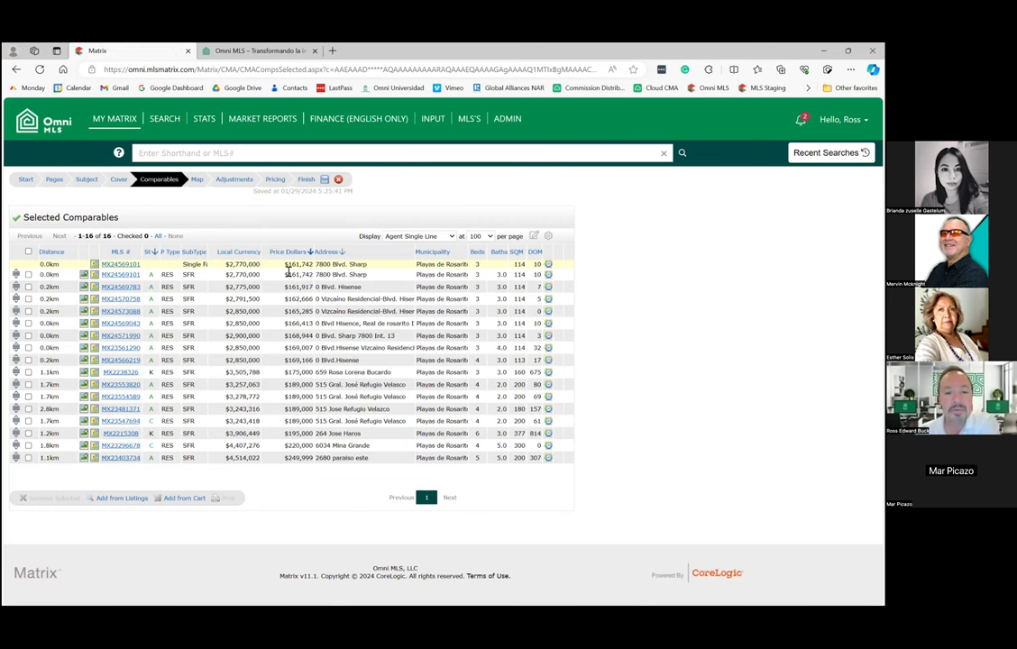
left_click(304, 179)
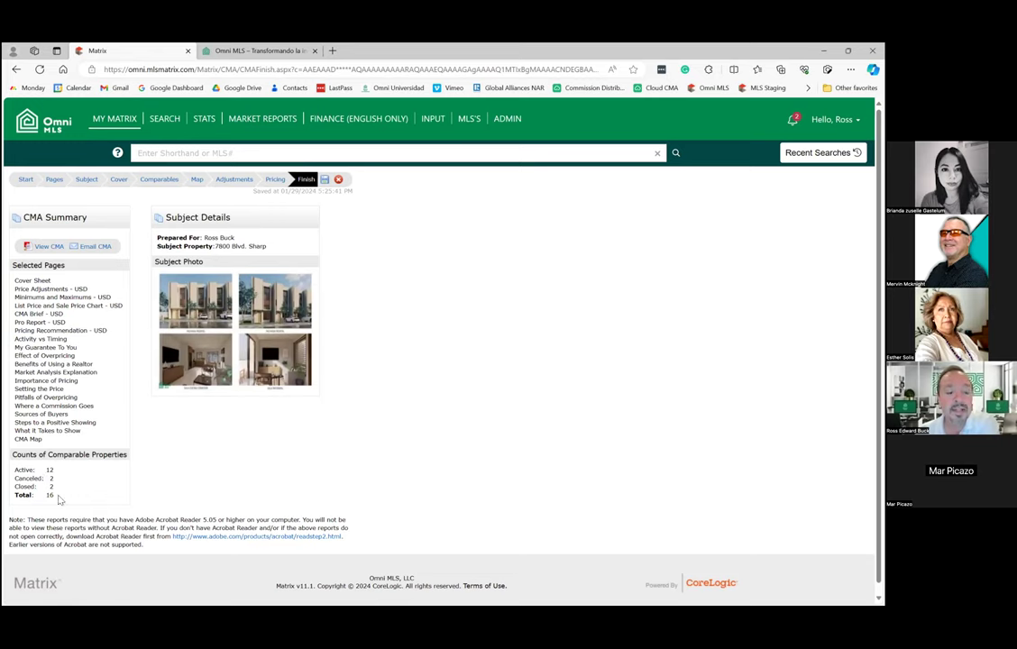
Generate the CMA with View CMA so the 44-page Report3828Jan29.pdf opens.
left_click(49, 249)
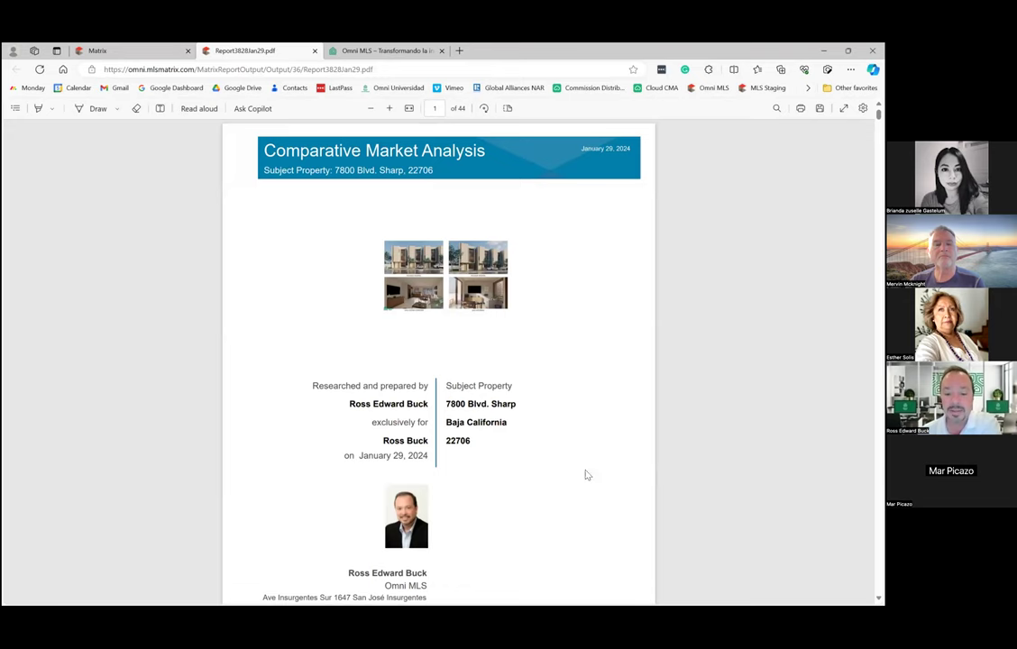
scroll(547, 456, "down", 3)
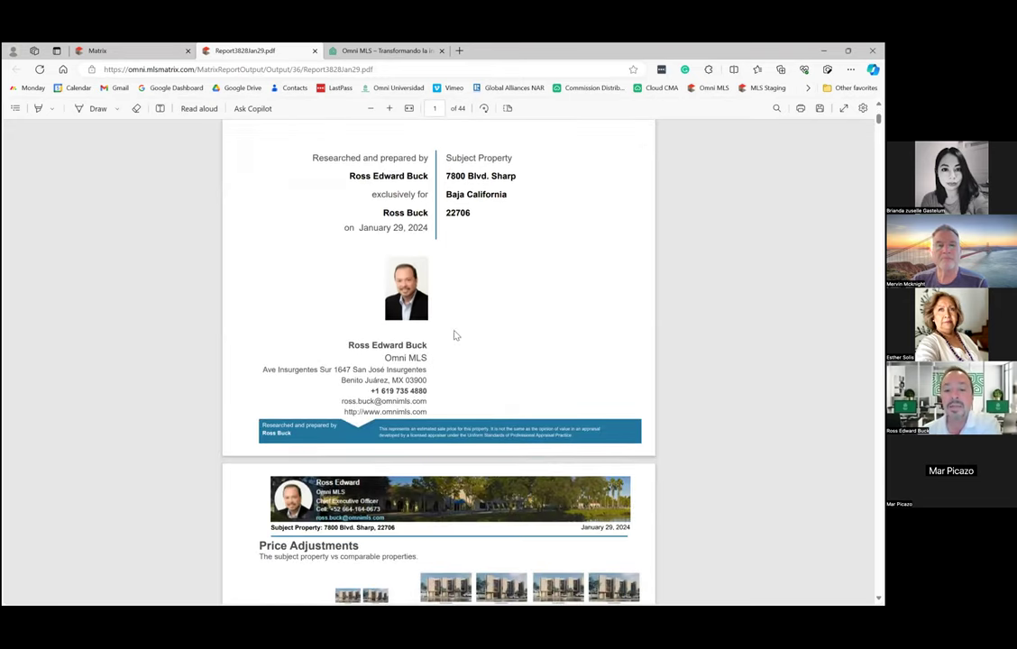
scroll(455, 422, "up", 3)
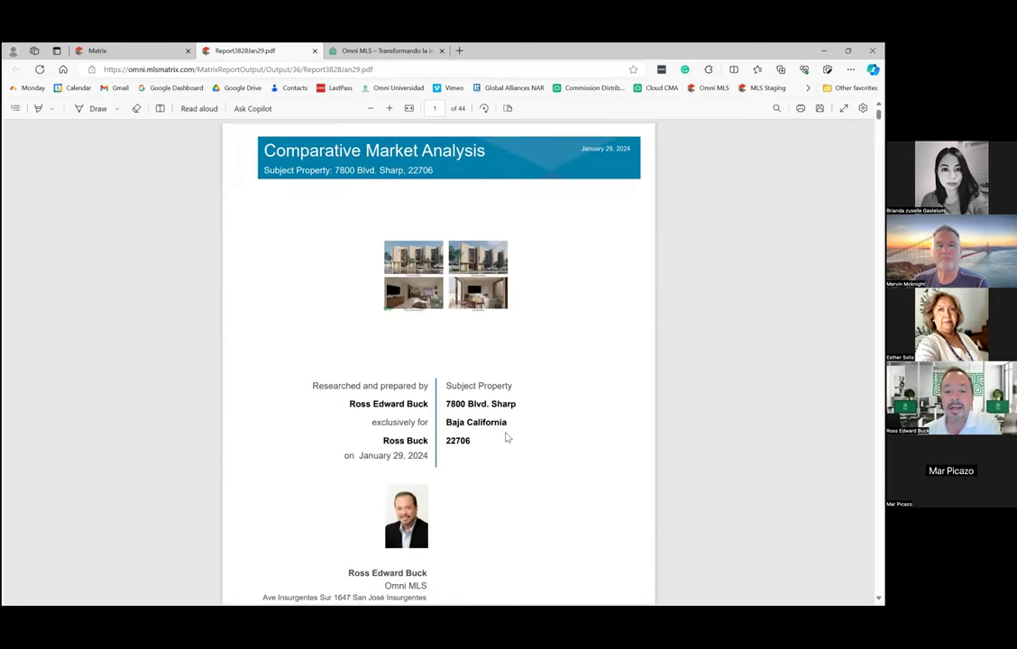
scroll(507, 437, "down", 3)
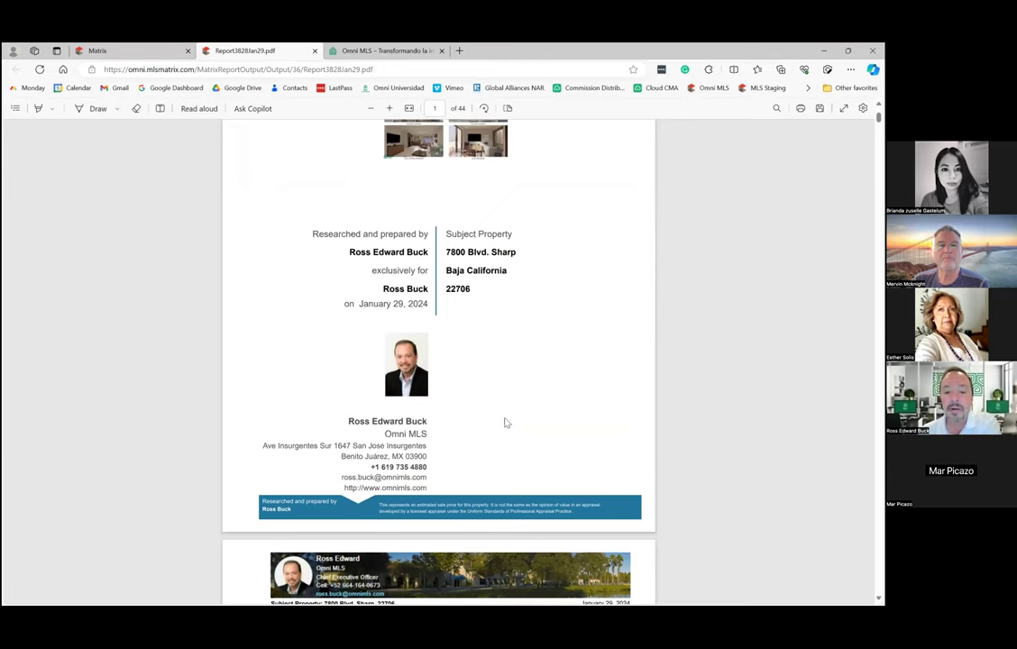
scroll(506, 422, "down", 5)
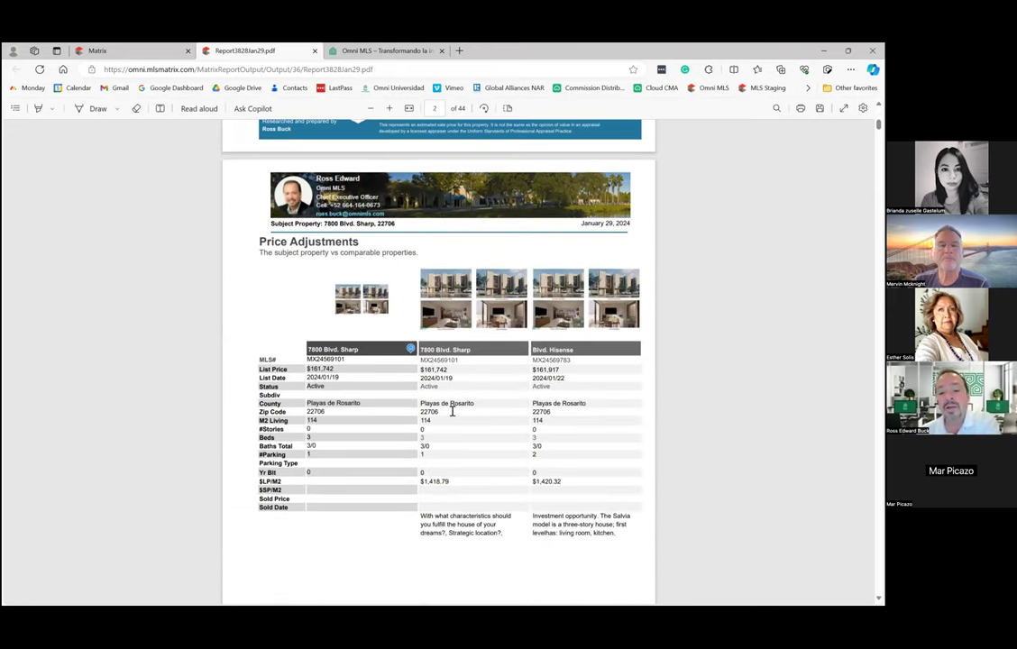
scroll(452, 411, "down", 5)
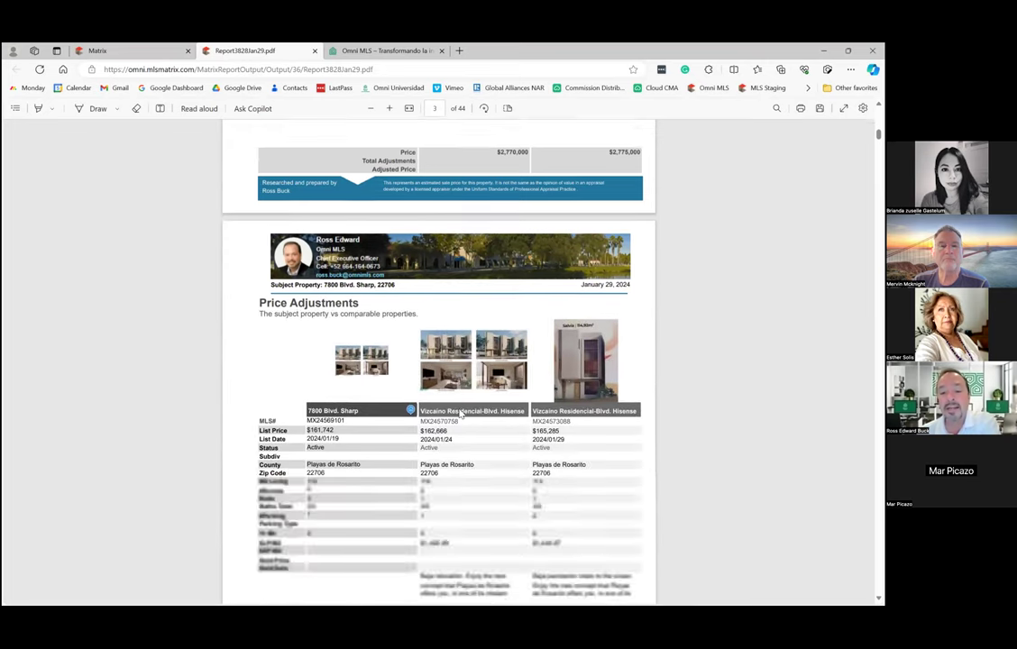
scroll(462, 411, "down", 2)
scroll(463, 407, "down", 2)
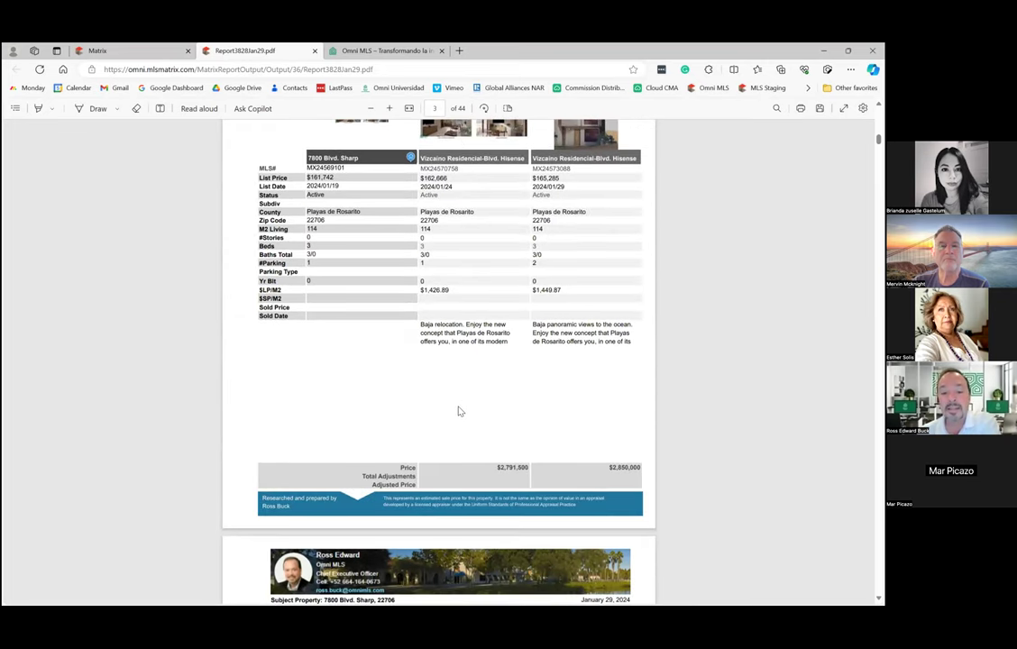
scroll(460, 410, "down", 3)
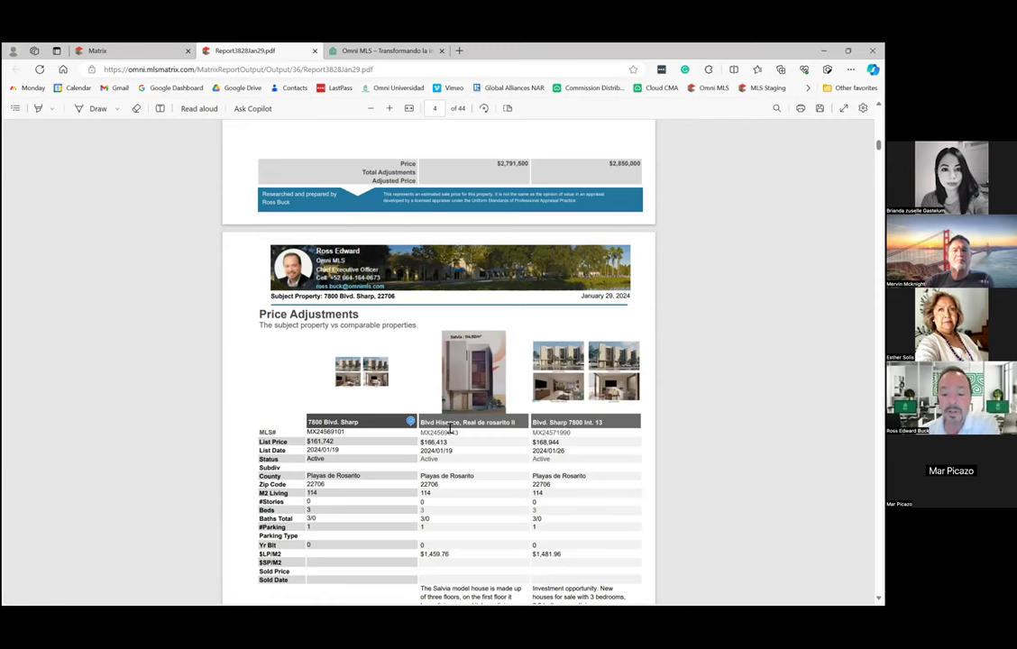
scroll(451, 430, "down", 5)
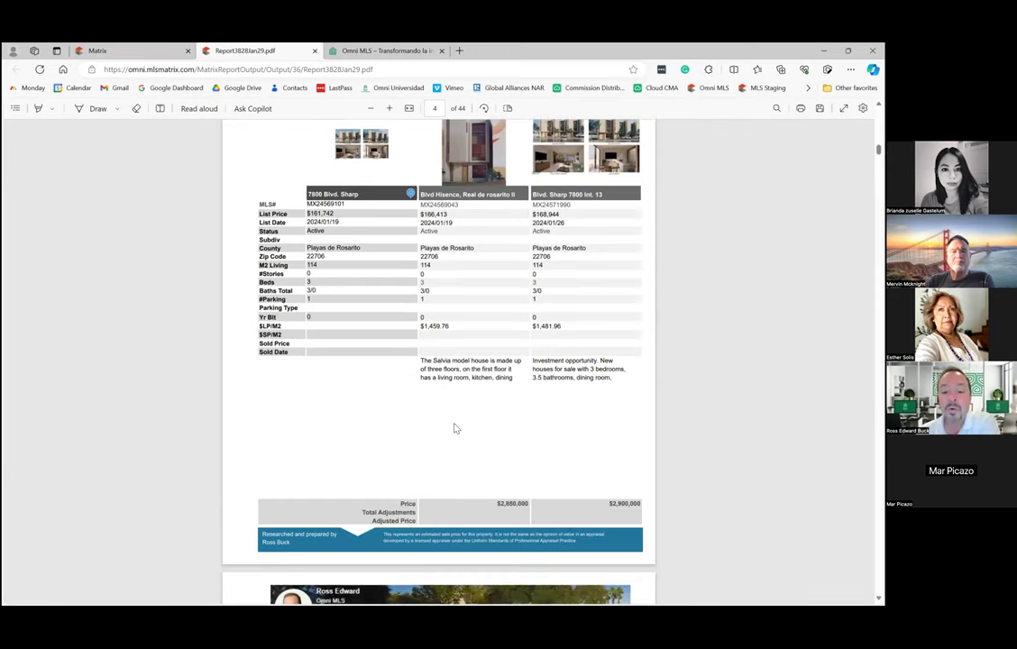
scroll(407, 440, "down", 1)
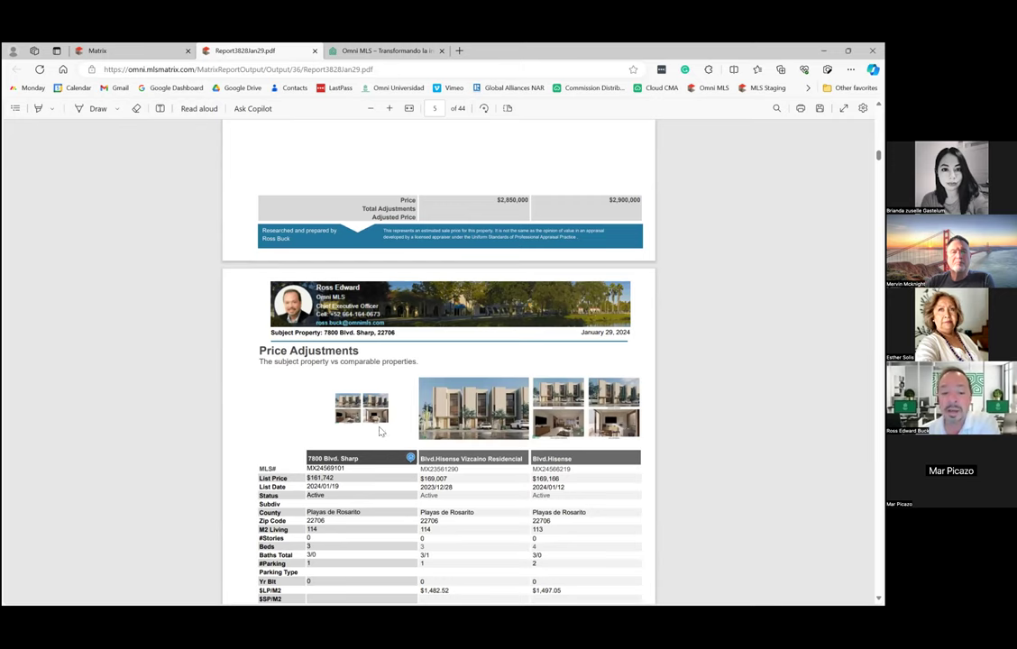
scroll(378, 424, "down", 2)
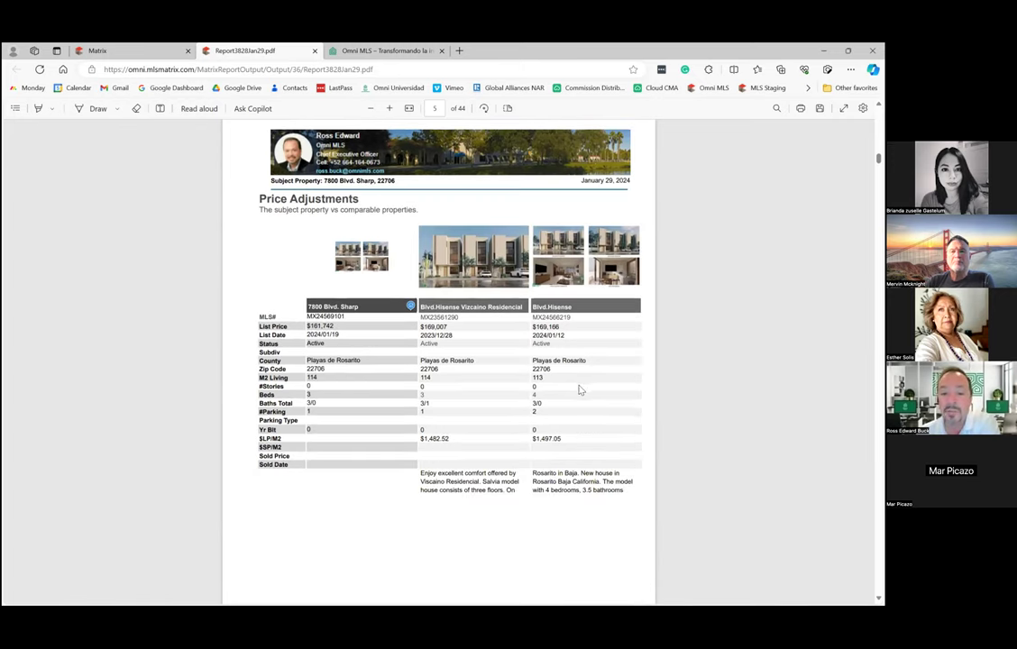
scroll(580, 389, "down", 5)
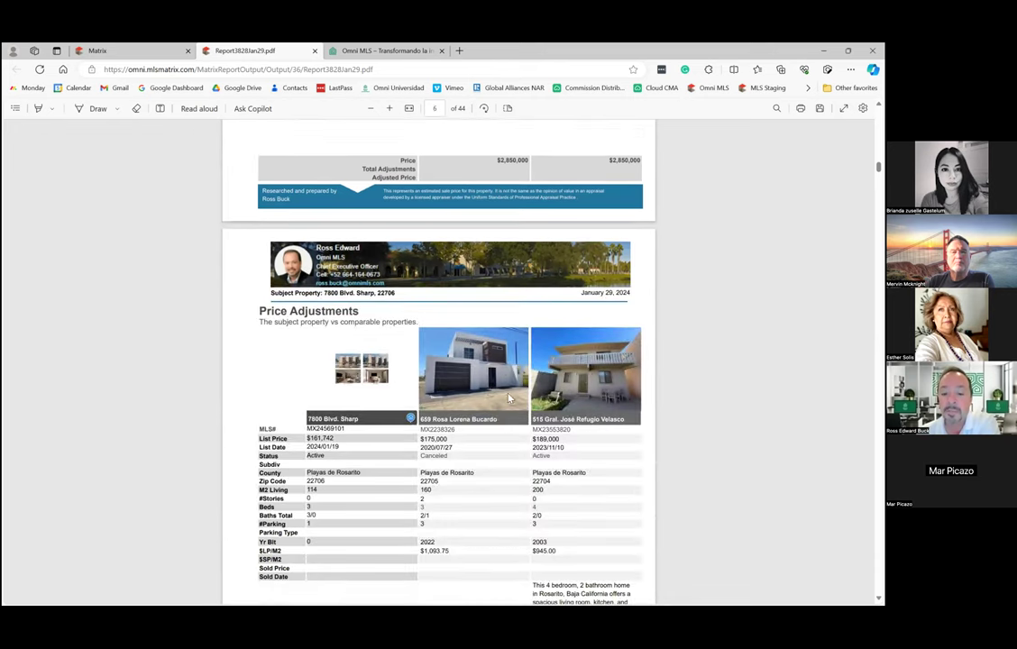
scroll(508, 398, "down", 4)
scroll(315, 211, "up", 1)
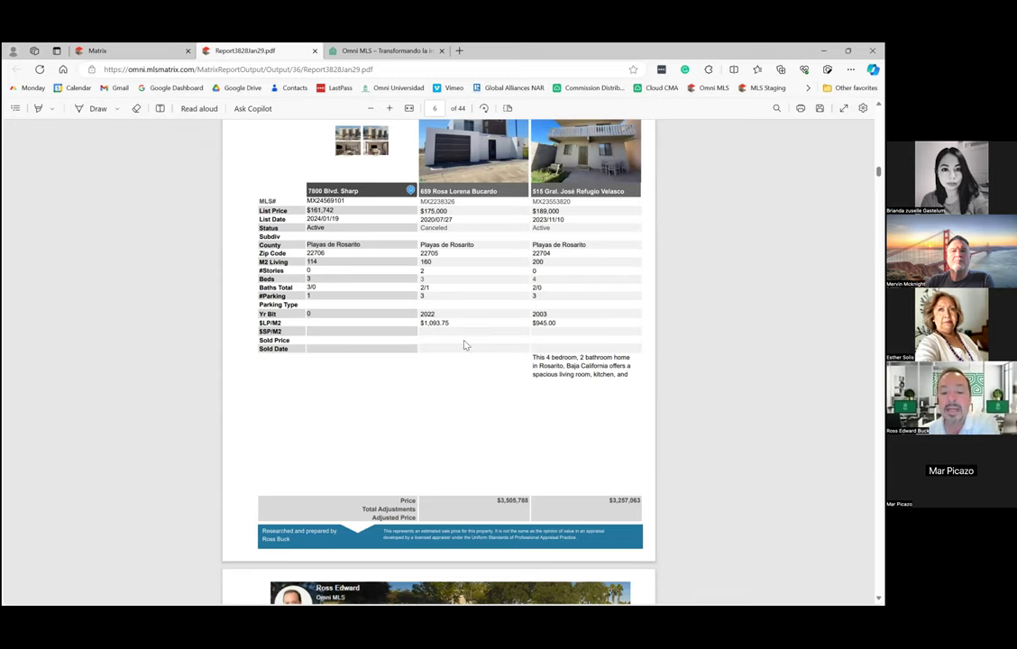
scroll(464, 345, "down", 5)
scroll(464, 346, "down", 6)
scroll(464, 343, "down", 6)
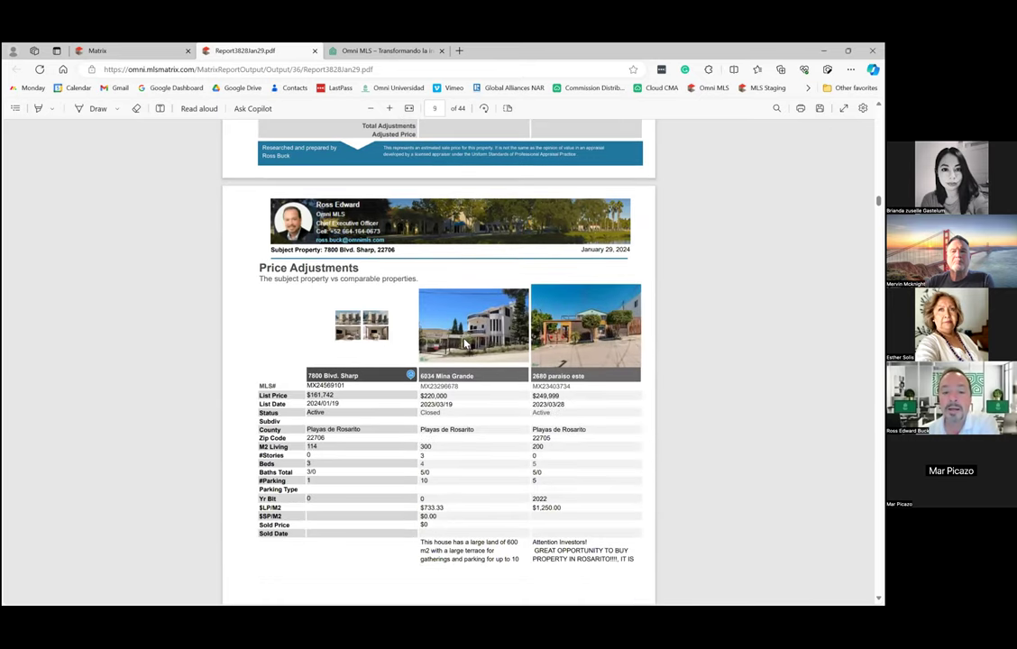
On page 10's Minimums and Maximums, highlight the Year Built 0 value, then continue to page 11.
scroll(464, 343, "down", 6)
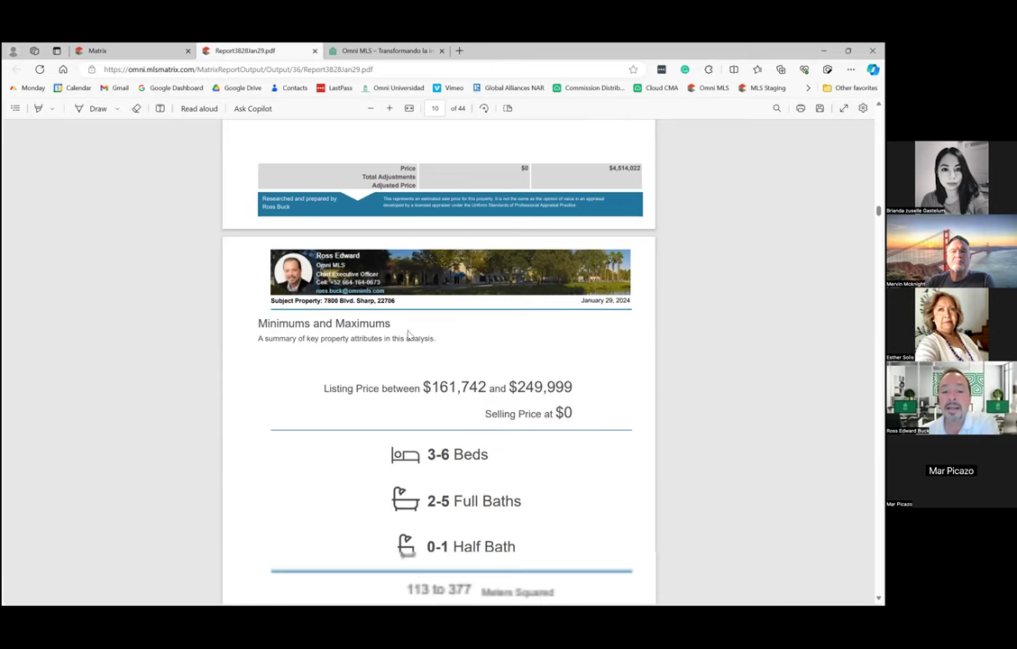
scroll(448, 294, "down", 2)
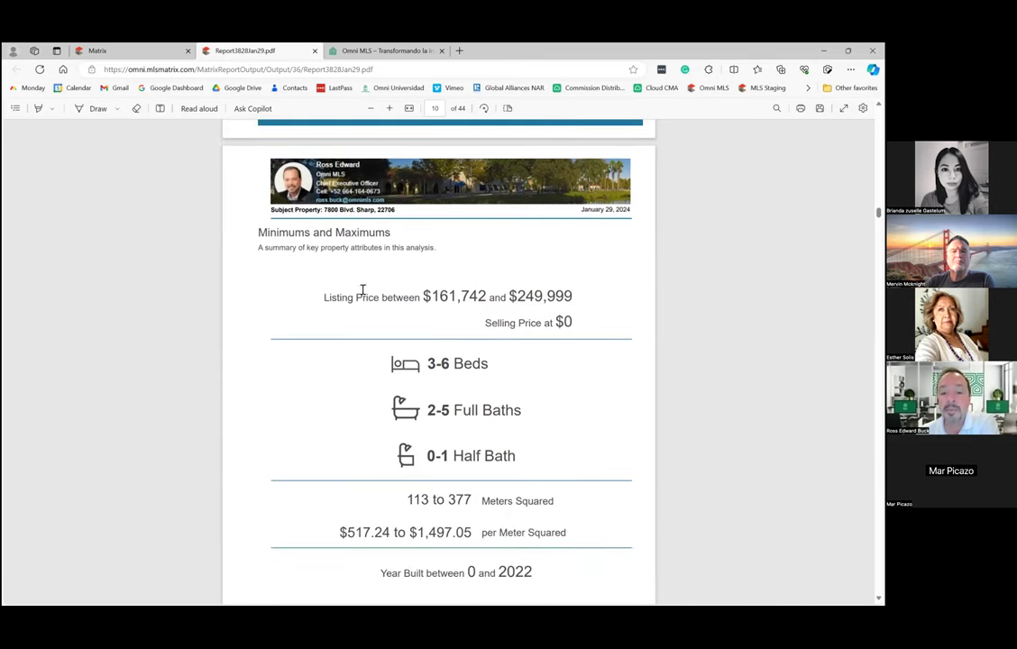
scroll(352, 340, "down", 2)
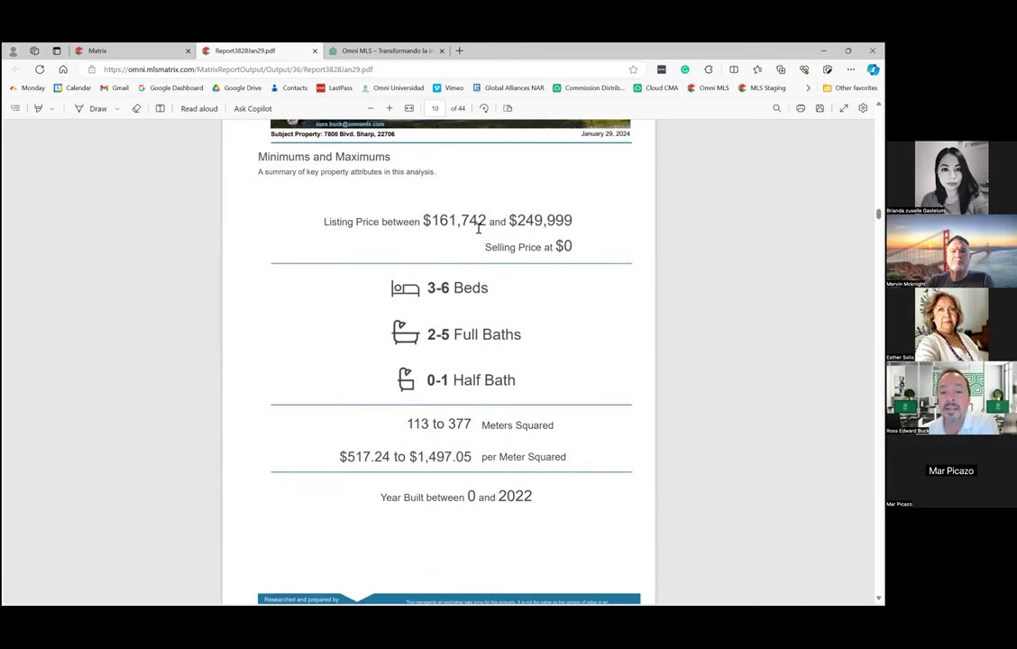
scroll(378, 307, "down", 2)
scroll(404, 307, "down", 2)
scroll(402, 303, "down", 2)
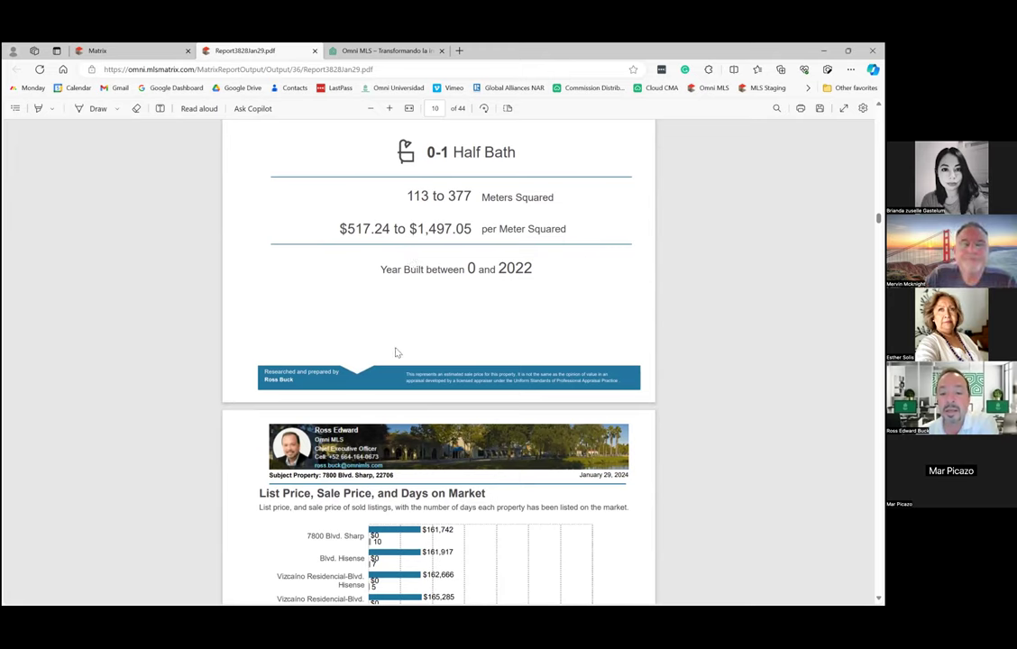
double_click(471, 269)
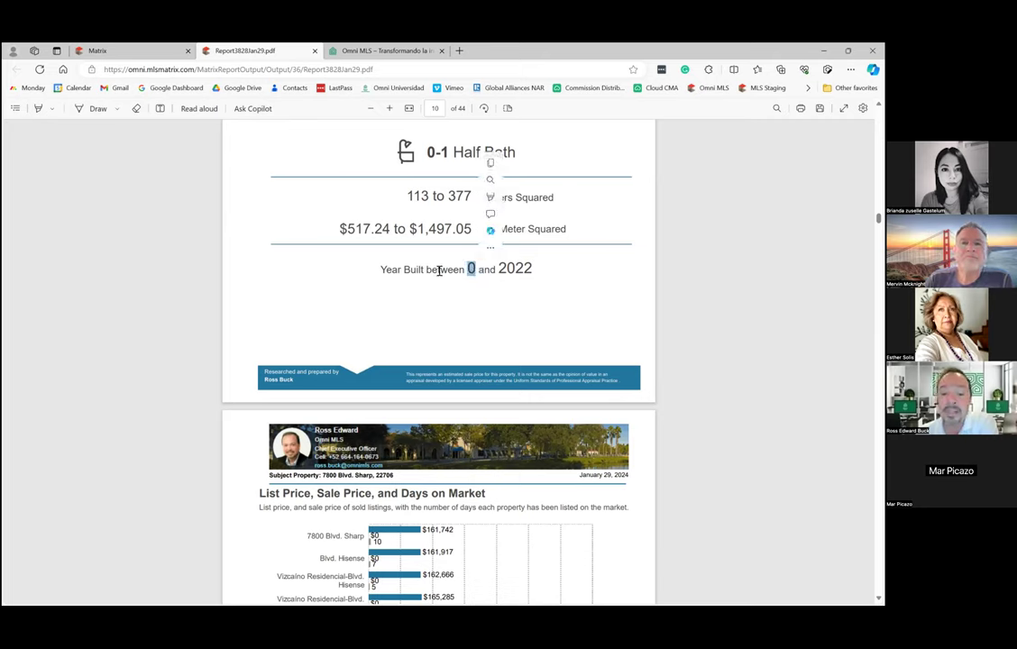
left_click(471, 273)
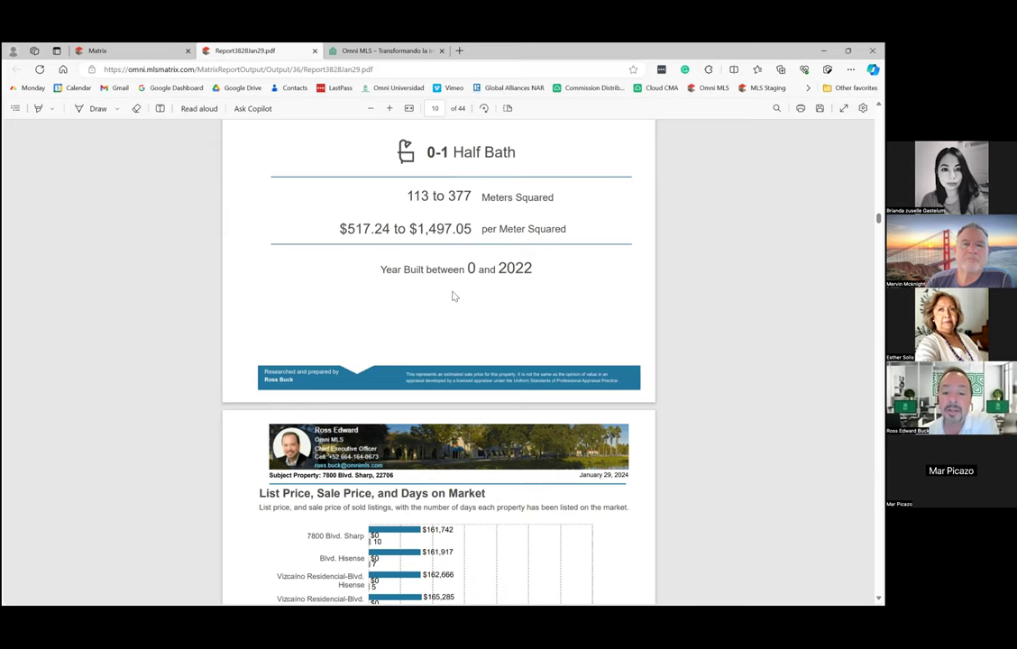
scroll(429, 321, "down", 3)
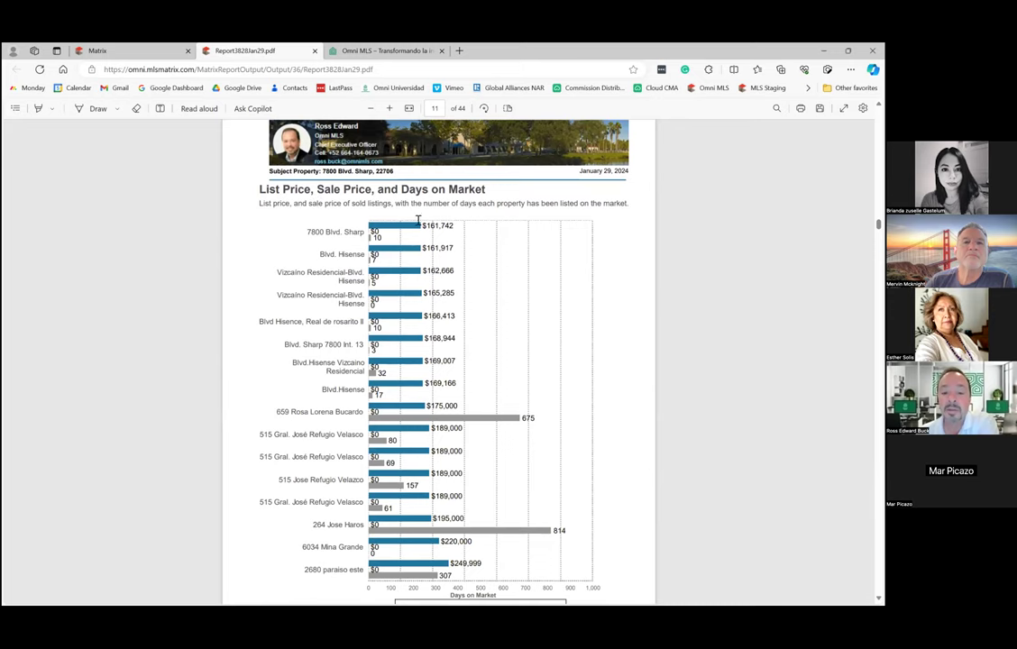
Scroll from page 12 through the Active, Canceled and Closed listings to page 23.
scroll(421, 361, "down", 3)
scroll(436, 302, "down", 2)
scroll(394, 350, "down", 8)
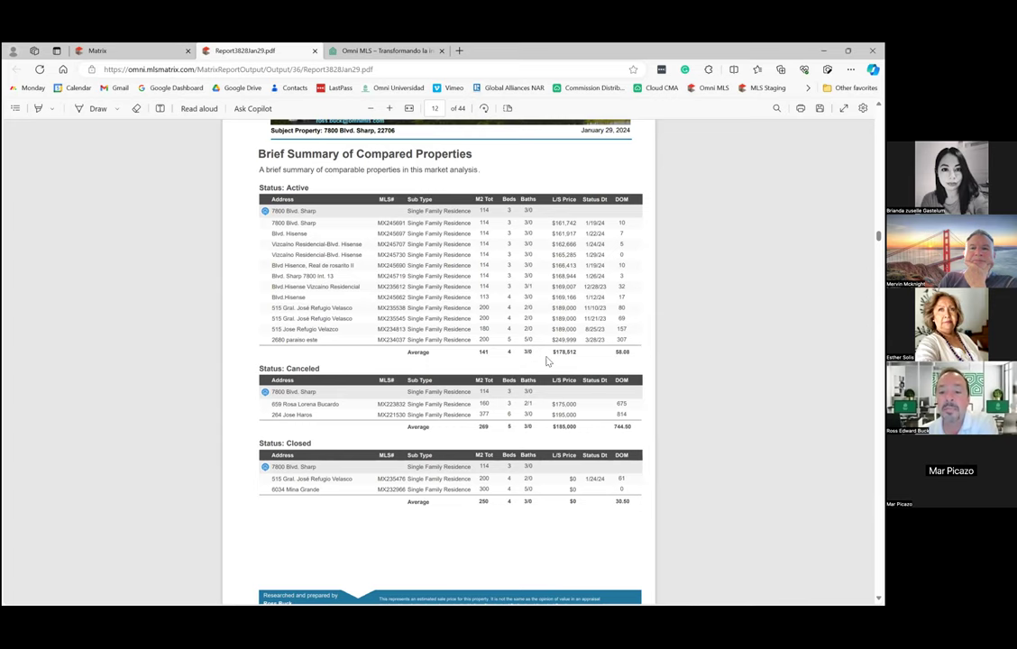
scroll(535, 356, "down", 2)
scroll(526, 361, "down", 4)
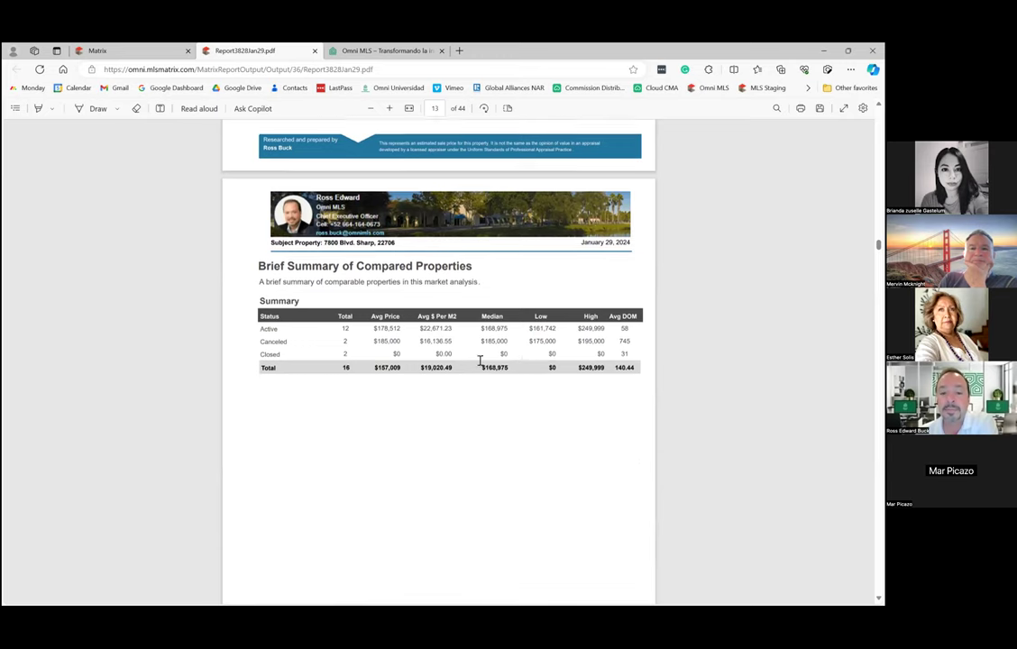
scroll(479, 361, "down", 1)
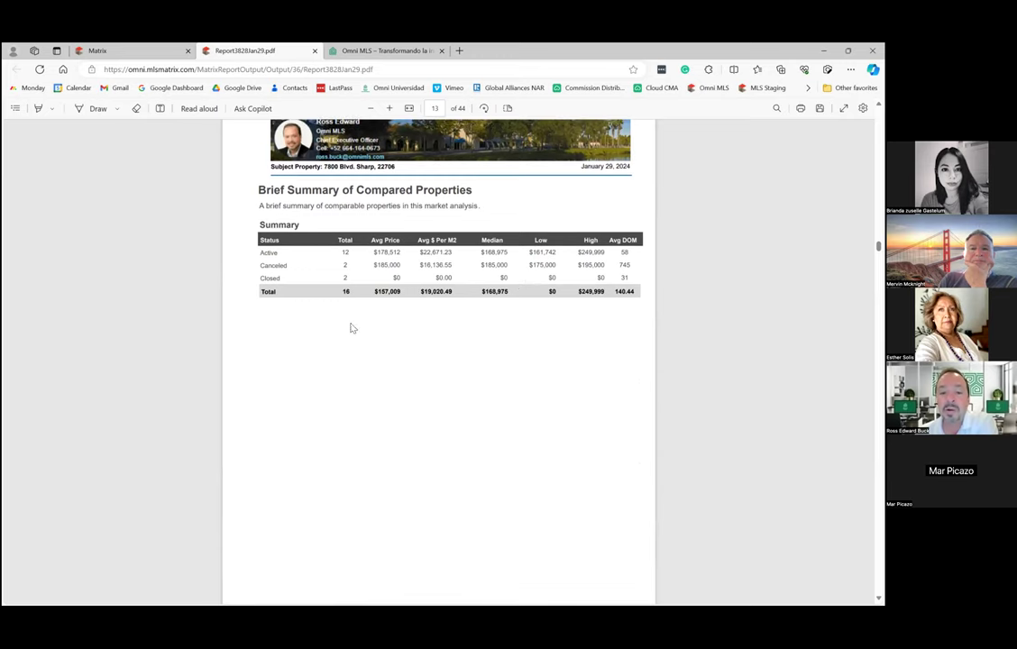
scroll(406, 359, "down", 7)
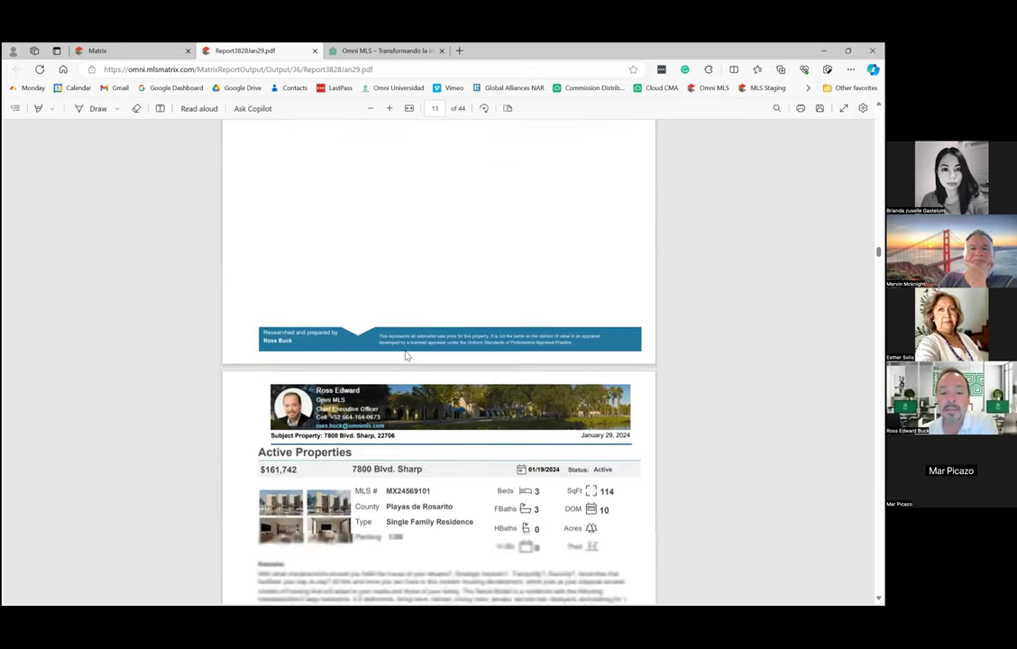
scroll(357, 293, "down", 1)
scroll(411, 332, "down", 9)
scroll(405, 331, "down", 10)
scroll(403, 332, "down", 5)
scroll(402, 335, "down", 10)
scroll(403, 339, "down", 10)
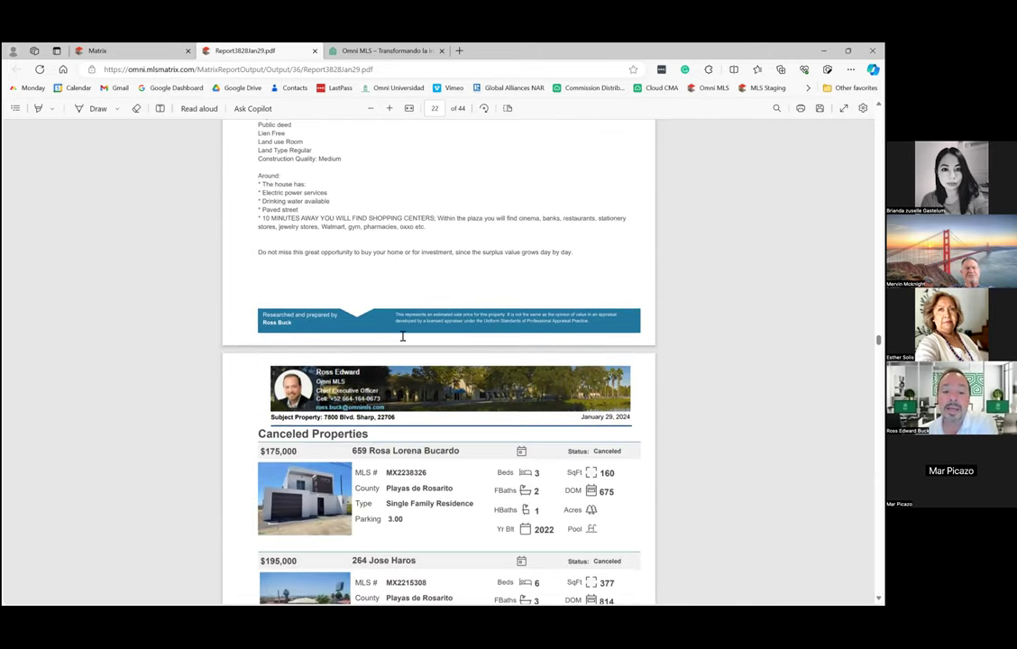
scroll(403, 339, "down", 5)
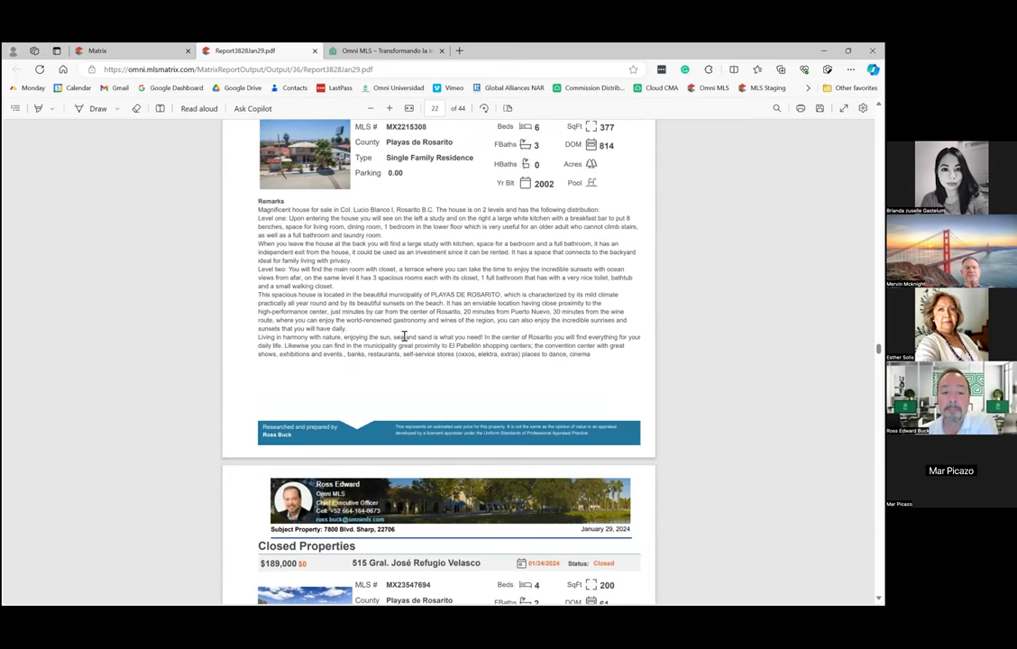
scroll(404, 336, "up", 3)
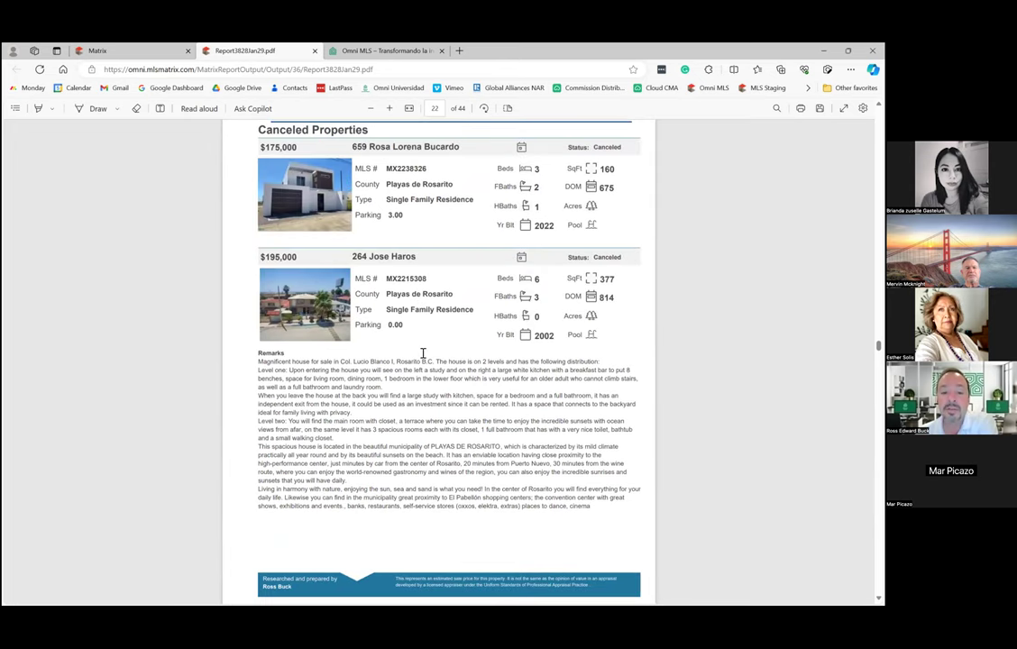
scroll(423, 354, "down", 6)
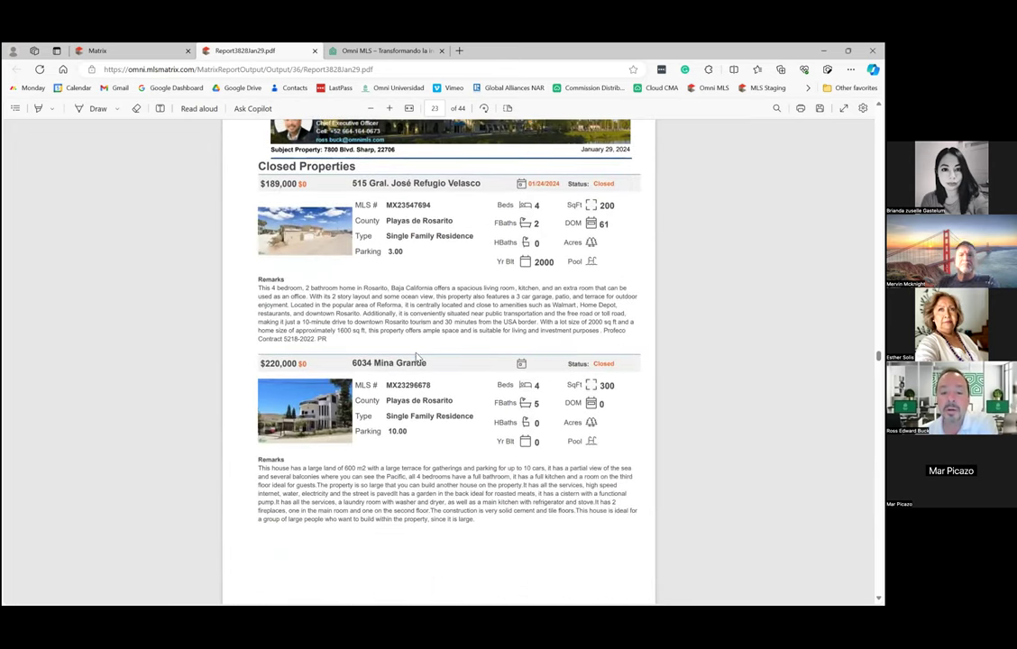
Scroll through the price charts on pages 24–27 to the Summary Analysis page.
scroll(417, 361, "down", 5)
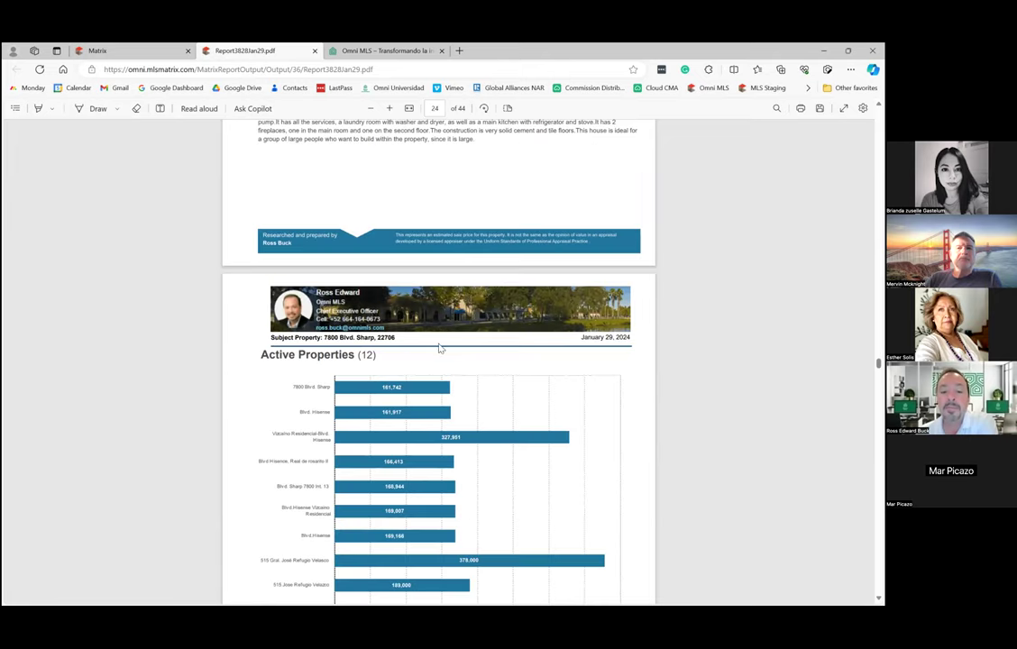
scroll(440, 348, "down", 3)
scroll(420, 348, "up", 1)
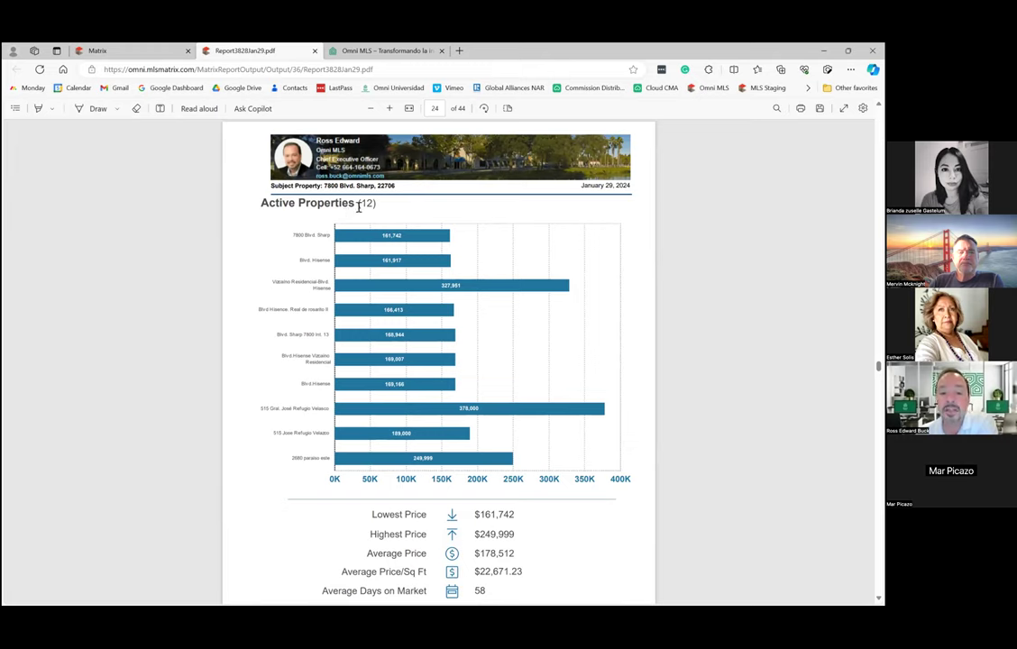
scroll(427, 377, "down", 3)
scroll(478, 424, "down", 3)
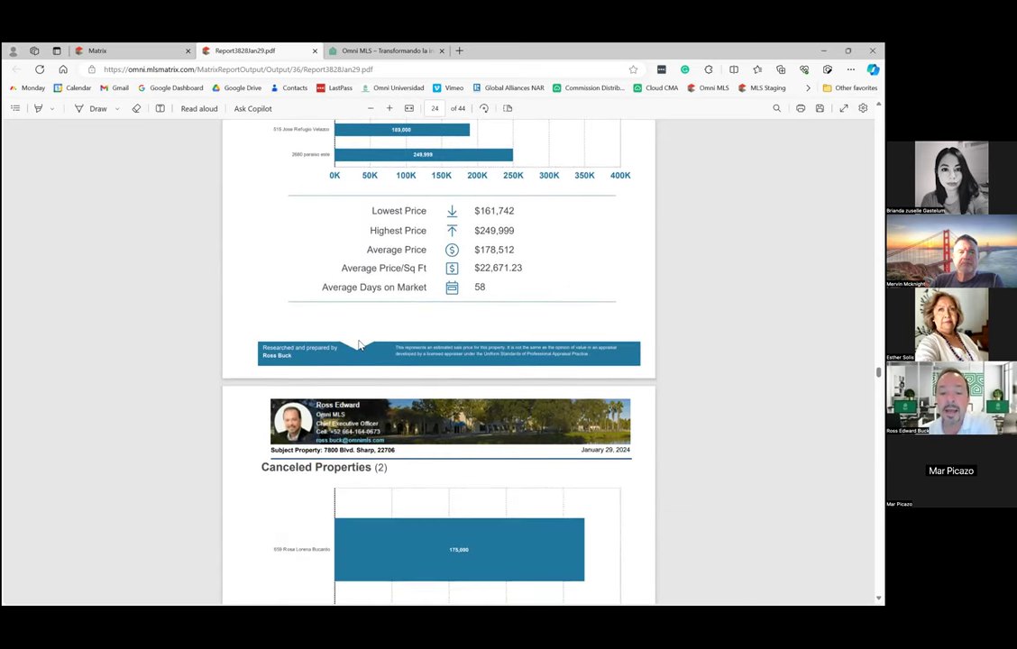
scroll(442, 261, "down", 2)
scroll(320, 399, "down", 3)
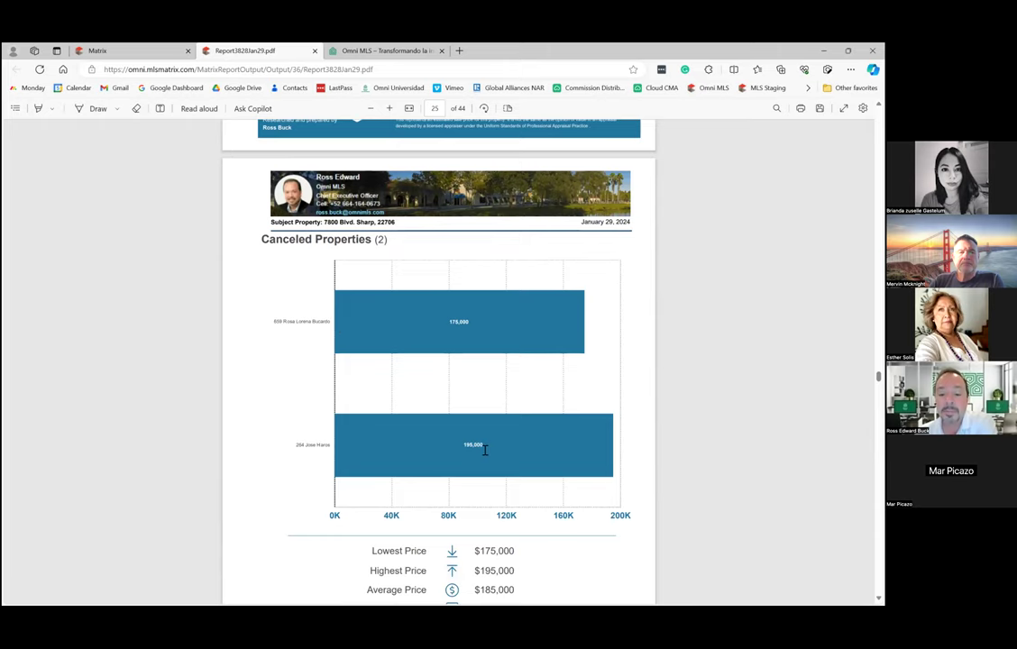
scroll(484, 449, "down", 15)
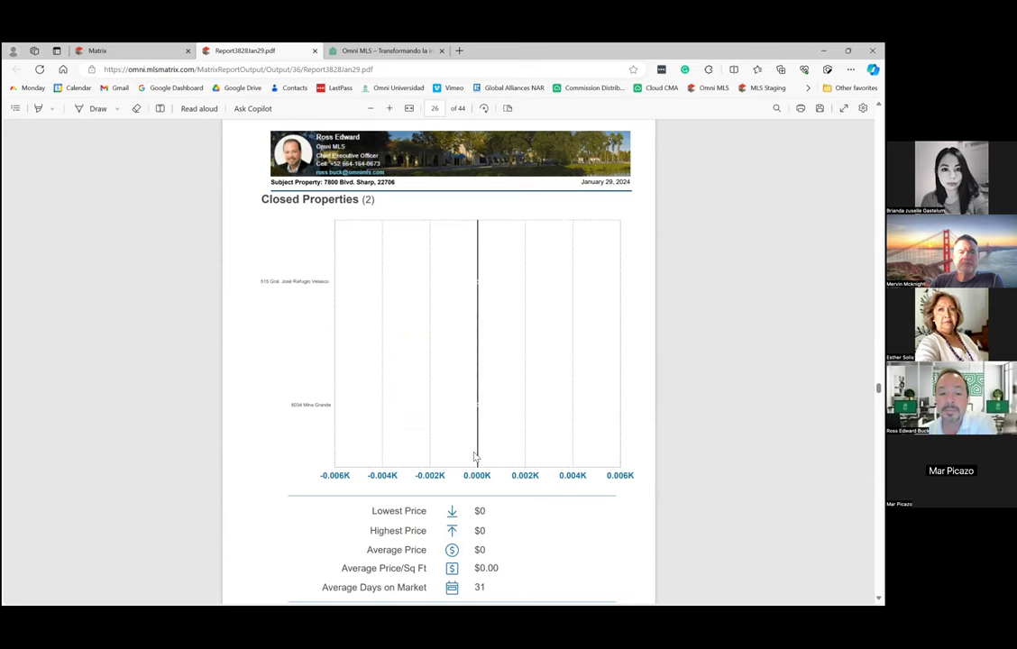
scroll(475, 456, "down", 3)
scroll(475, 453, "down", 7)
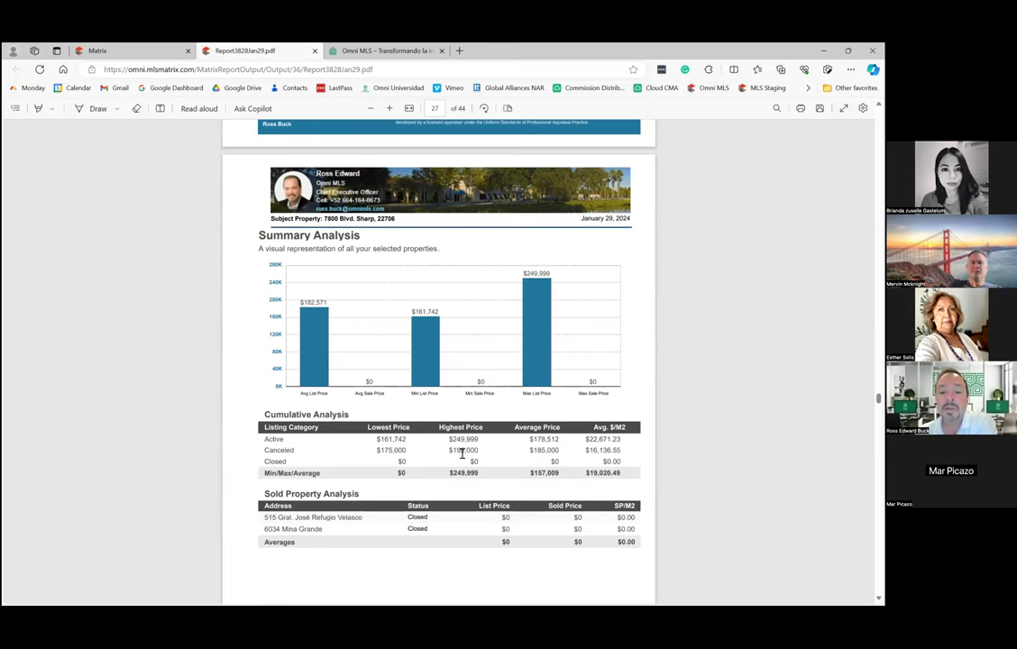
scroll(530, 251, "down", 2)
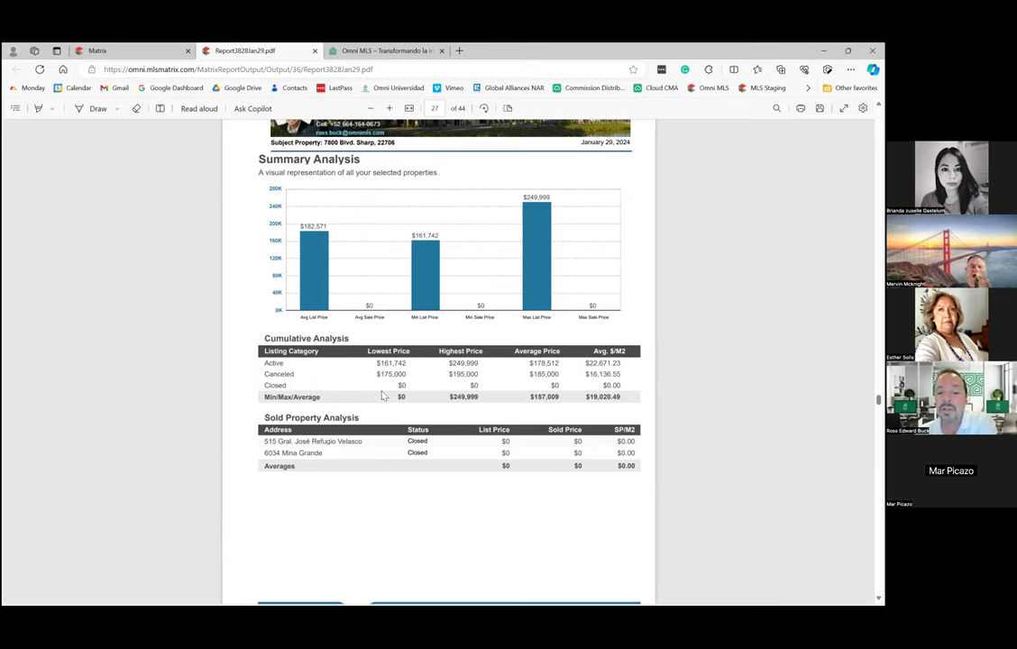
Highlight the Closed row's $0 values in the Cumulative Analysis table, then scroll onward.
left_click_drag(398, 385, 408, 387)
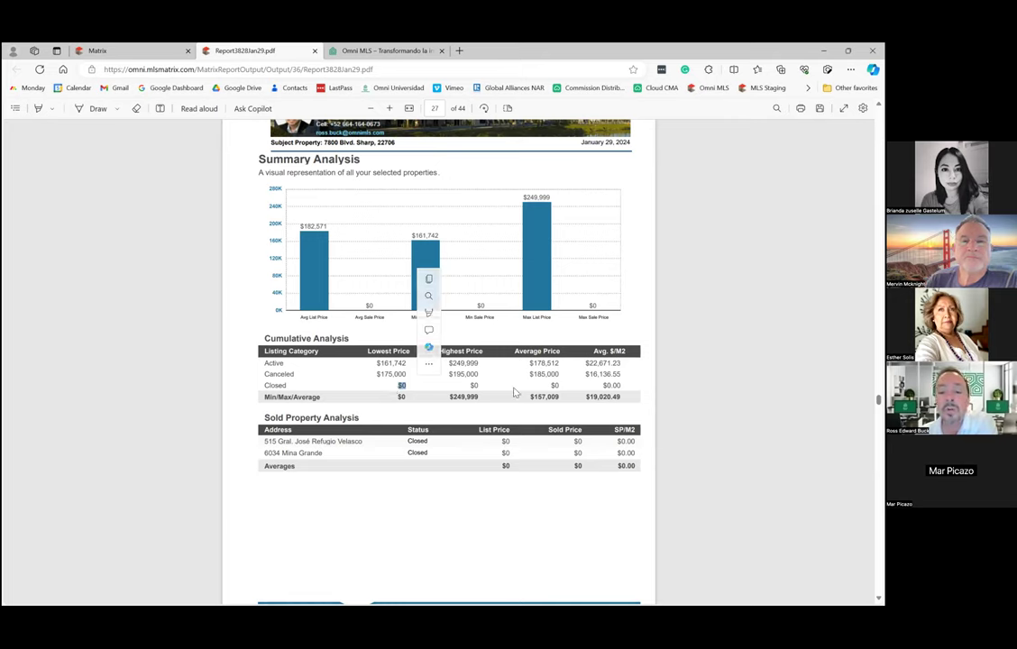
left_click_drag(621, 386, 397, 386)
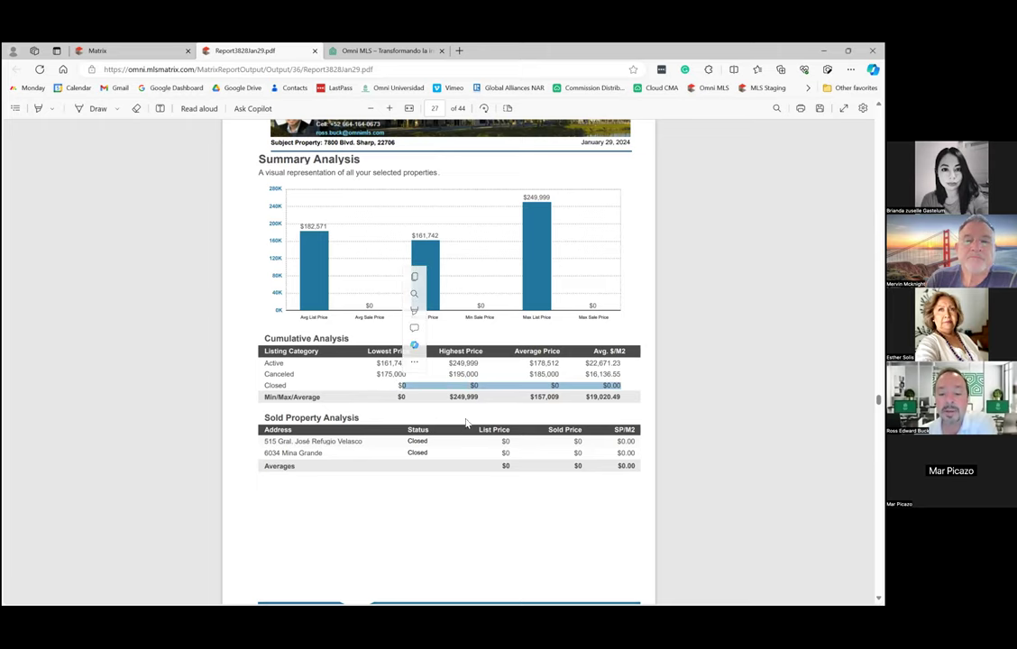
scroll(451, 442, "down", 5)
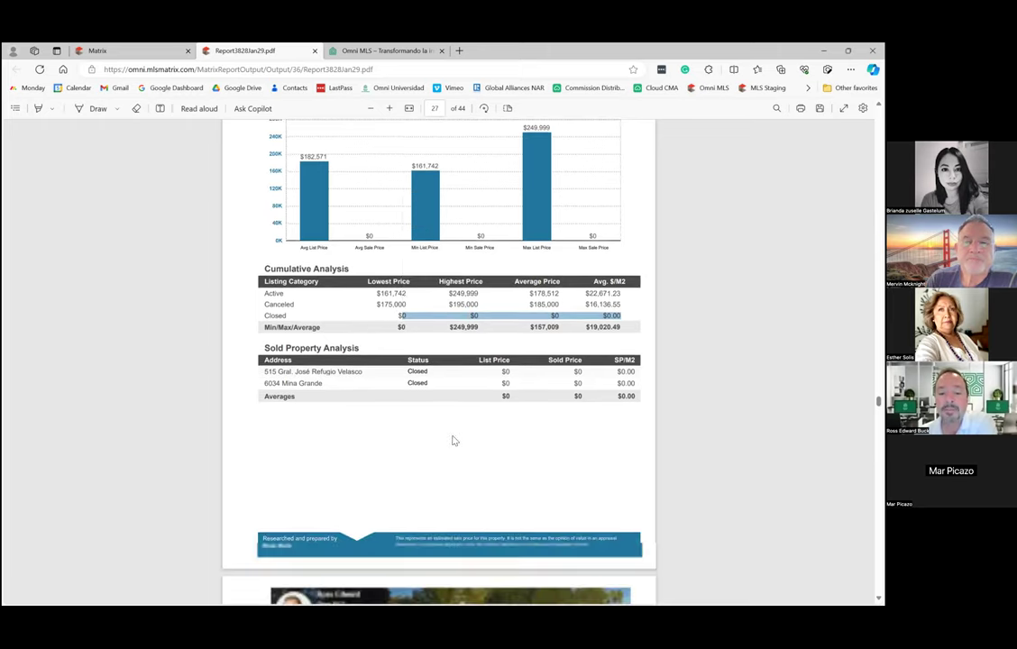
Scroll past page 28's Market Statistics to page 29, Activity vs. Timing.
scroll(455, 434, "down", 3)
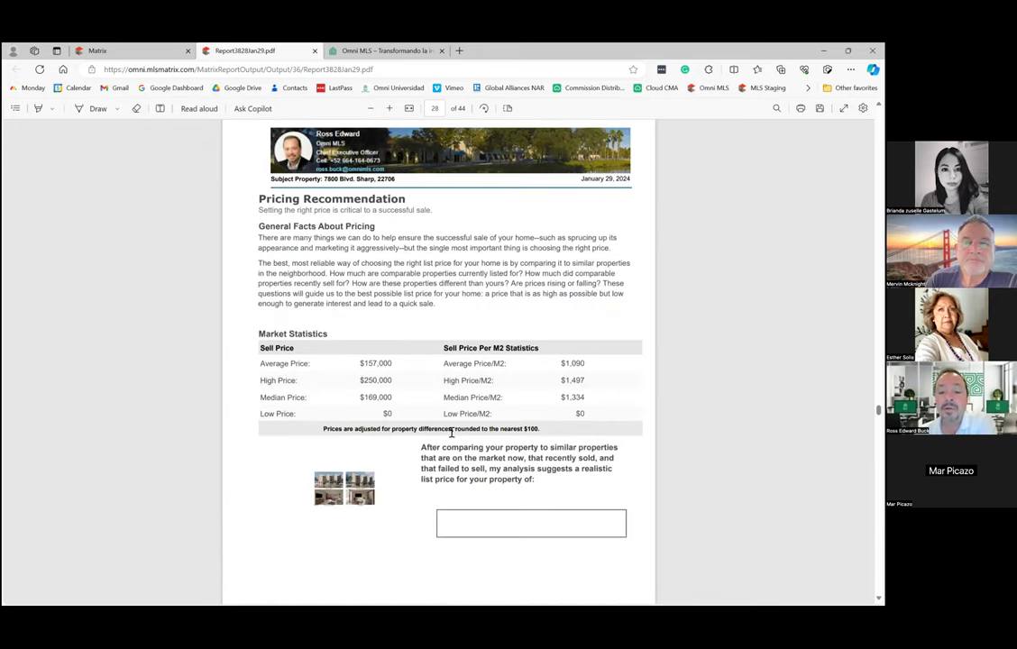
scroll(455, 432, "down", 2)
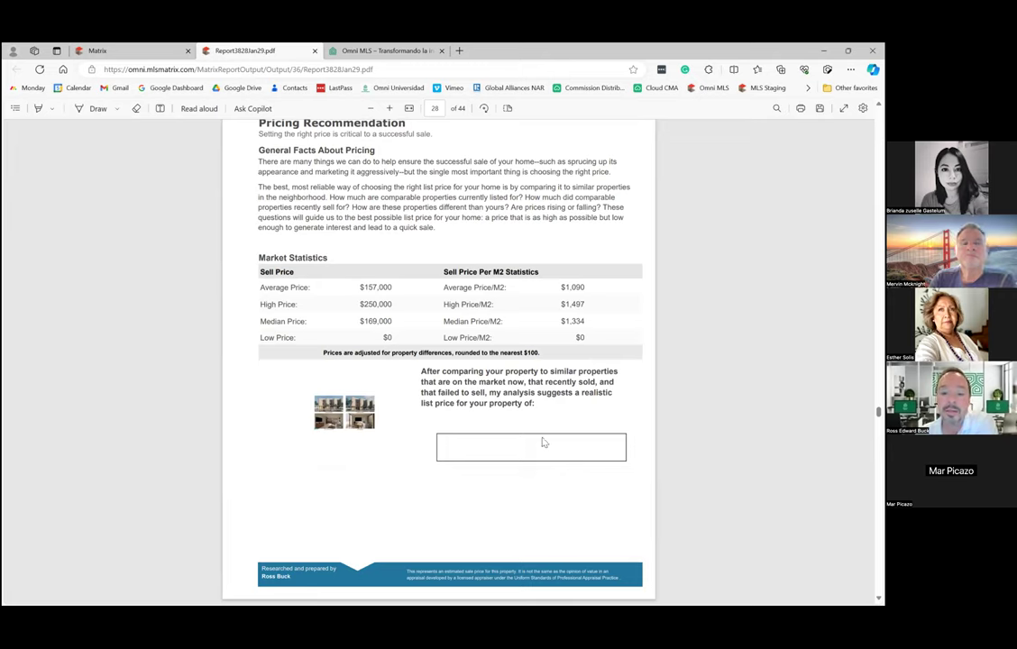
scroll(504, 453, "down", 3)
scroll(502, 451, "down", 4)
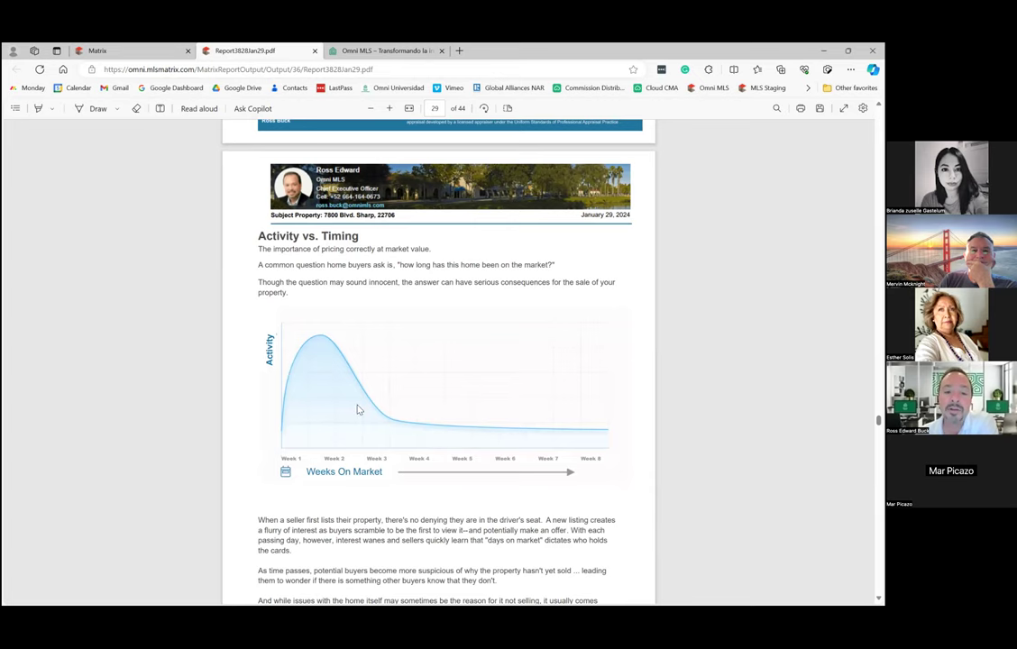
Scroll from Importance of Pricing past Setting the Price and Pitfalls of Overpricing to page 38.
scroll(393, 421, "down", 6)
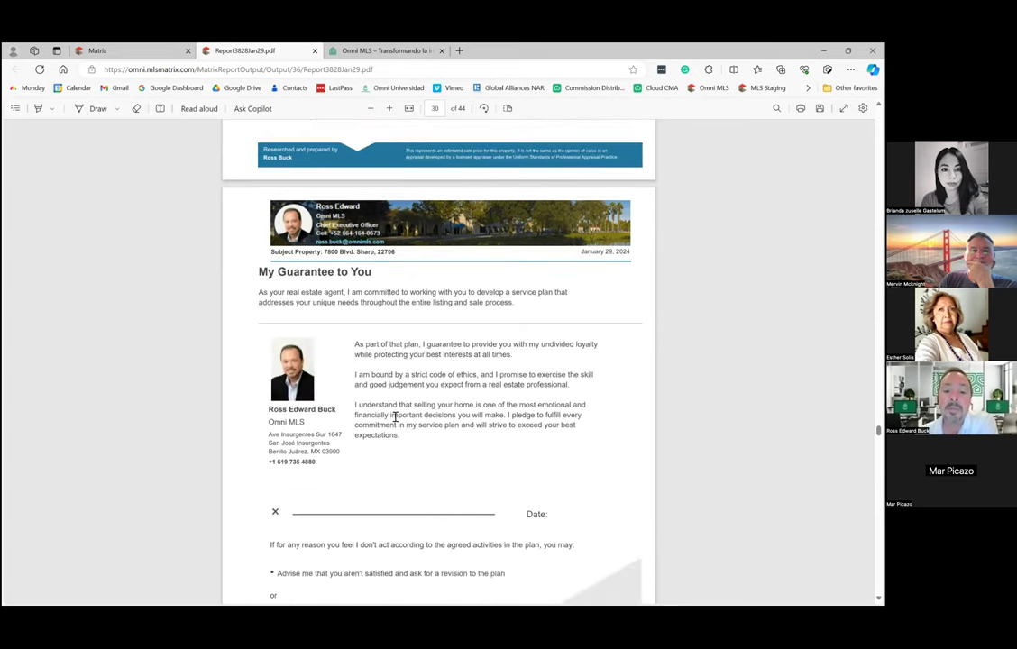
scroll(397, 420, "down", 1)
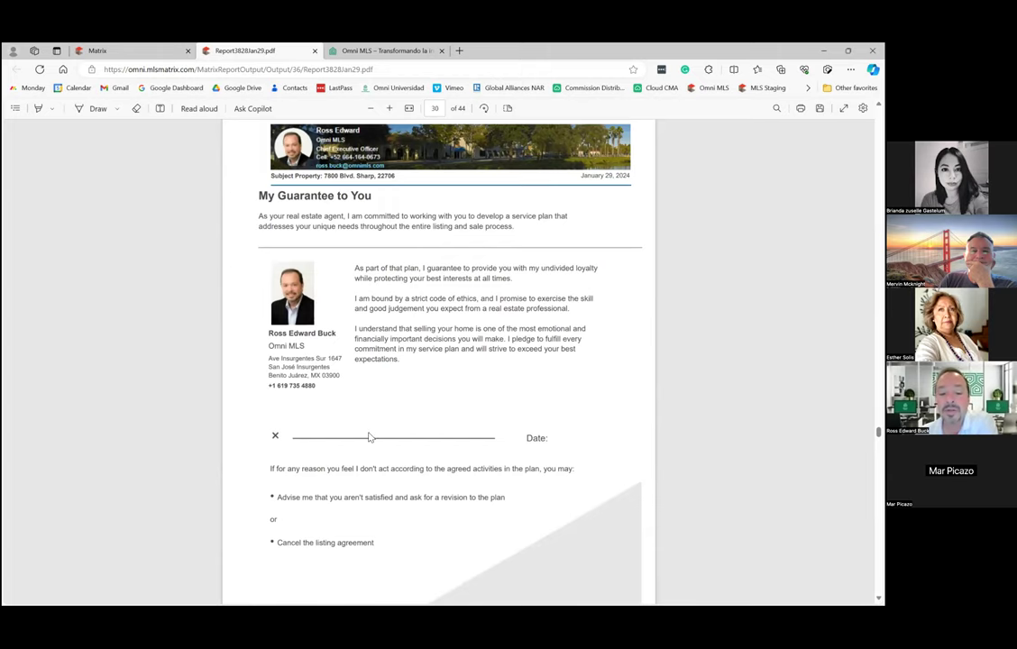
scroll(370, 433, "down", 3)
scroll(369, 433, "down", 5)
scroll(365, 434, "down", 1)
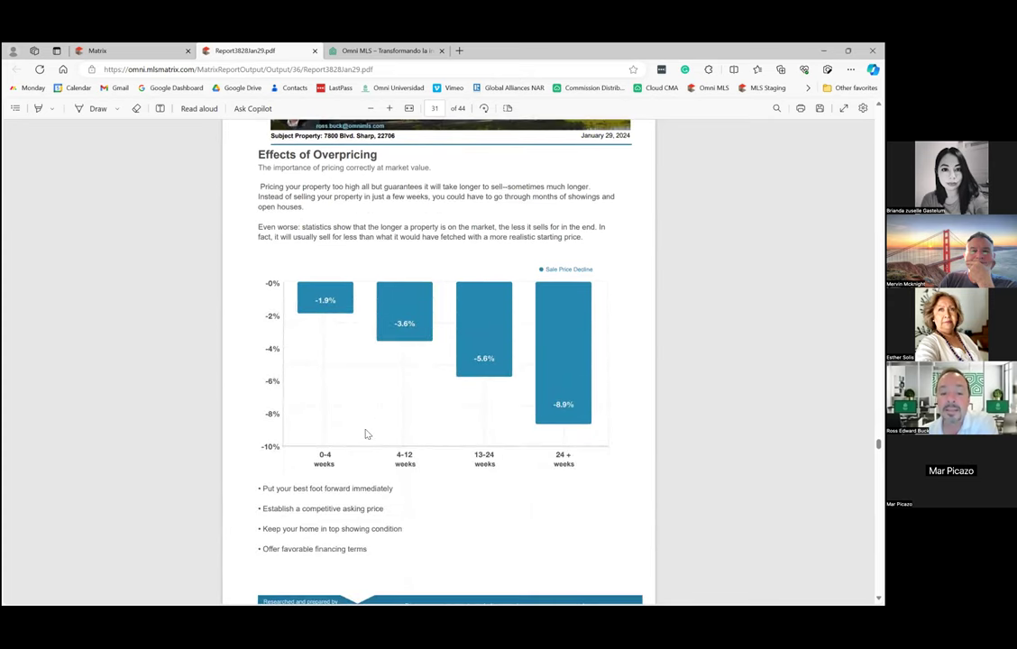
scroll(366, 431, "down", 8)
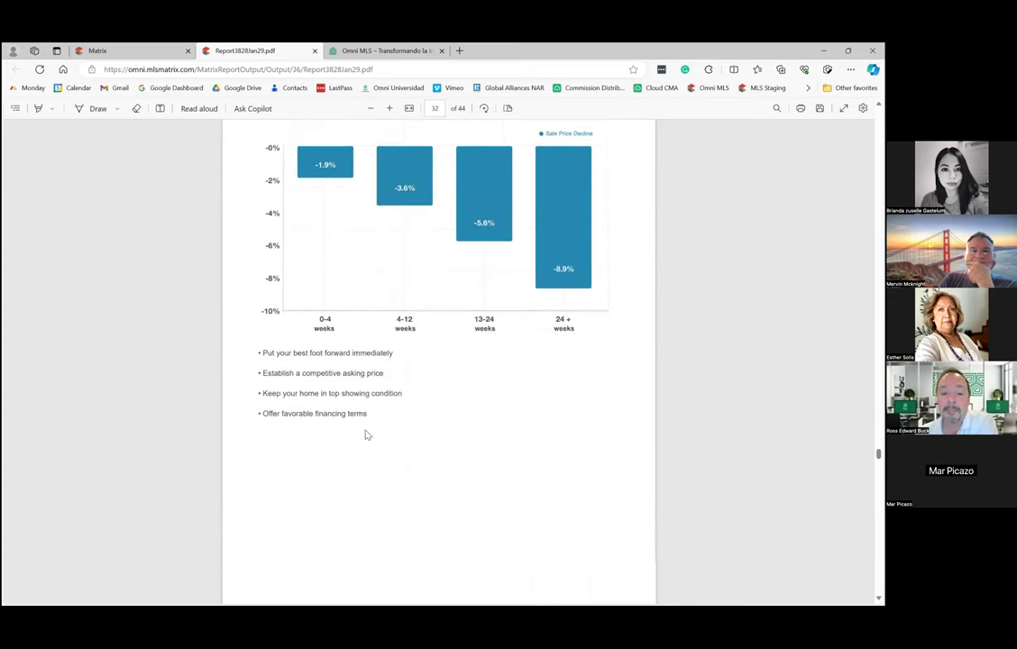
scroll(366, 432, "down", 10)
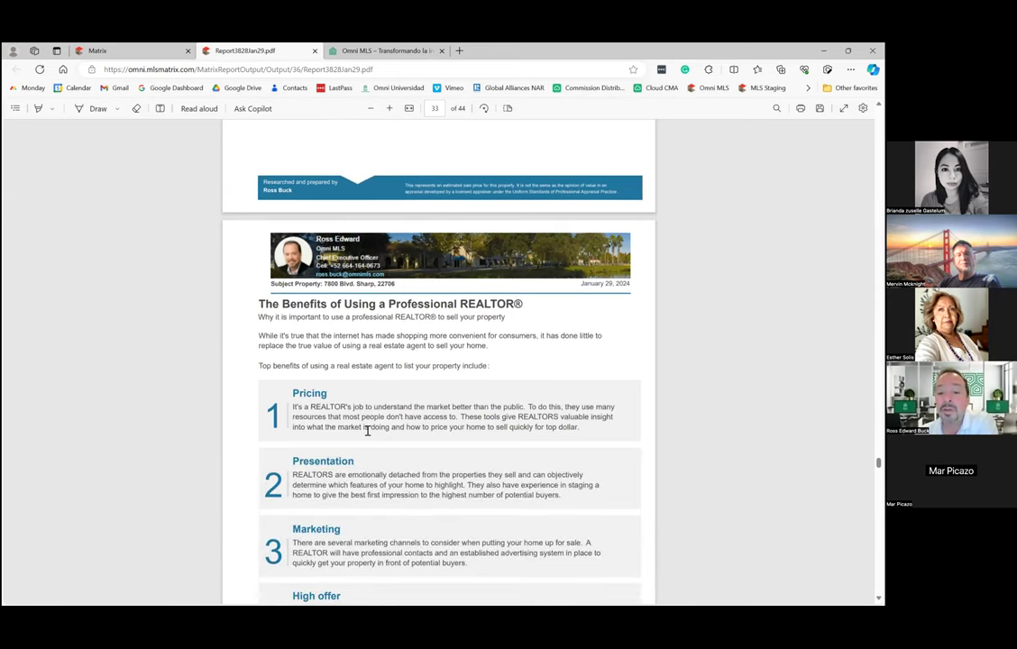
scroll(366, 433, "down", 6)
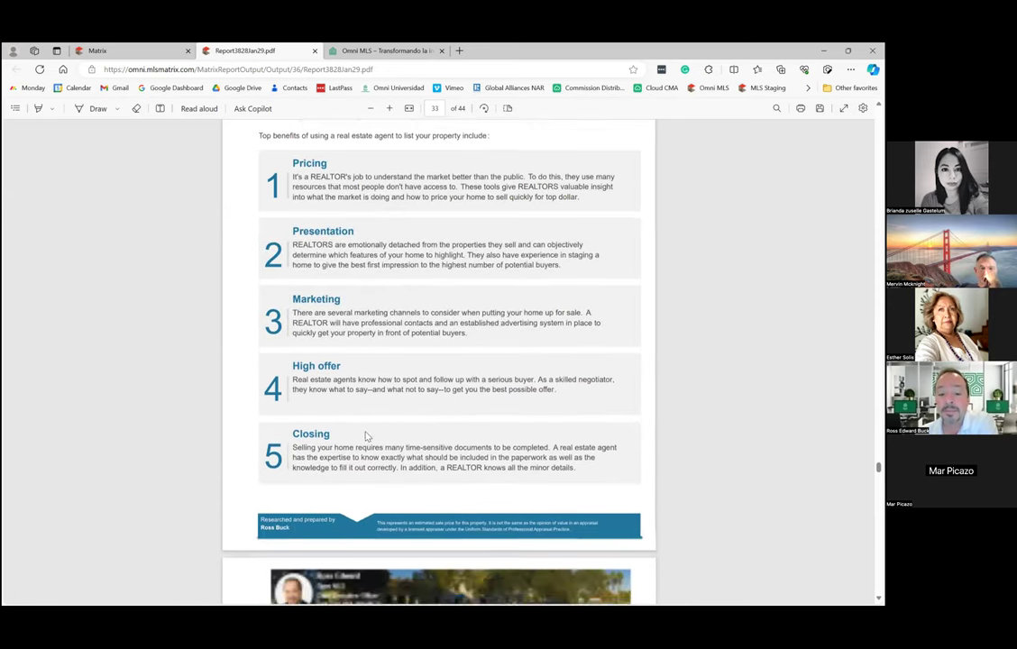
scroll(366, 432, "down", 1)
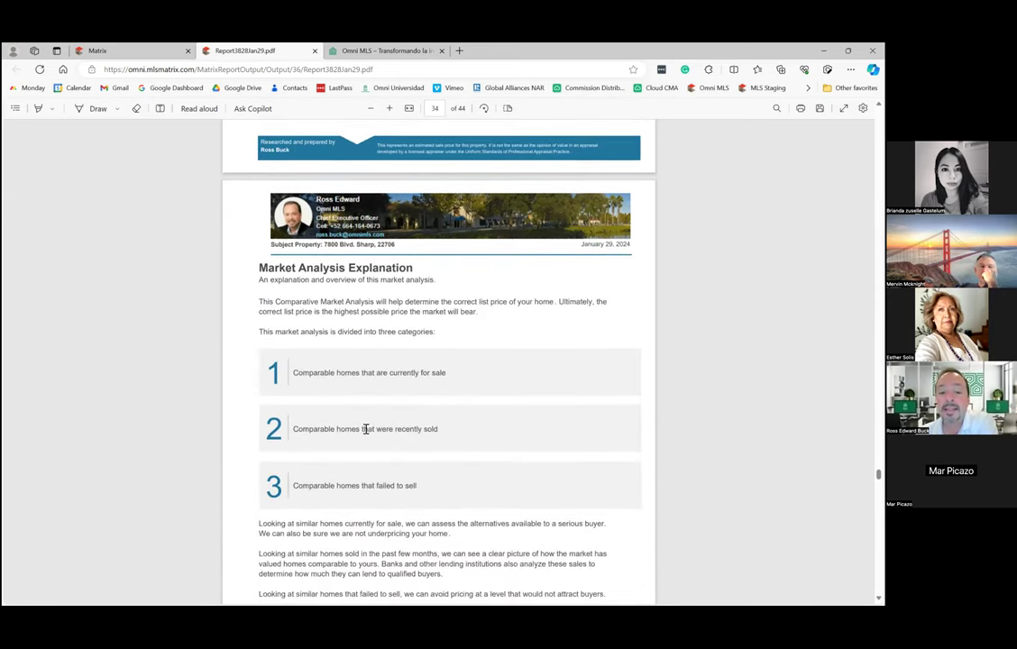
scroll(366, 429, "down", 7)
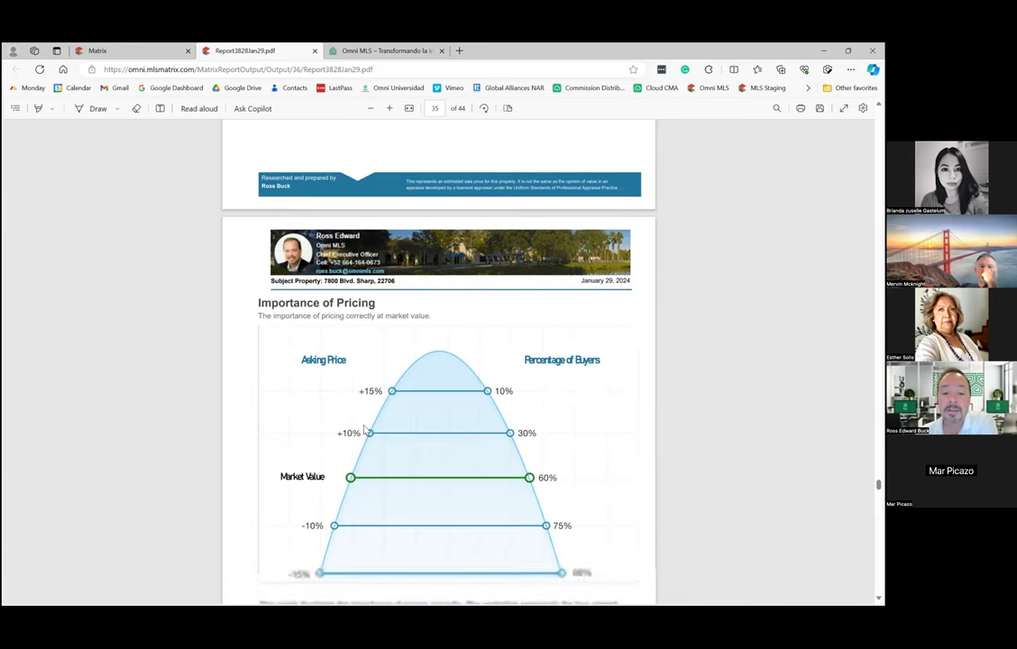
scroll(427, 289, "down", 1)
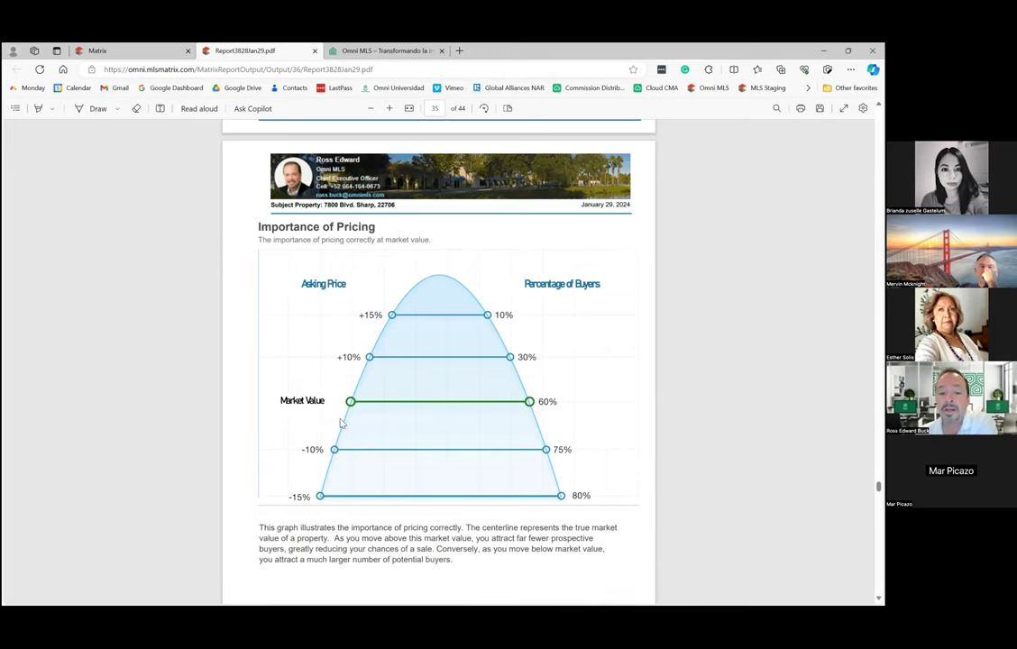
scroll(454, 442, "down", 1)
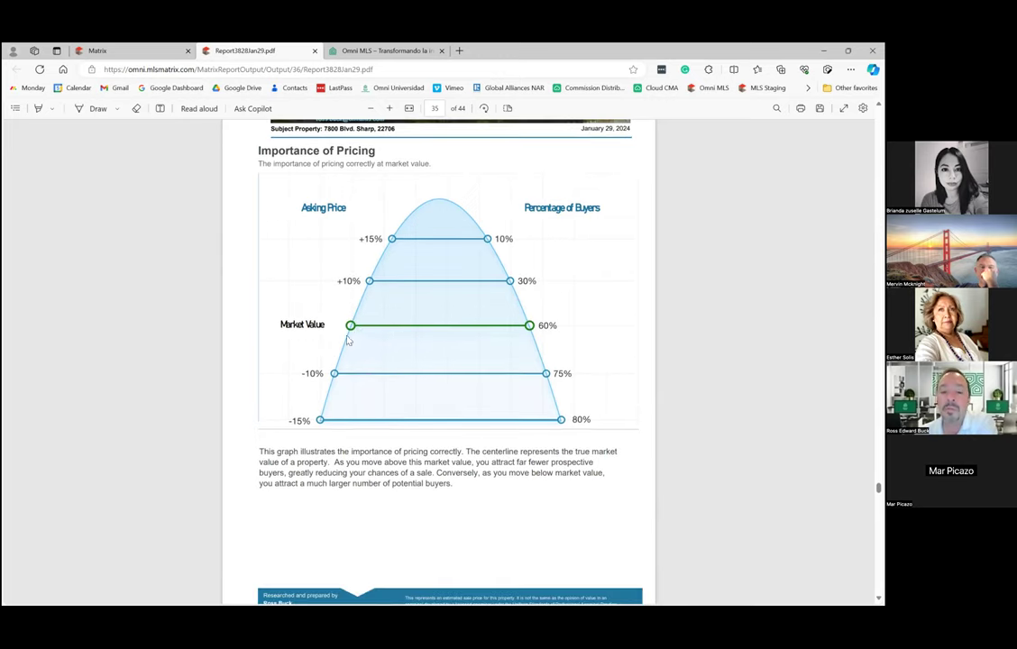
scroll(303, 380, "down", 1)
scroll(302, 380, "down", 4)
scroll(333, 383, "down", 2)
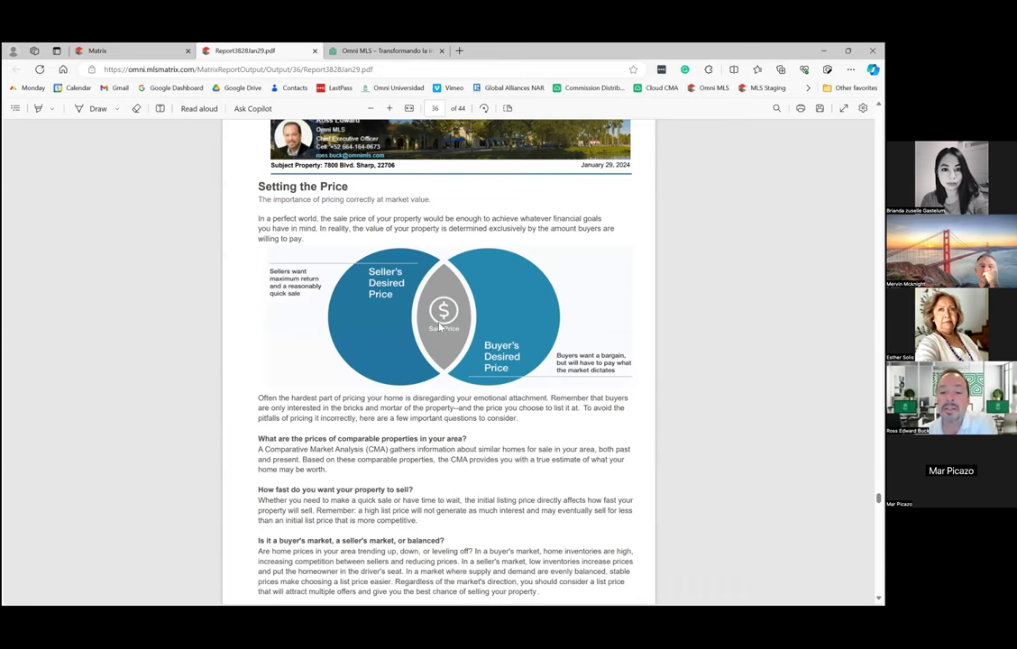
scroll(392, 416, "down", 3)
scroll(389, 417, "down", 6)
scroll(387, 417, "down", 4)
scroll(413, 375, "up", 2)
scroll(489, 489, "down", 10)
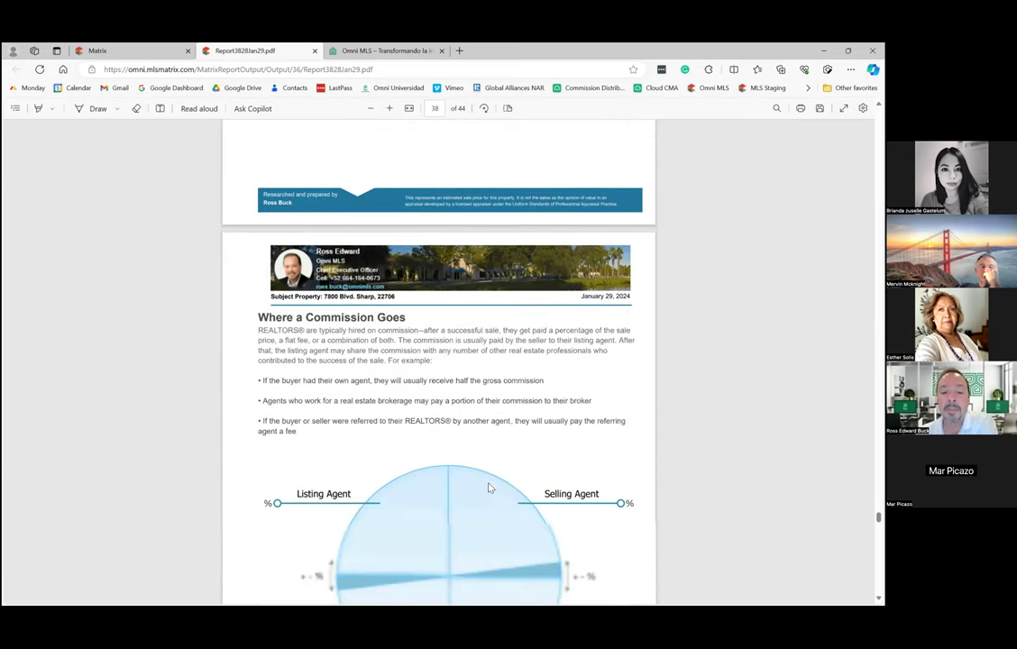
Look over page 38's commission split diagram, then scroll to page 39's Sources of Buyers chart.
scroll(487, 482, "down", 4)
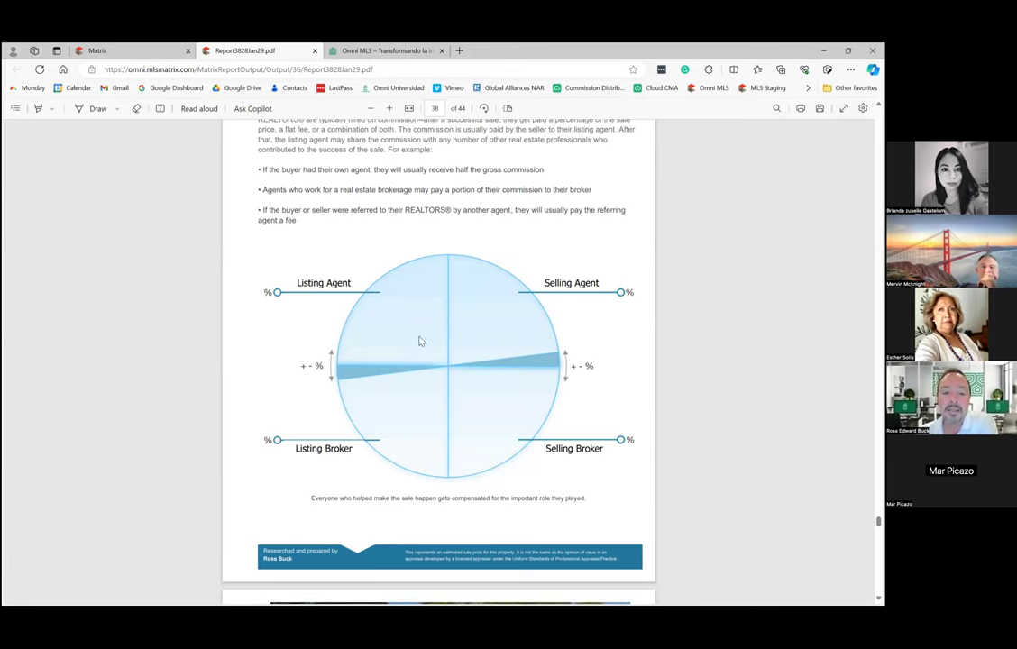
scroll(453, 346, "up", 2)
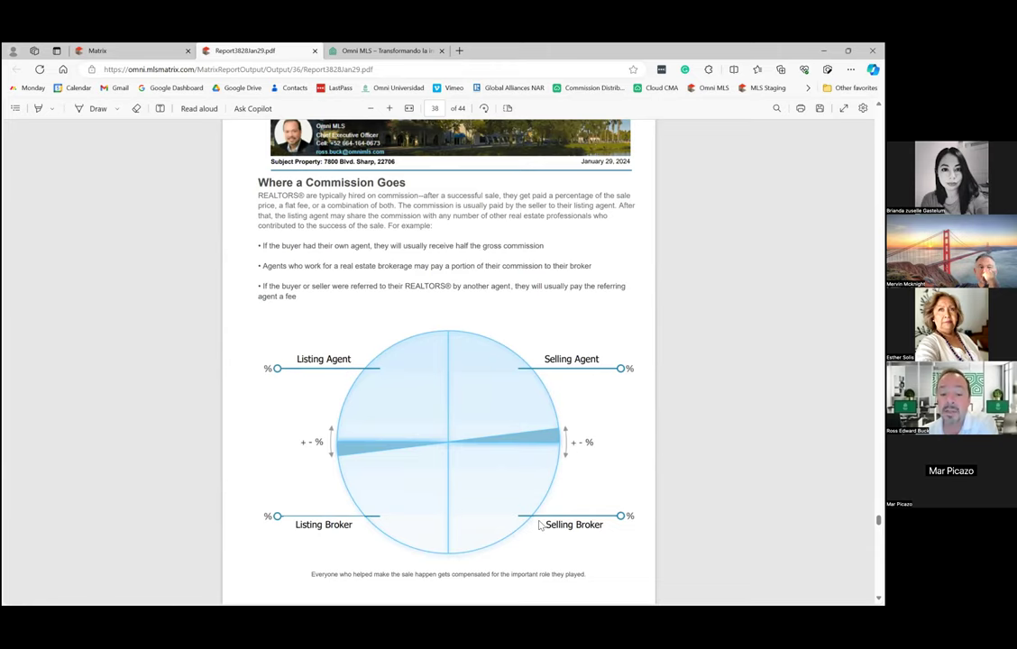
scroll(515, 483, "down", 3)
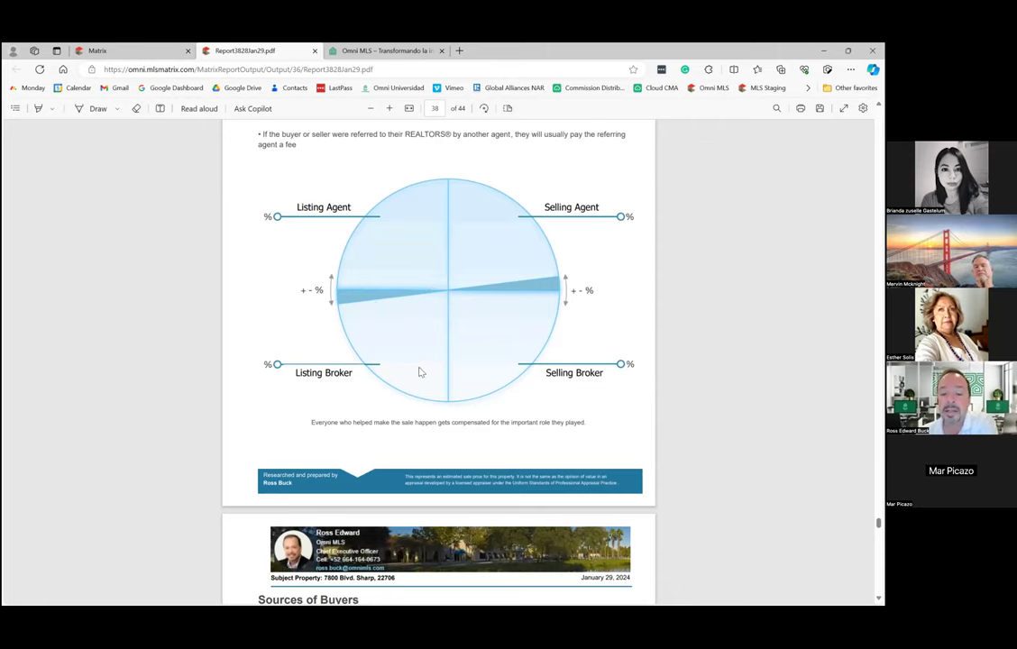
scroll(421, 375, "down", 7)
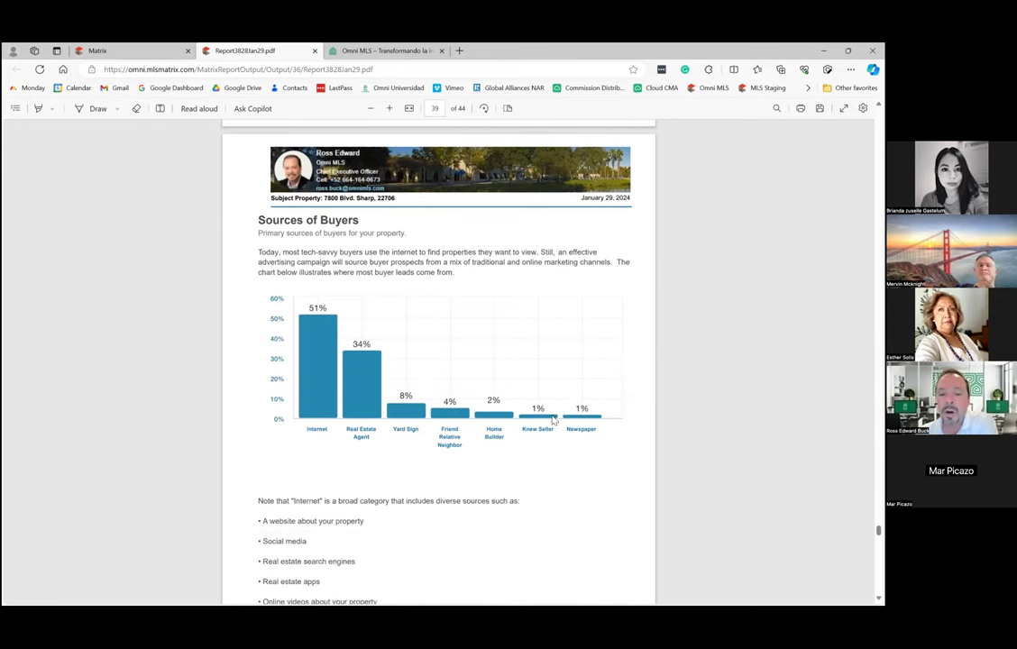
Scroll through pages 39–44, then back up to page 43's Property Locations map.
scroll(446, 384, "down", 4)
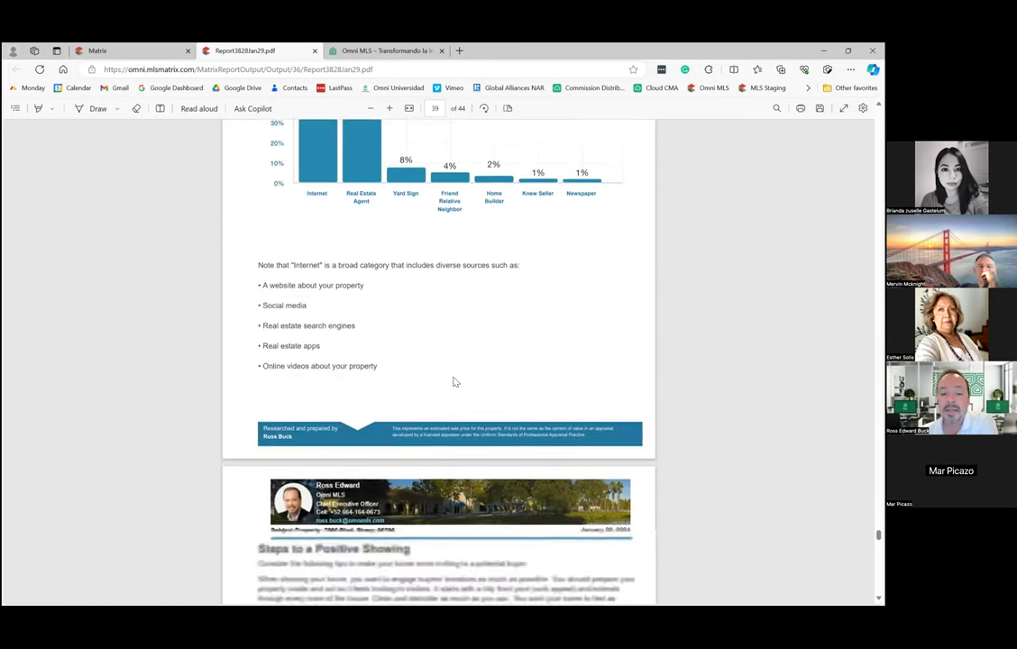
scroll(455, 382, "down", 7)
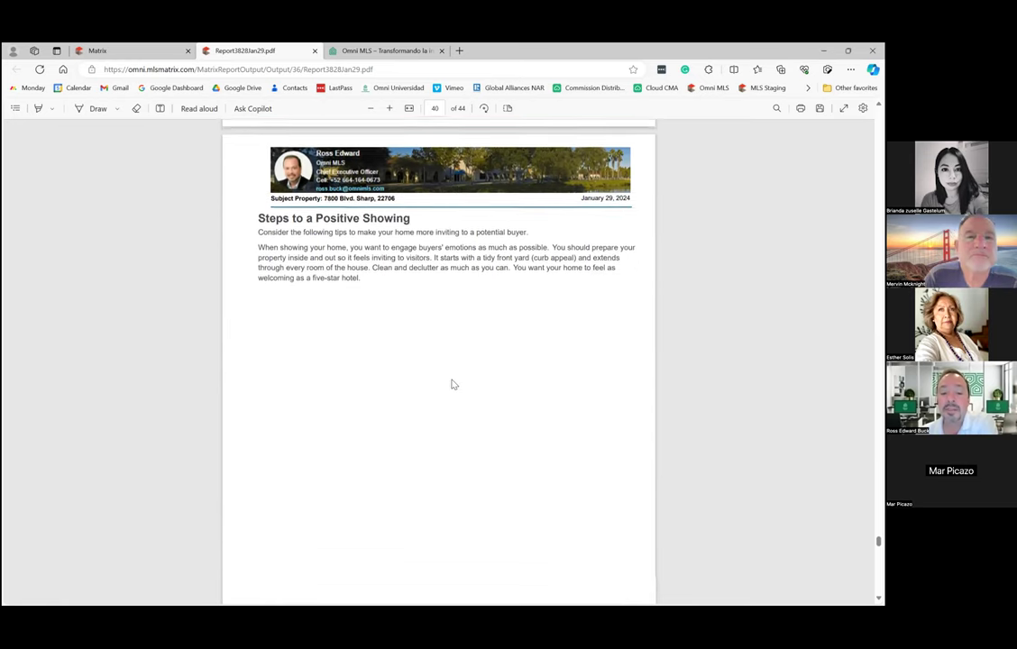
scroll(453, 384, "down", 10)
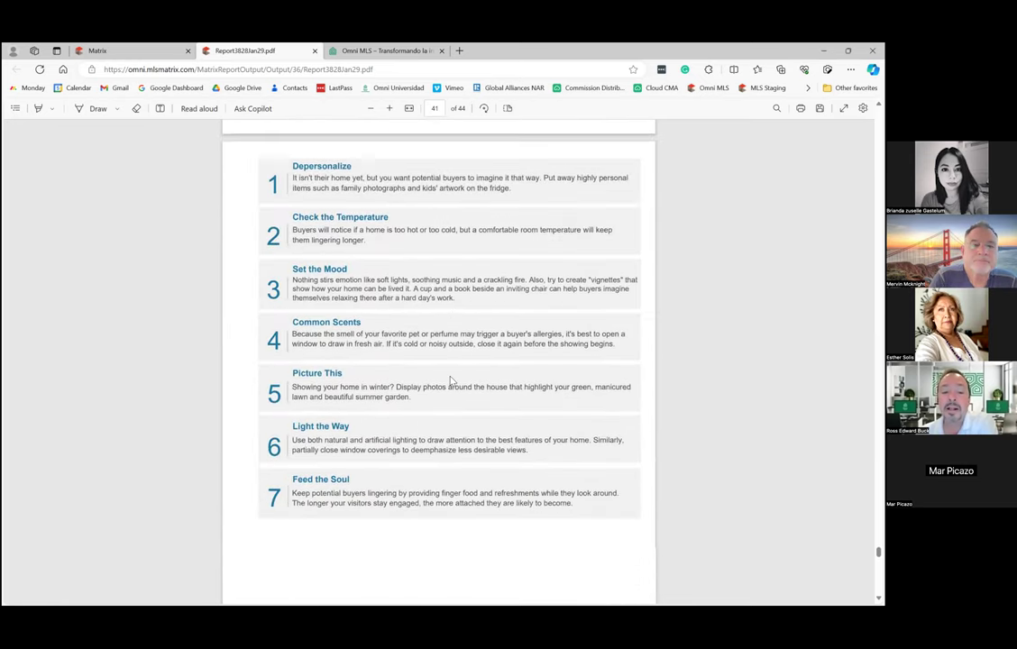
scroll(450, 380, "down", 2)
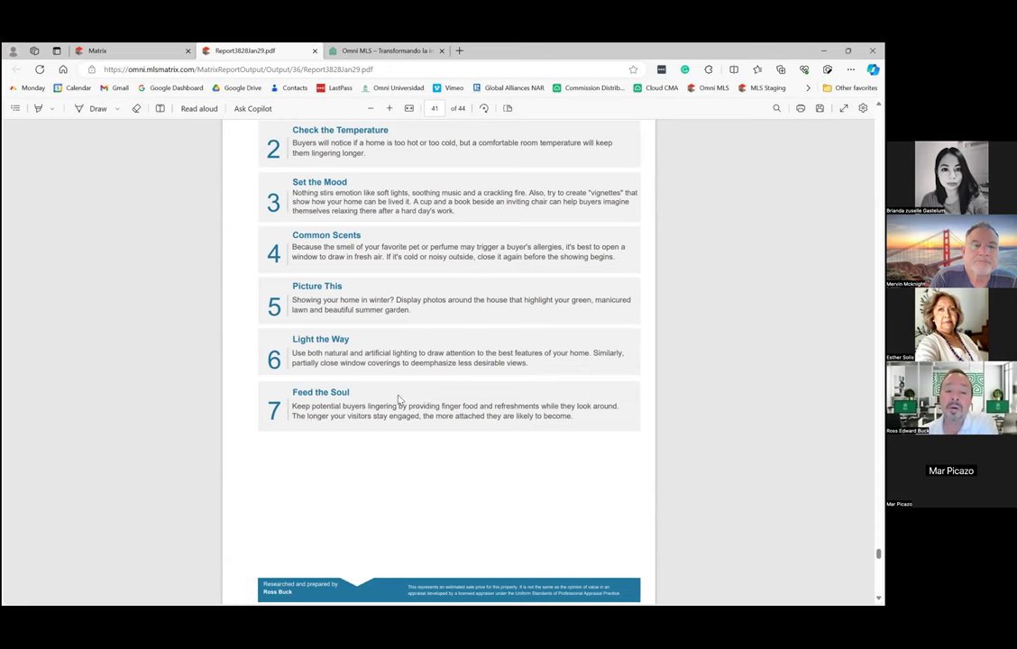
scroll(397, 401, "down", 6)
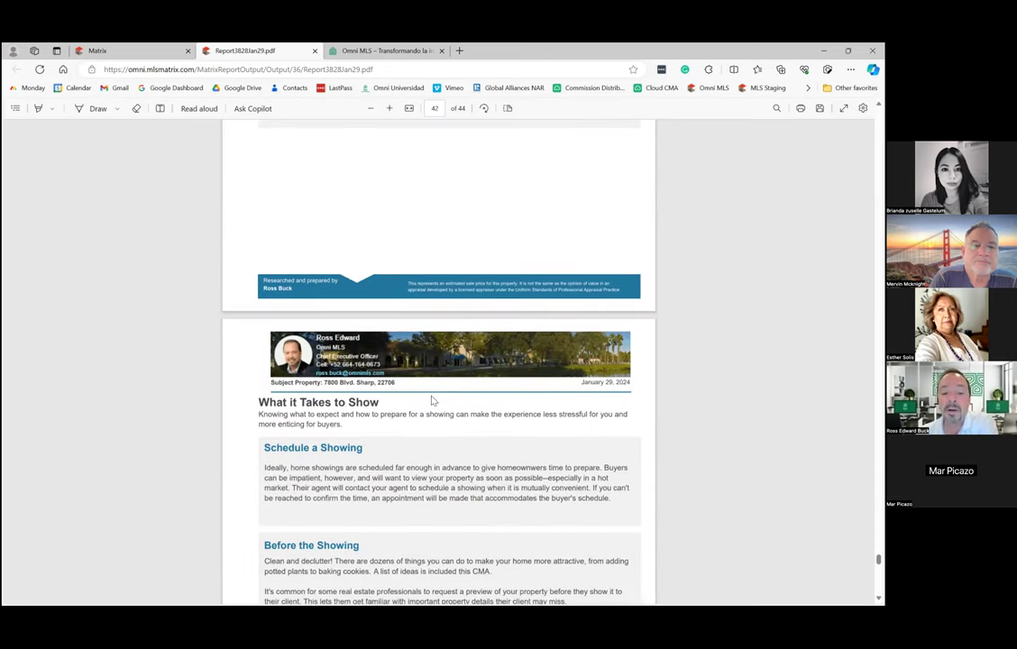
scroll(433, 401, "down", 3)
scroll(432, 400, "down", 2)
scroll(430, 400, "down", 3)
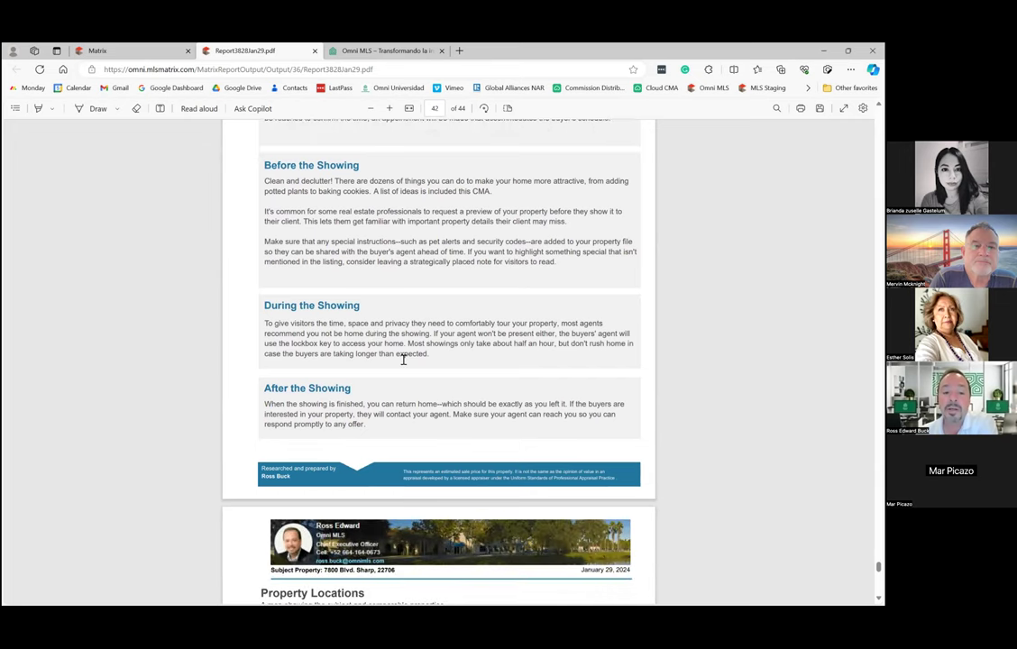
scroll(404, 361, "down", 8)
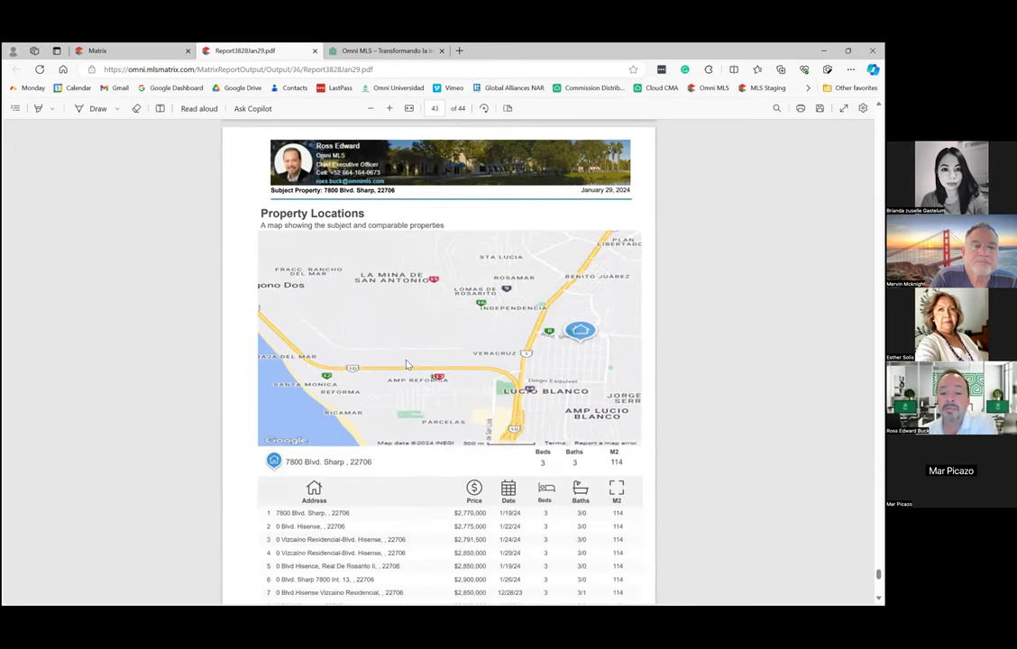
scroll(406, 364, "down", 3)
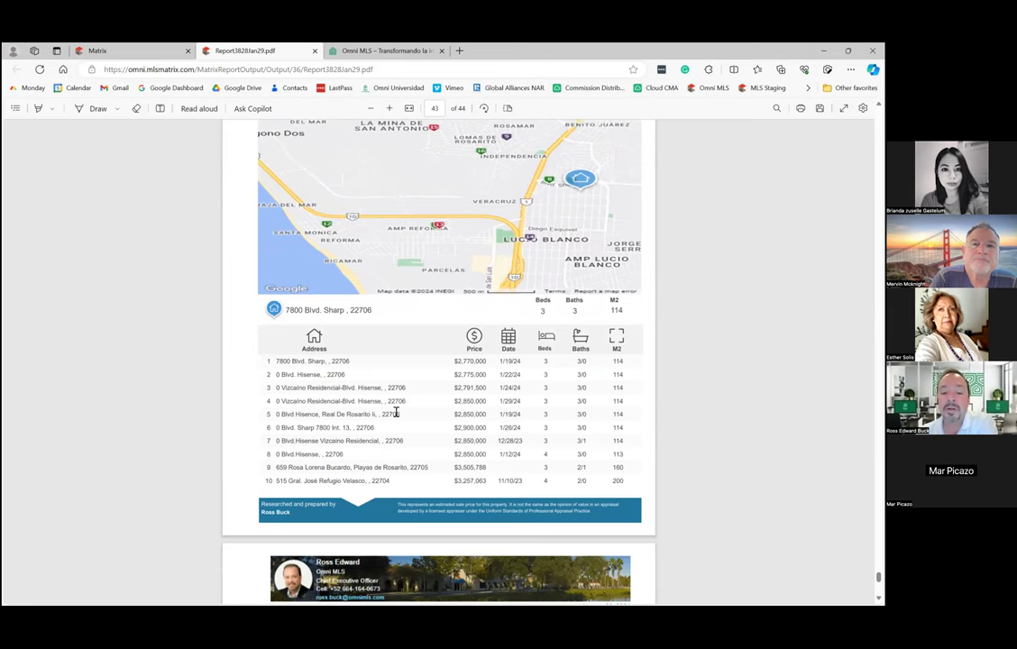
scroll(406, 417, "down", 9)
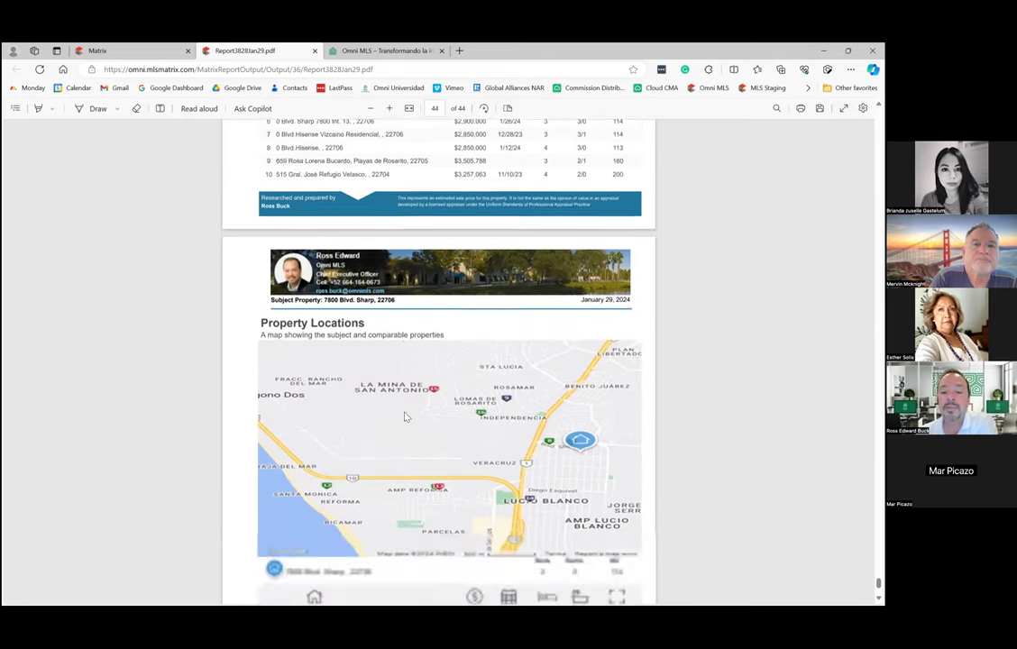
scroll(406, 414, "down", 1)
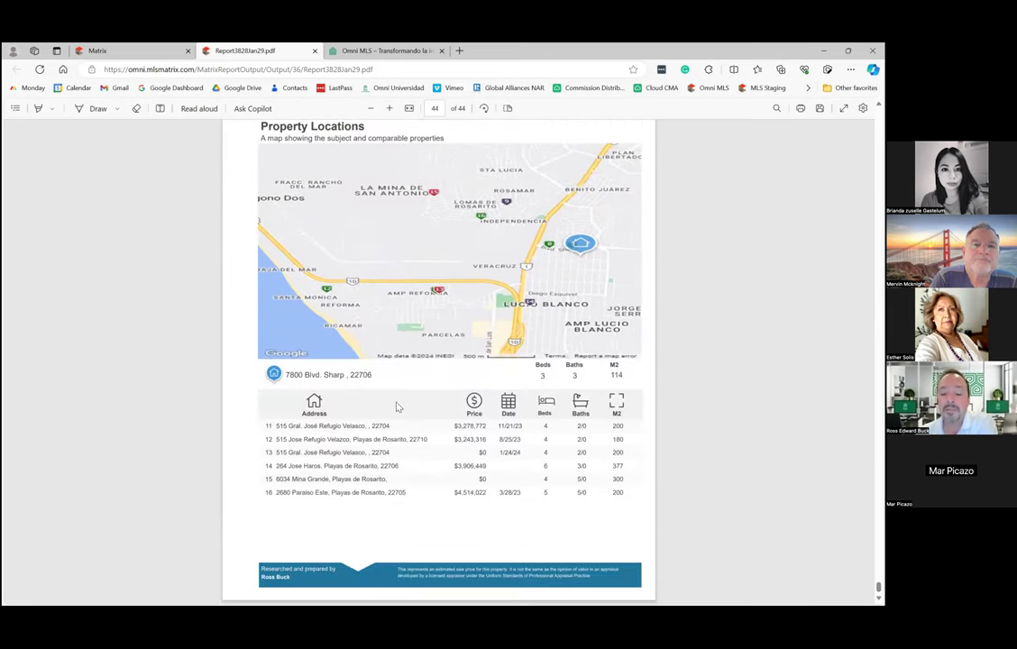
scroll(394, 404, "up", 12)
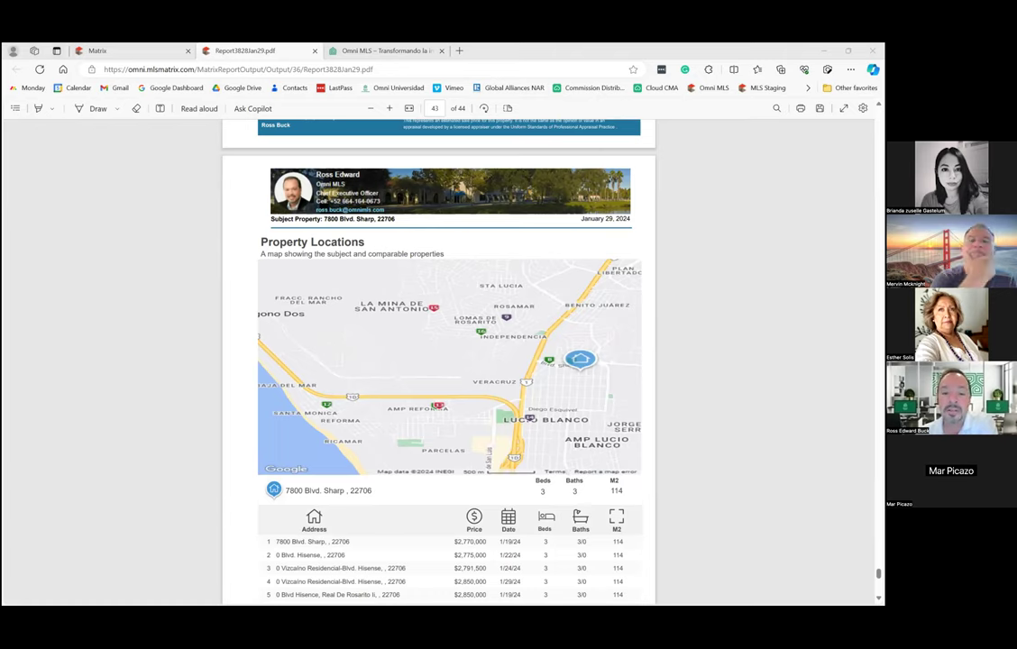
Scroll back up the PDF to page 36, the Setting the Price seller-versus-buyer diagram.
scroll(566, 338, "up", 15)
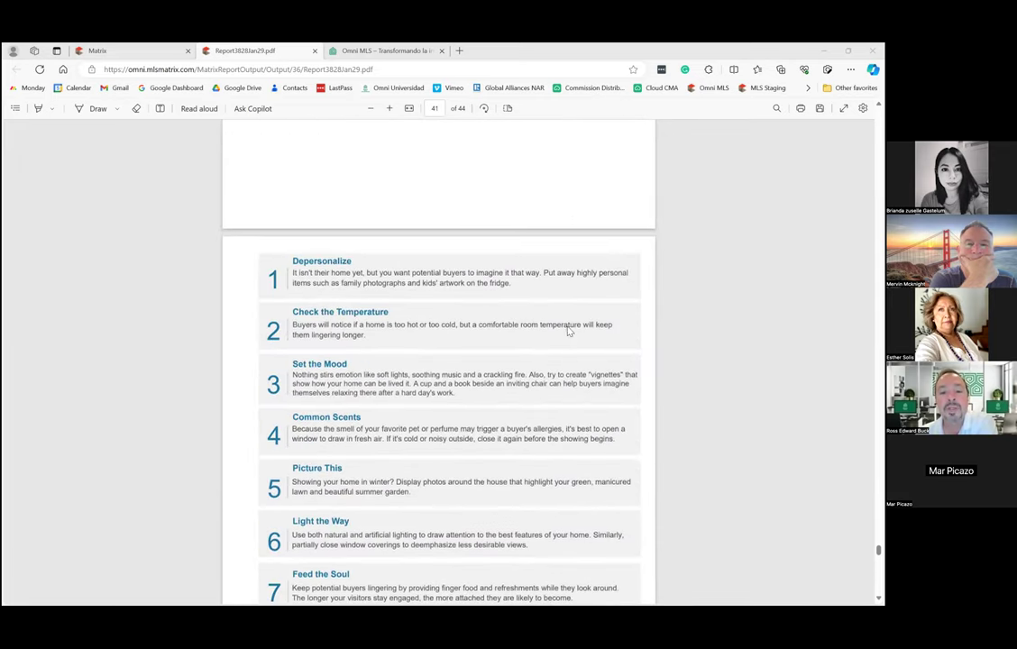
scroll(568, 329, "up", 12)
scroll(568, 334, "up", 10)
scroll(568, 335, "up", 3)
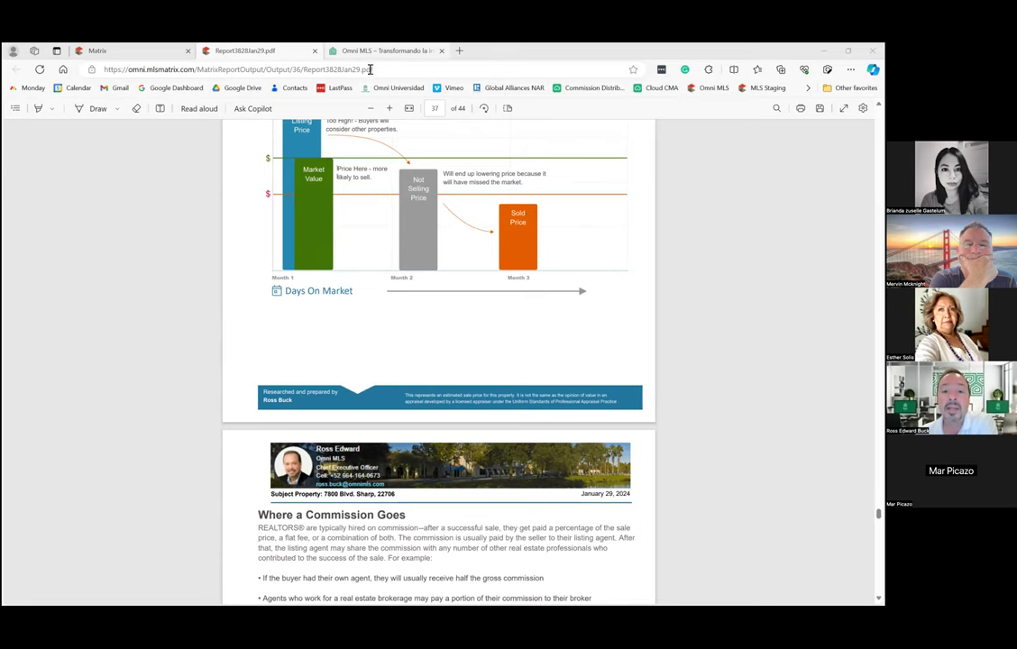
left_click(235, 69)
right_click(546, 180)
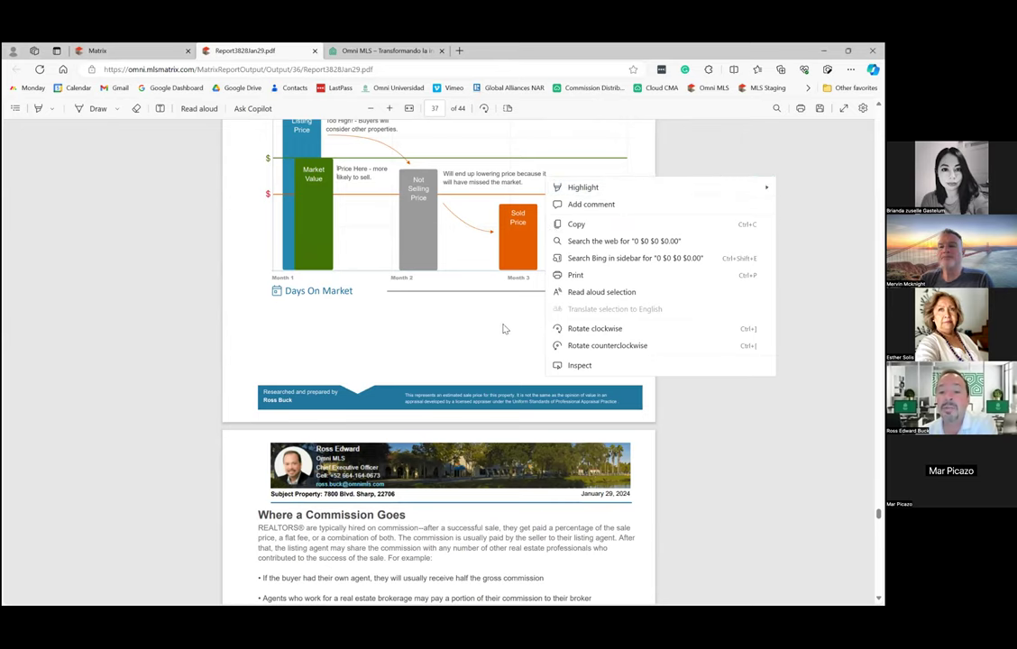
left_click(545, 212)
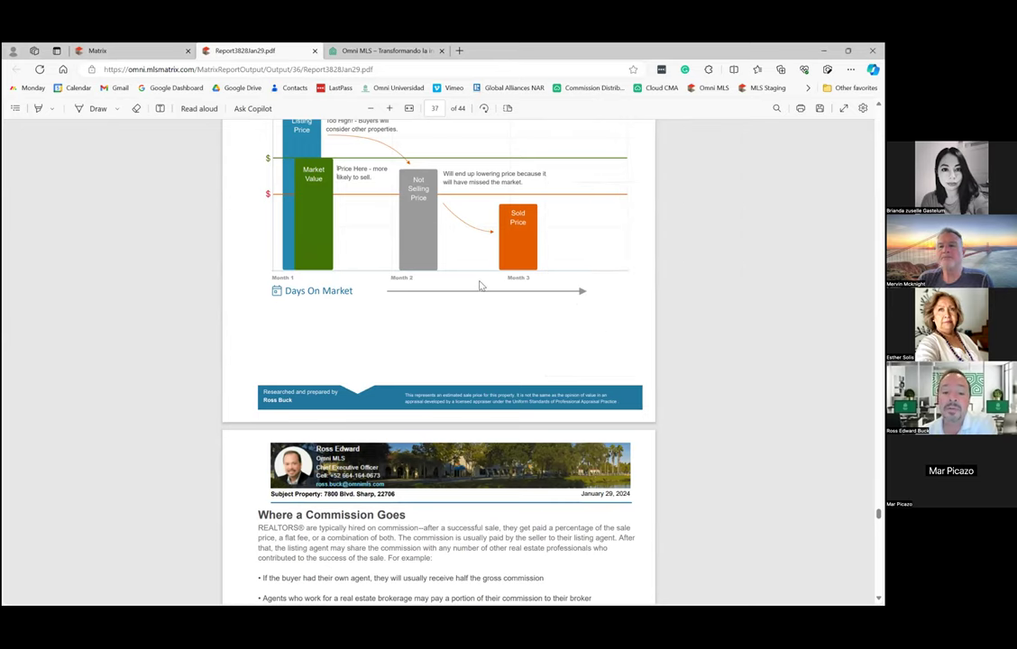
scroll(491, 281, "up", 5)
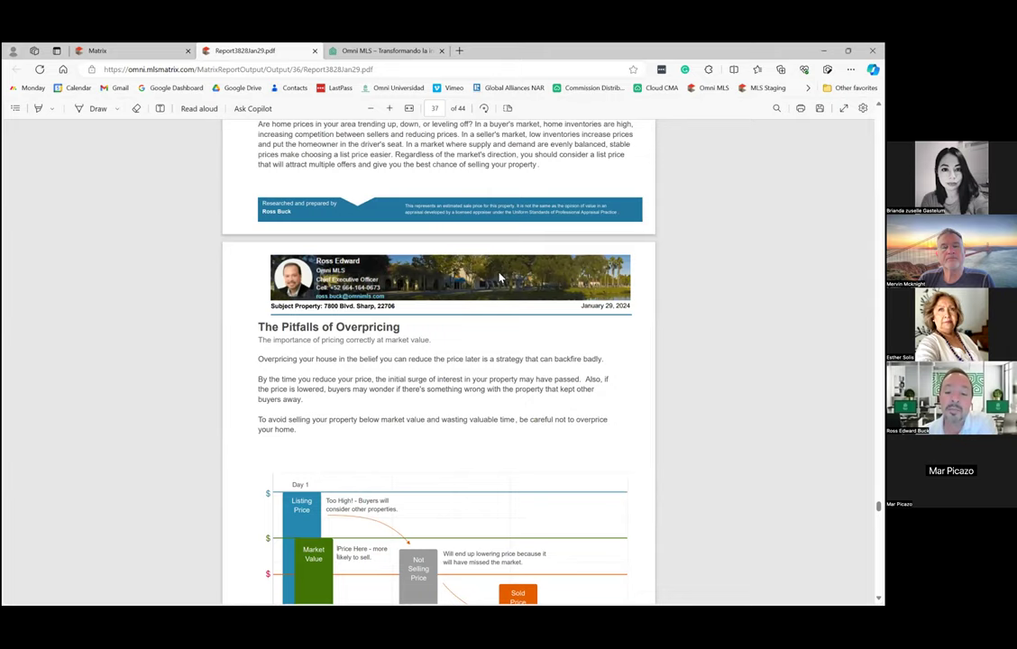
scroll(500, 277, "up", 6)
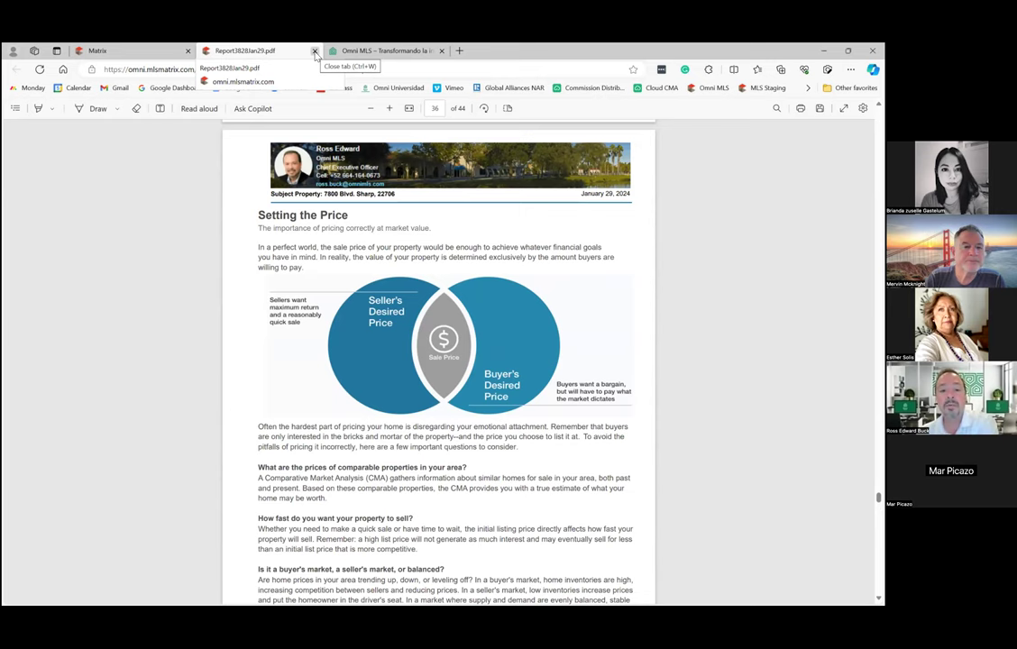
Close the CMA report PDF tab to return to the CMA Finish summary with 16 comparables.
key("ctrl+w")
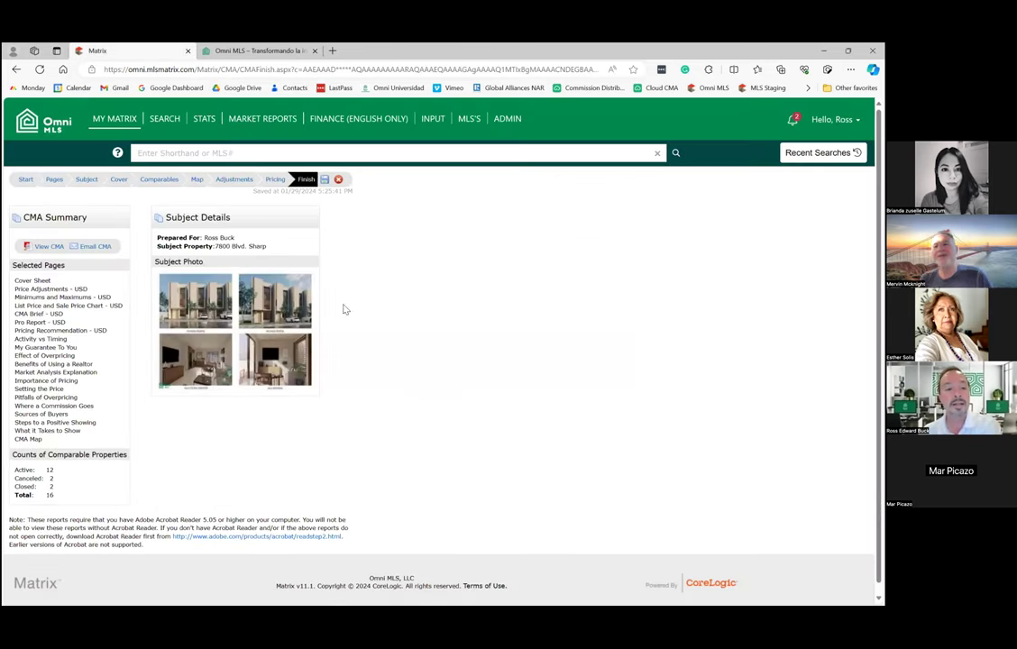